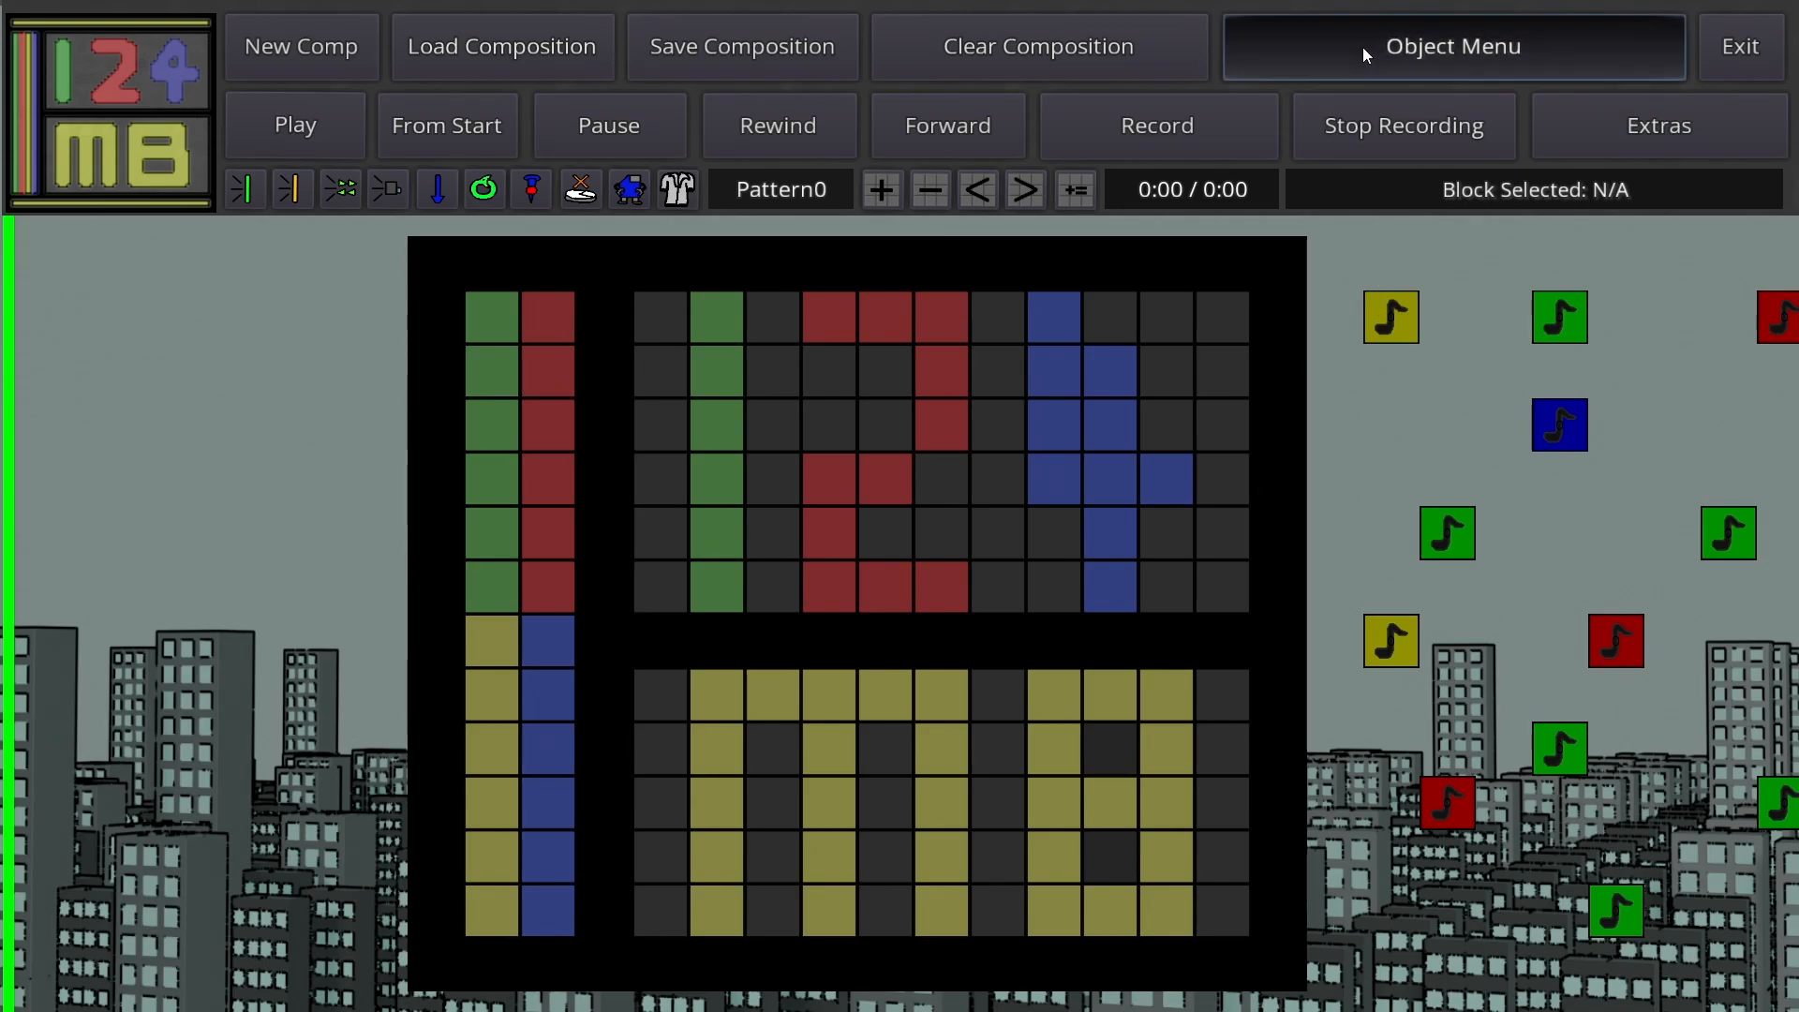
Step: Choose the Bomb doodad and blow up blocks along the logo's outer edge and some of the scattered note boxes
{"action": "left_click", "coordinate": [1364, 55]}
{"action": "left_click", "coordinate": [600, 600]}
{"action": "left_click", "coordinate": [436, 346]}
{"action": "left_click", "coordinate": [487, 721]}
{"action": "left_click", "coordinate": [309, 412]}
{"action": "left_click", "coordinate": [1353, 403]}
{"action": "left_click", "coordinate": [1468, 675]}
{"action": "left_click", "coordinate": [1586, 468]}
{"action": "left_click", "coordinate": [1703, 379]}
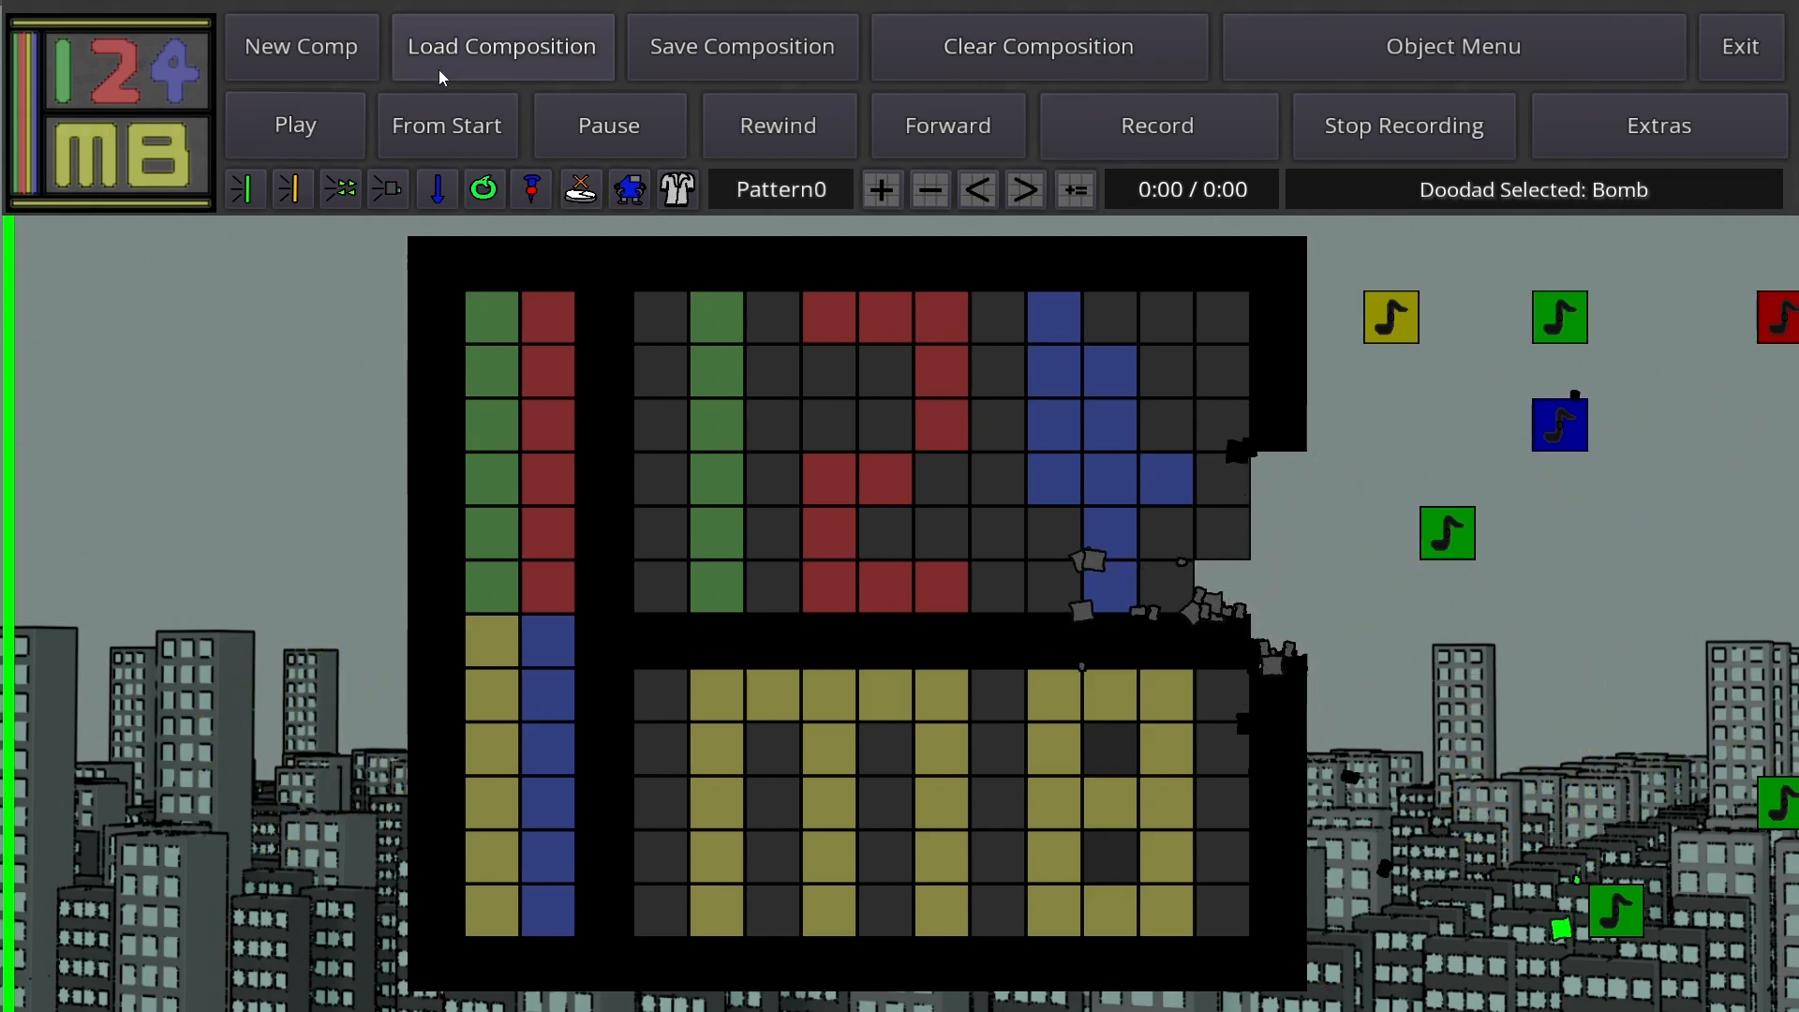
Step: Load the saved composition whose first pattern holds three green note boxes
{"action": "left_click", "coordinate": [480, 52]}
{"action": "left_click", "coordinate": [35, 306]}
{"action": "double_click", "coordinate": [180, 502]}
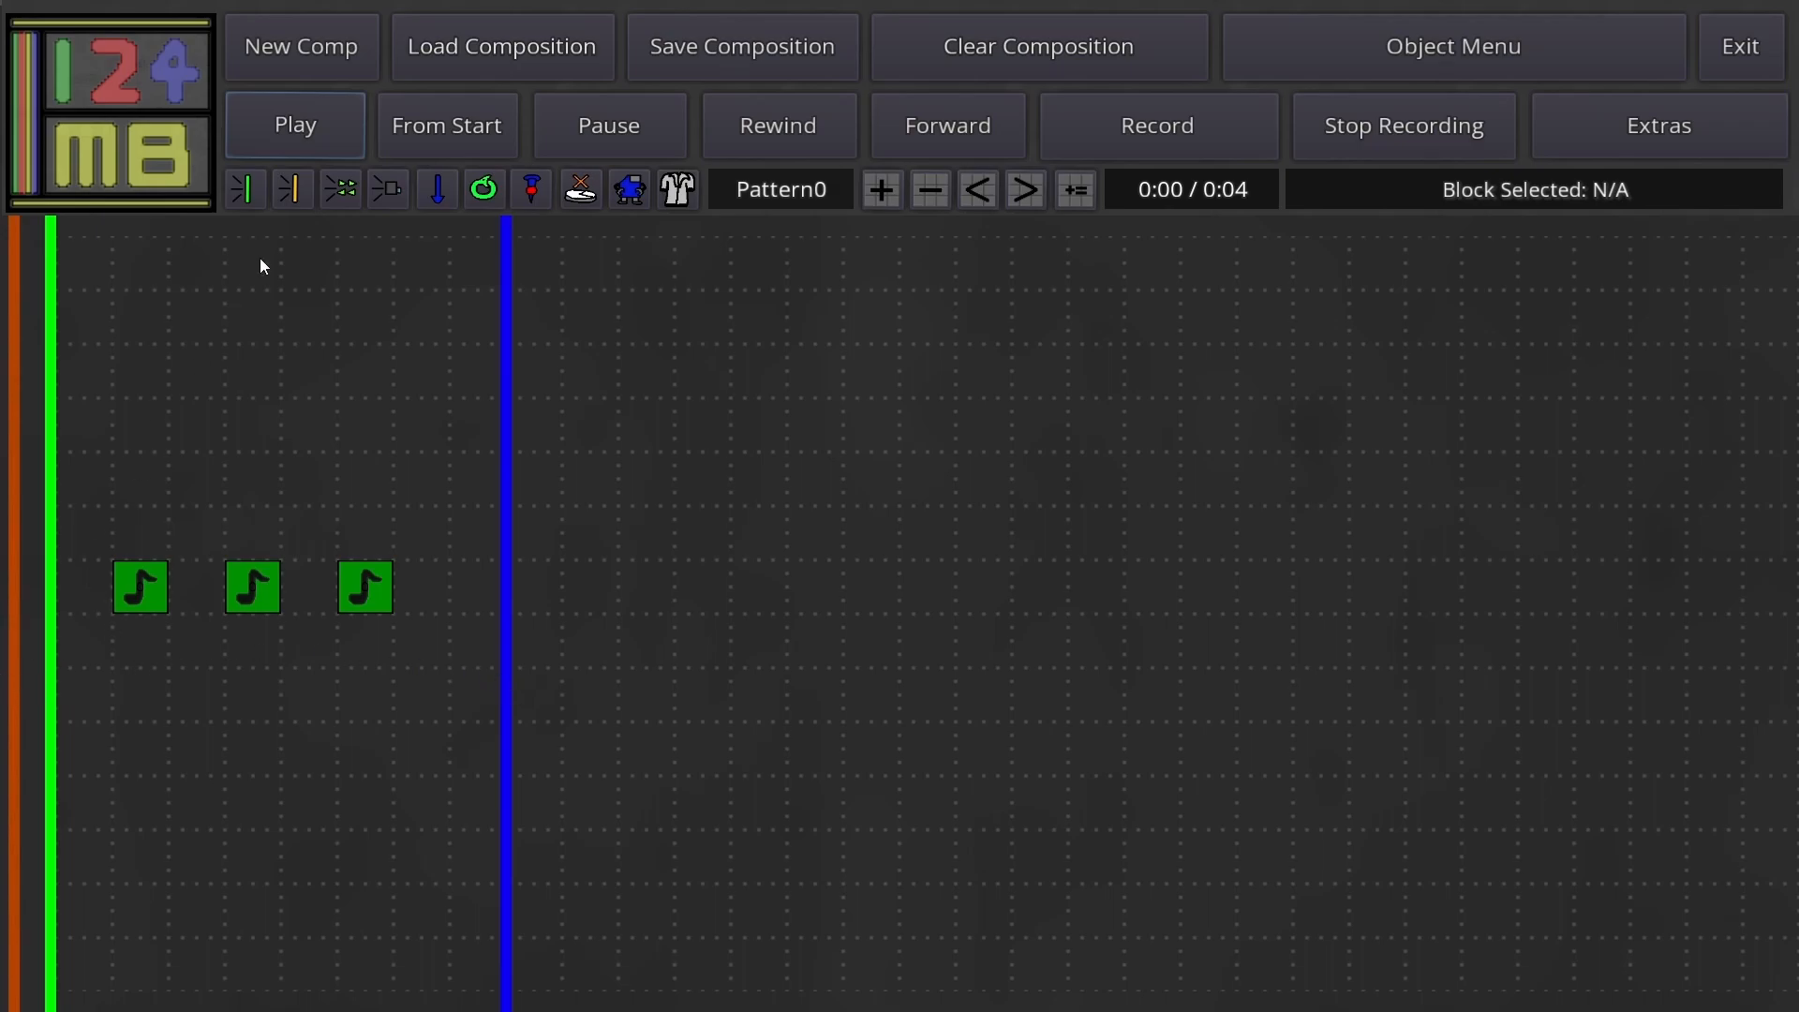
Step: Play and pause the composition, return it to the start, and run it forward and back
{"action": "left_click", "coordinate": [289, 121]}
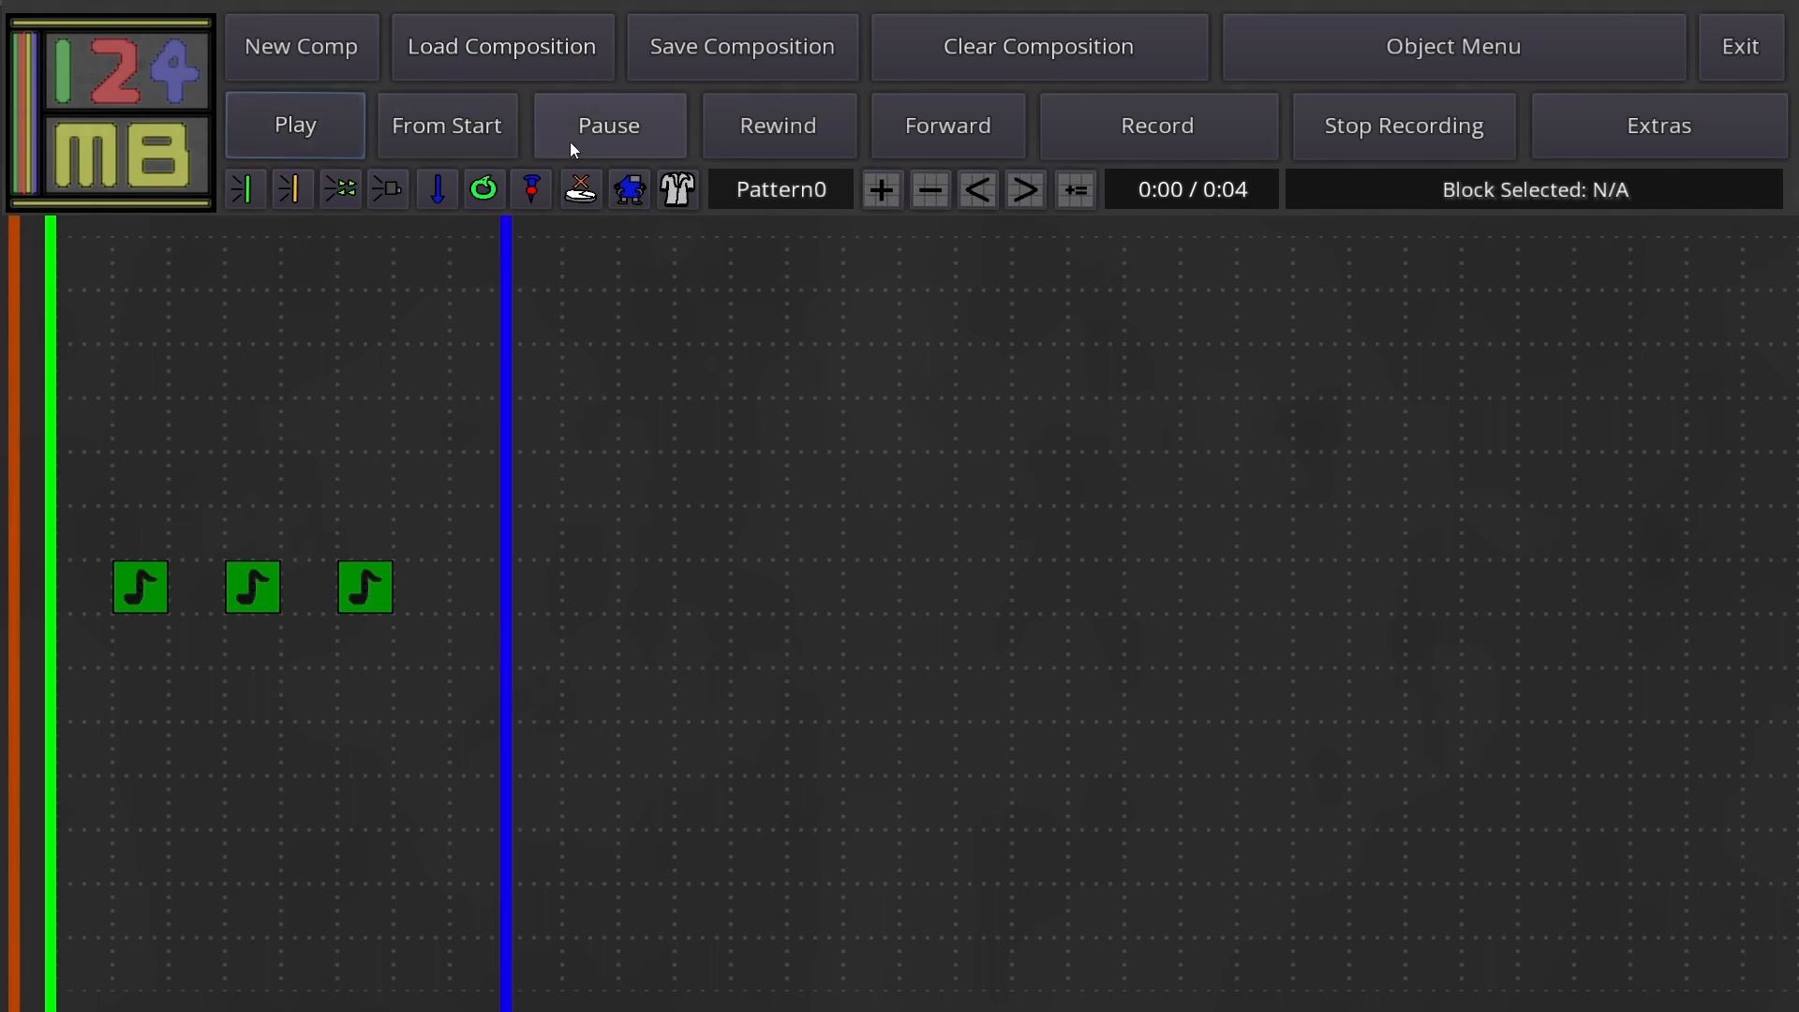
{"action": "left_click", "coordinate": [279, 131]}
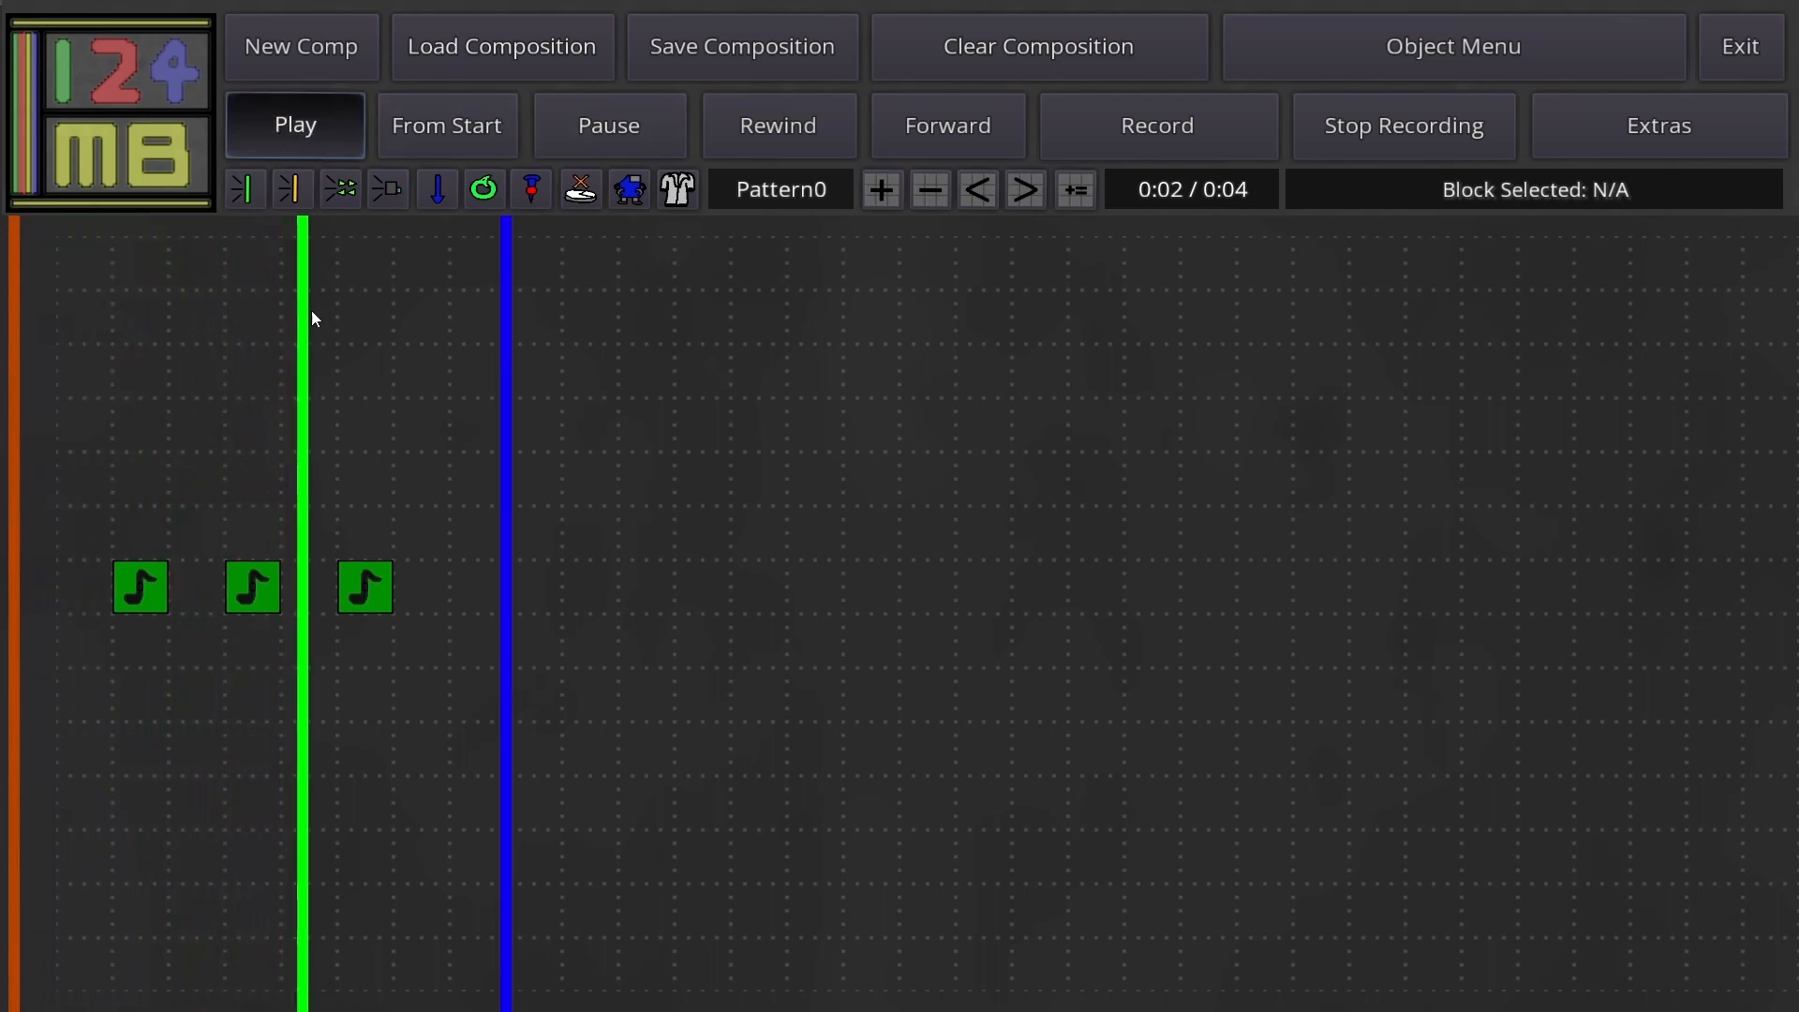
{"action": "left_click", "coordinate": [590, 125]}
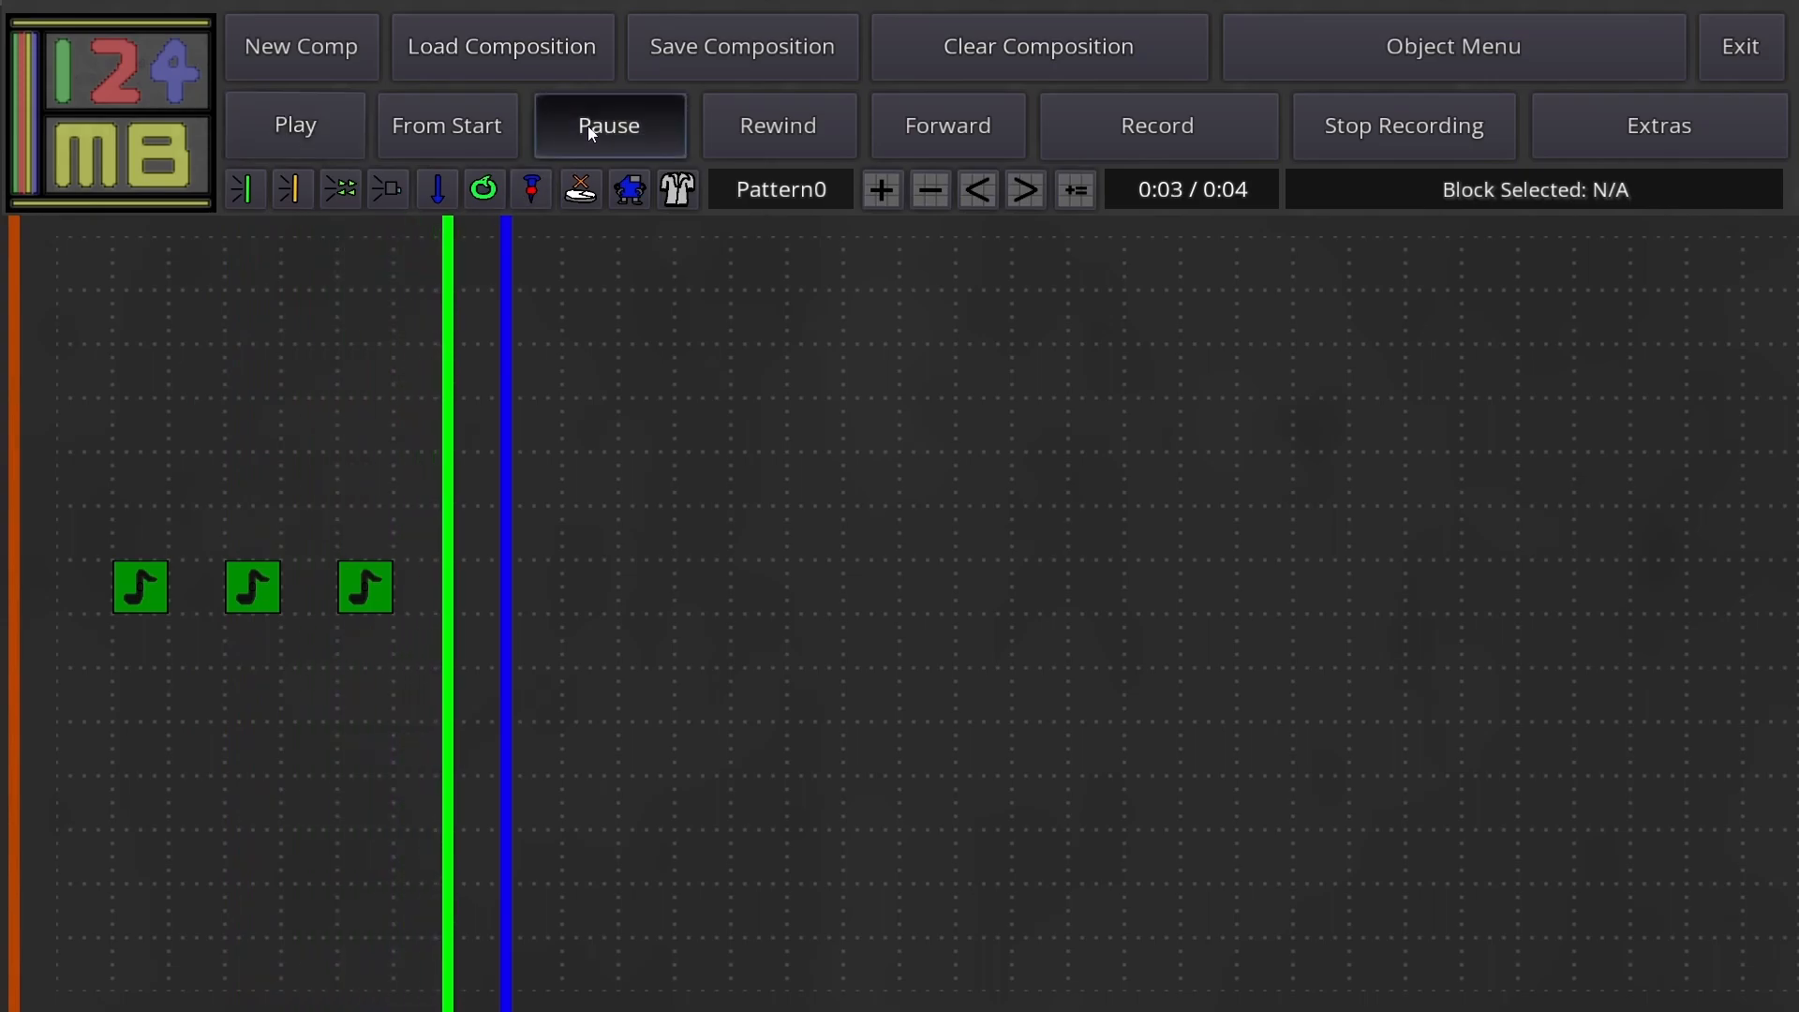
{"action": "left_click", "coordinate": [459, 129]}
{"action": "left_click", "coordinate": [913, 129]}
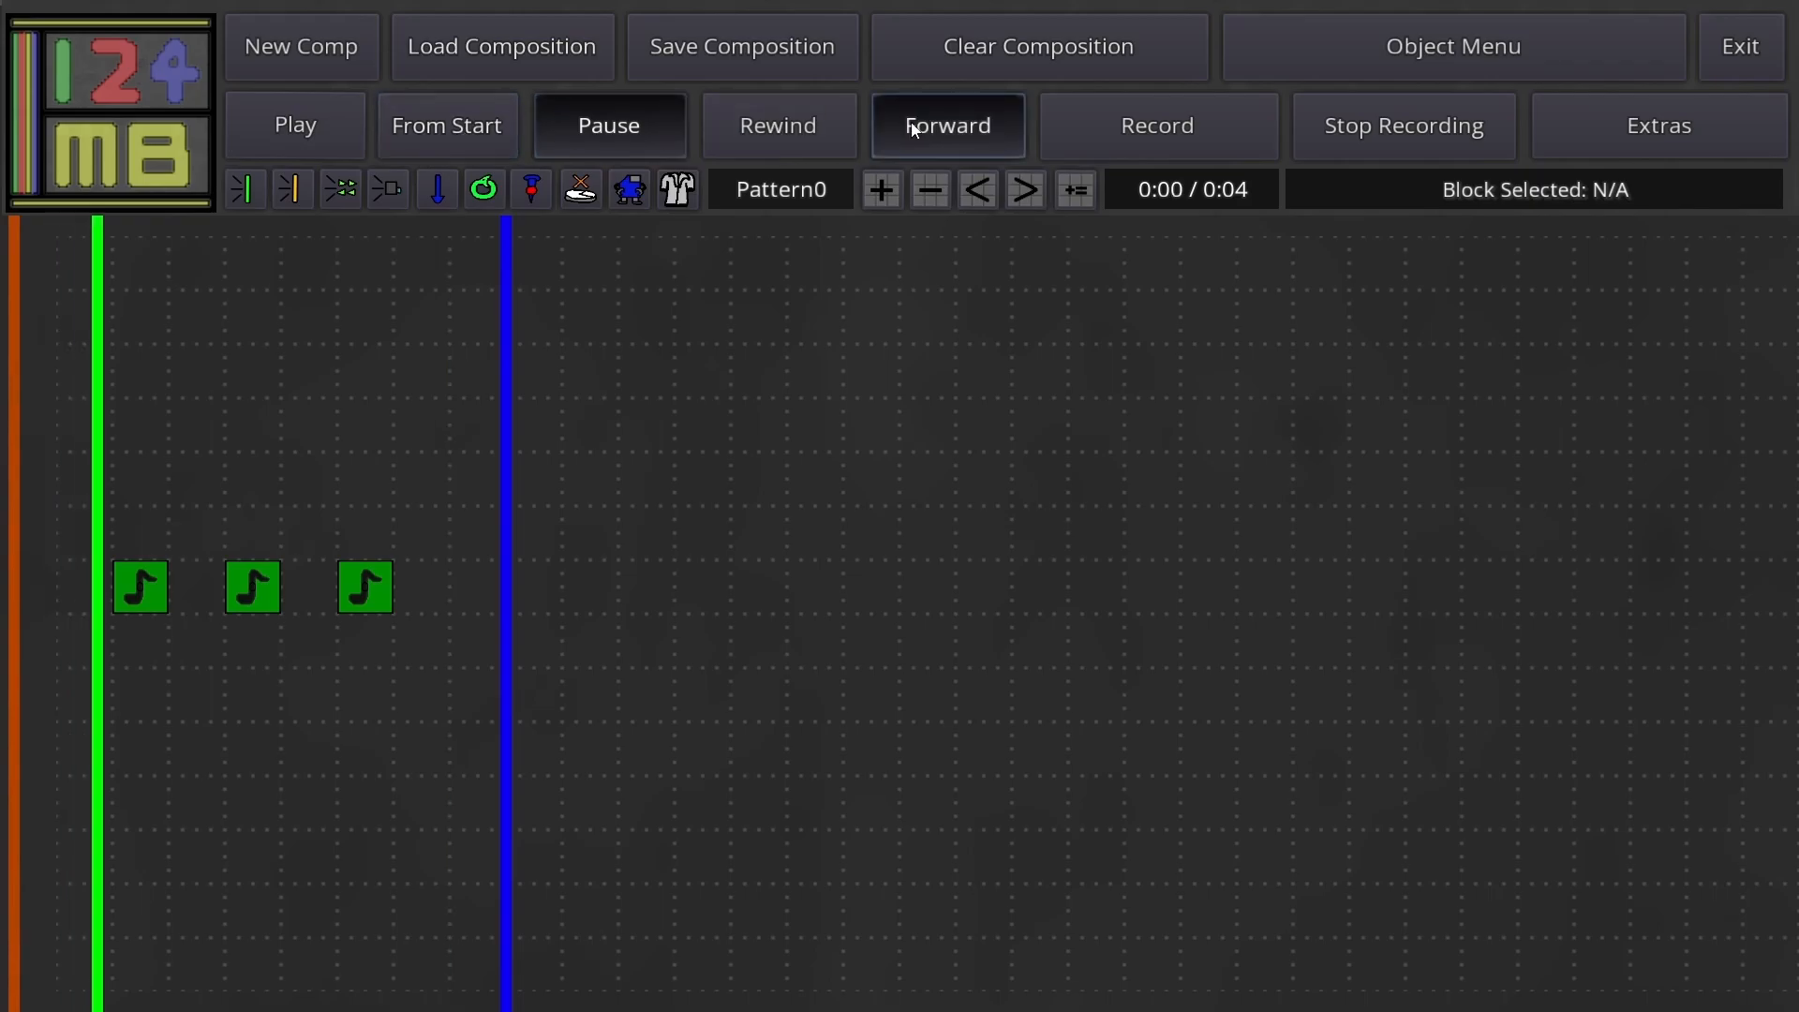
{"action": "left_click", "coordinate": [781, 129]}
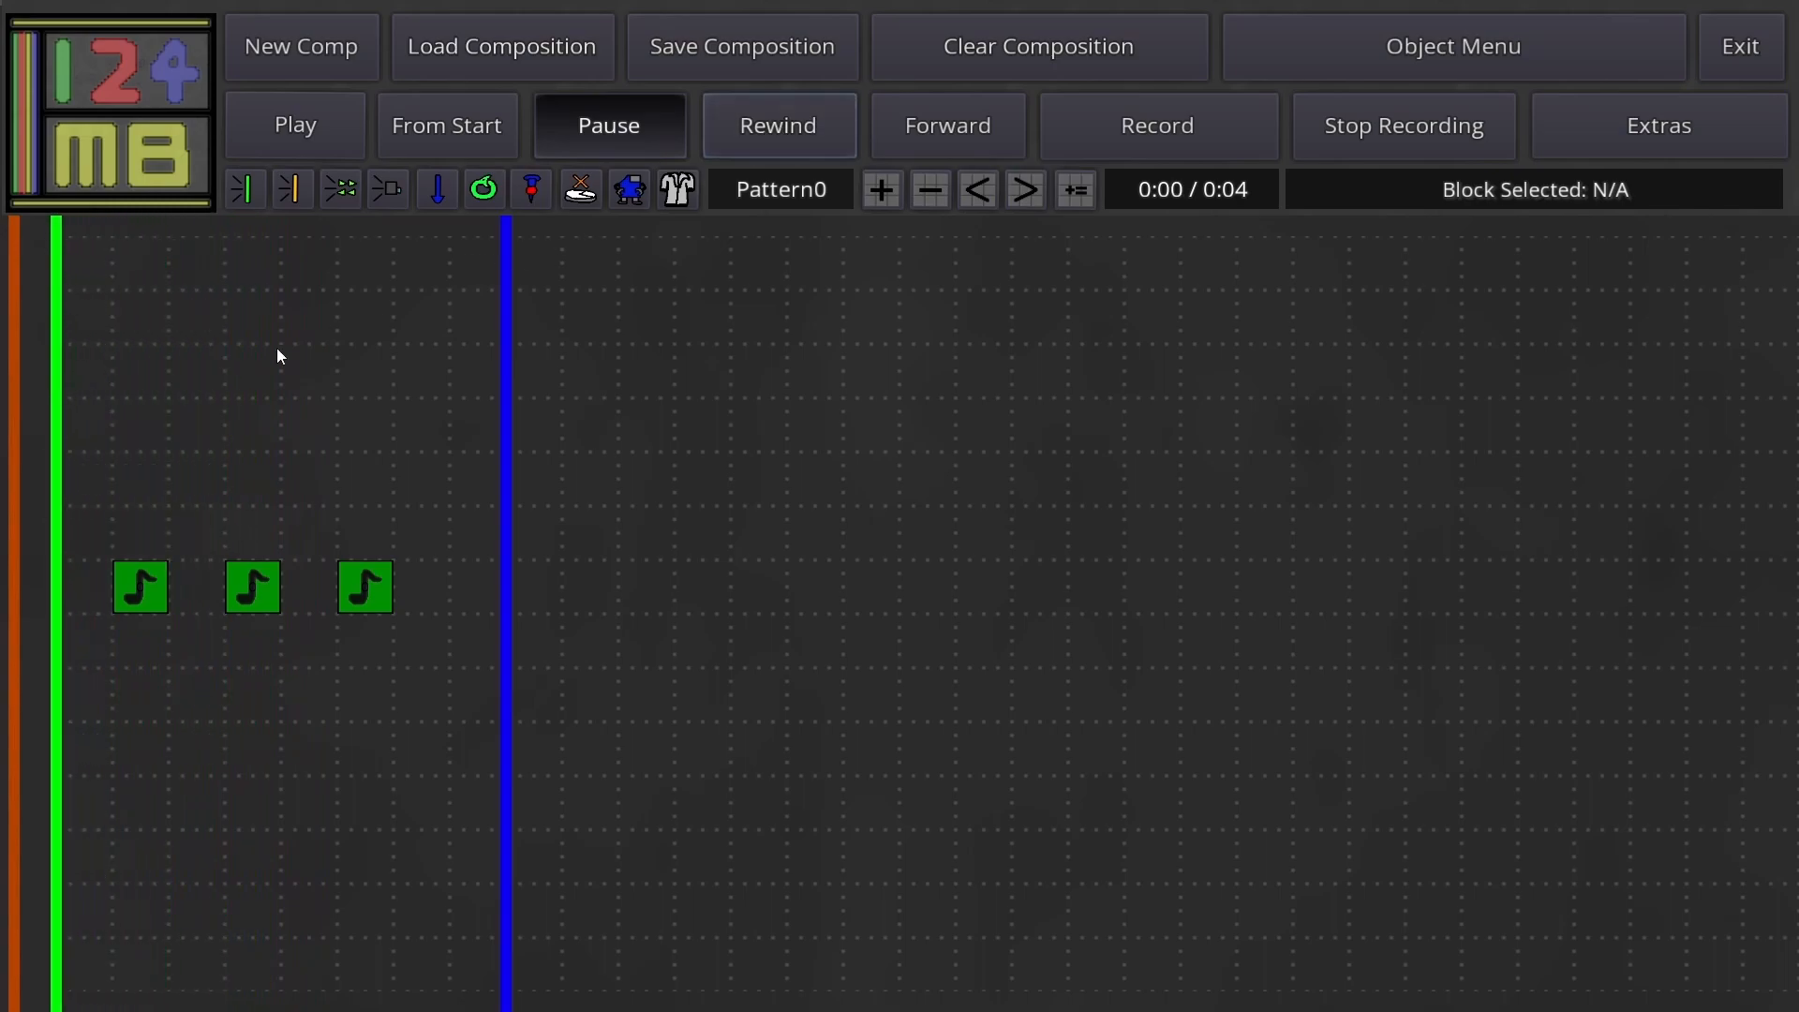
Step: Move the green playline slightly back before the first note and set the endline position to 8
{"action": "mouse_move", "coordinate": [55, 487]}
{"action": "left_mouse_down"}
{"action": "mouse_move", "coordinate": [398, 478]}
{"action": "mouse_move", "coordinate": [51, 474]}
{"action": "left_mouse_up"}
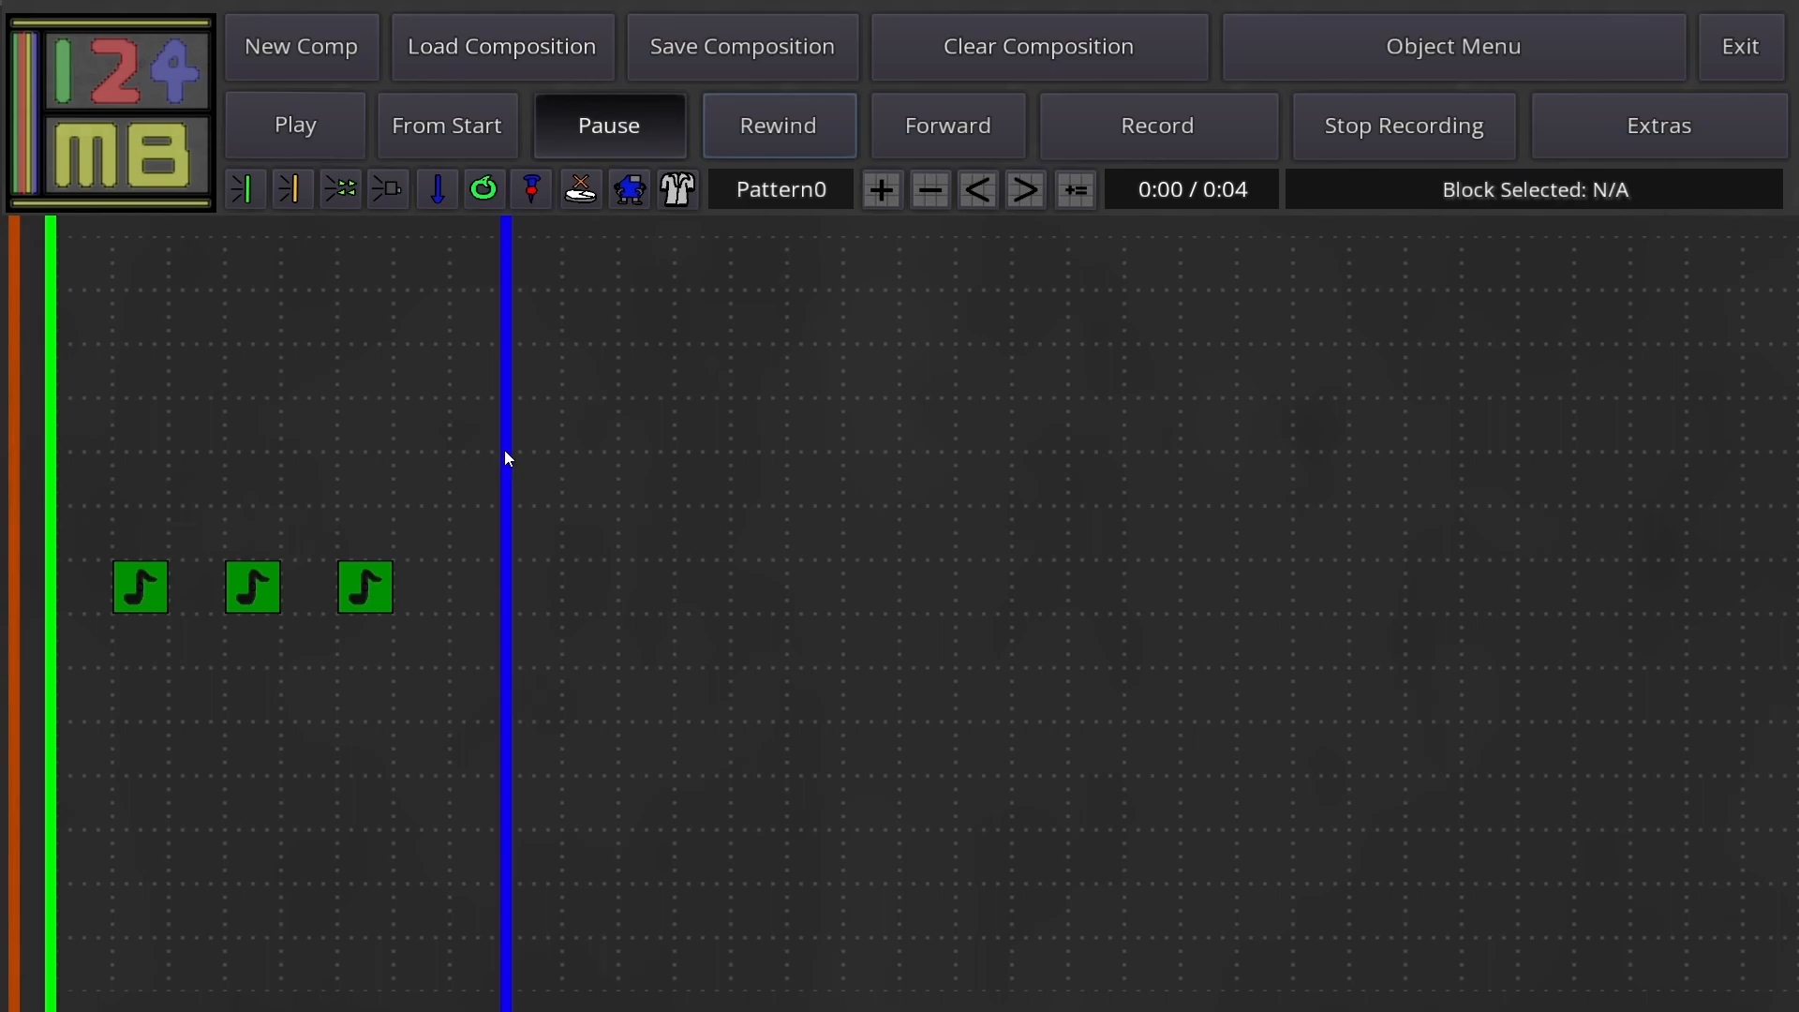
{"action": "mouse_move", "coordinate": [505, 451]}
{"action": "left_mouse_down"}
{"action": "mouse_move", "coordinate": [671, 452]}
{"action": "mouse_move", "coordinate": [506, 455]}
{"action": "left_mouse_up"}
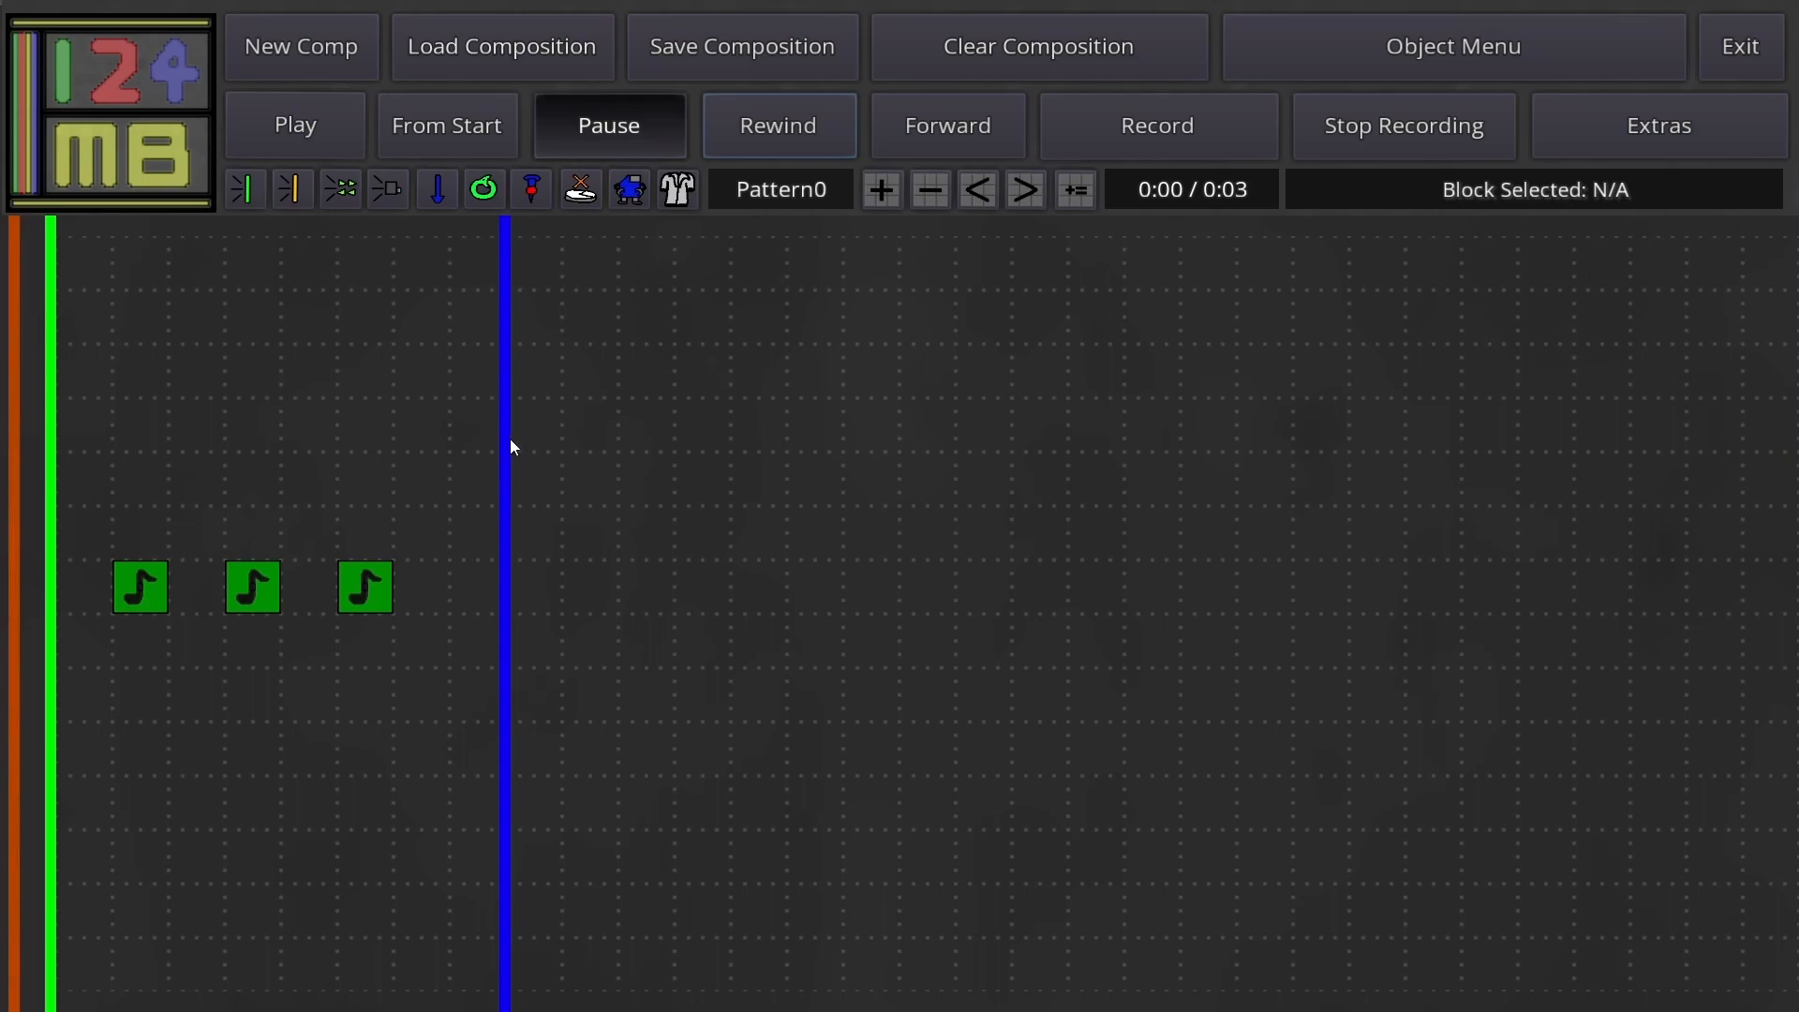
{"action": "left_click", "coordinate": [435, 193]}
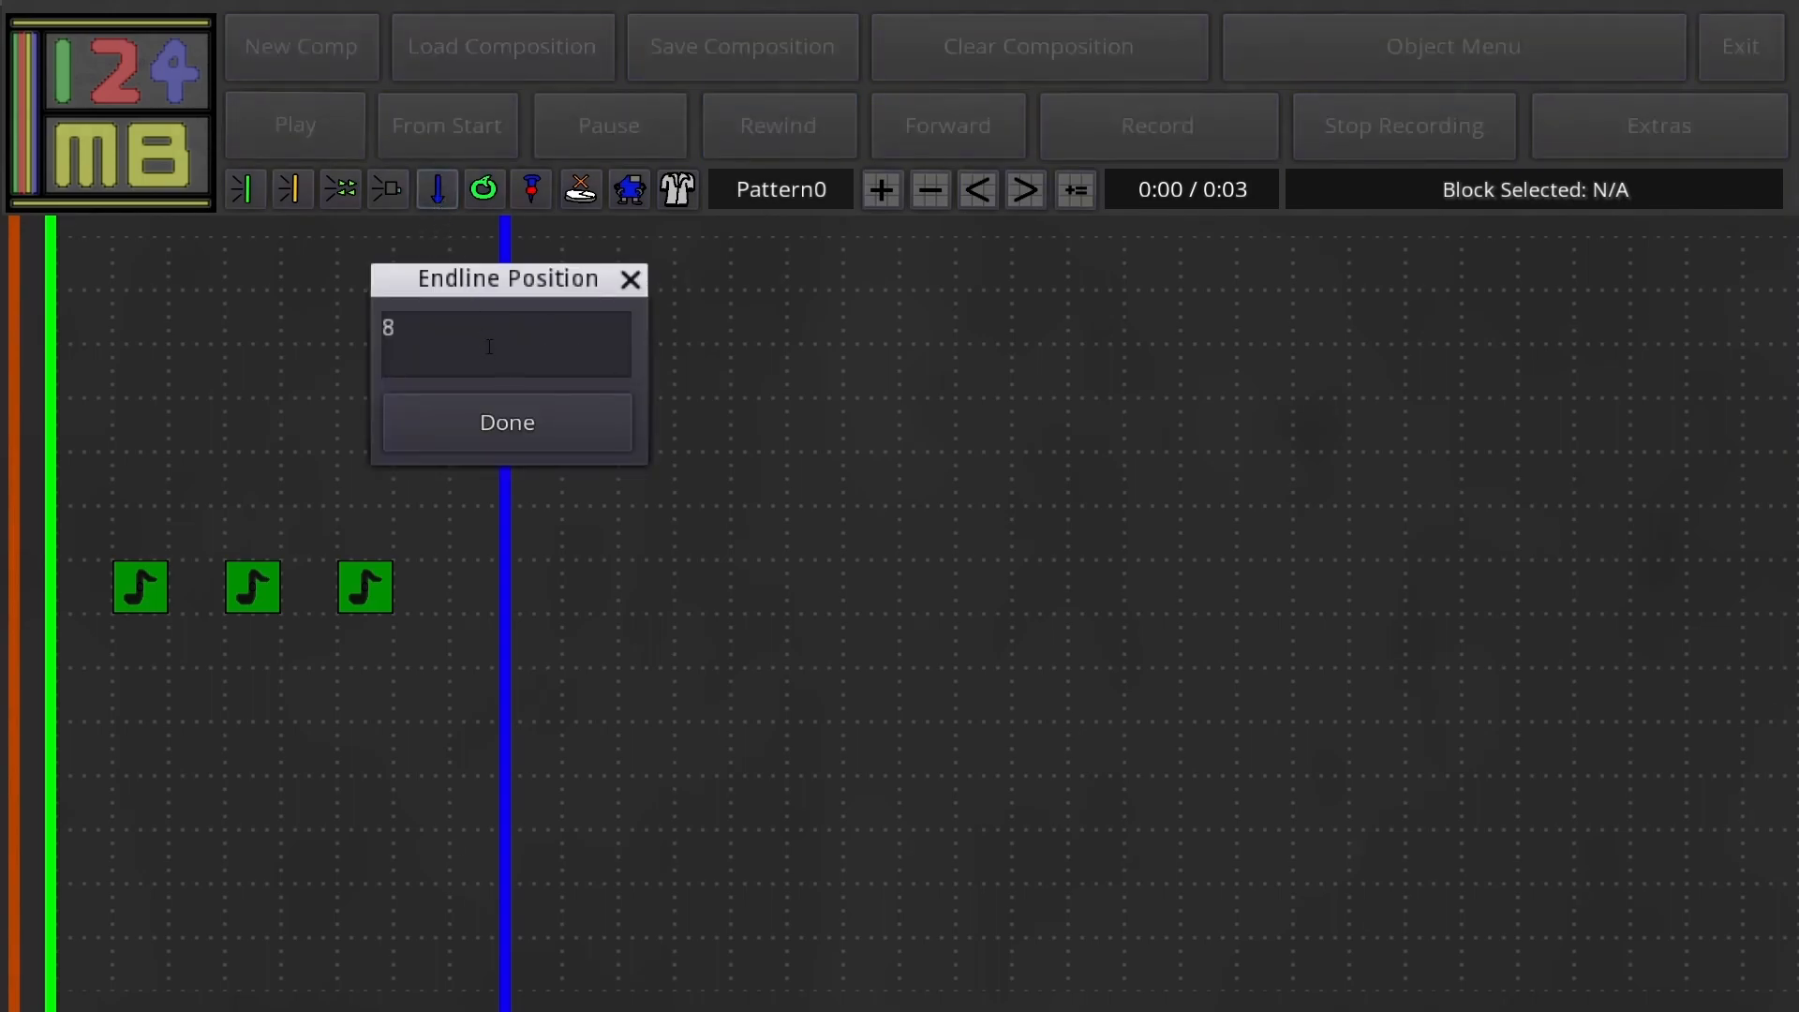
{"action": "type", "text": "4"}
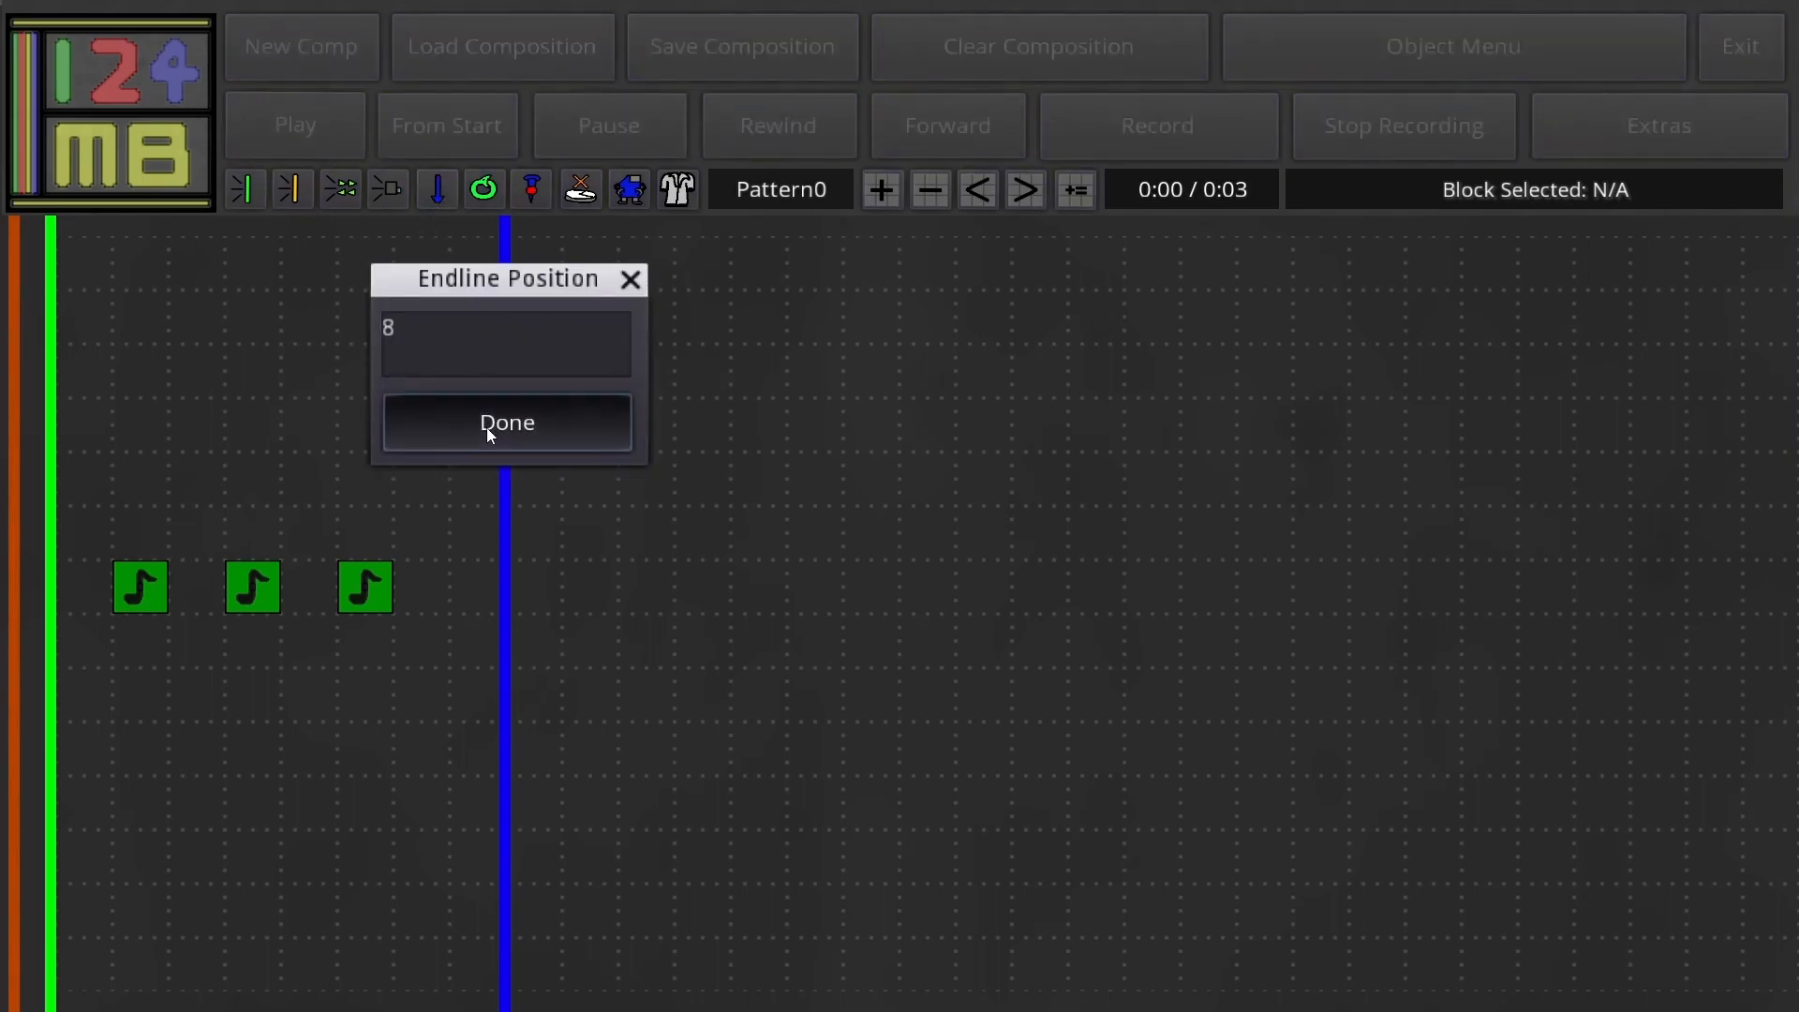
{"action": "left_click", "coordinate": [486, 427]}
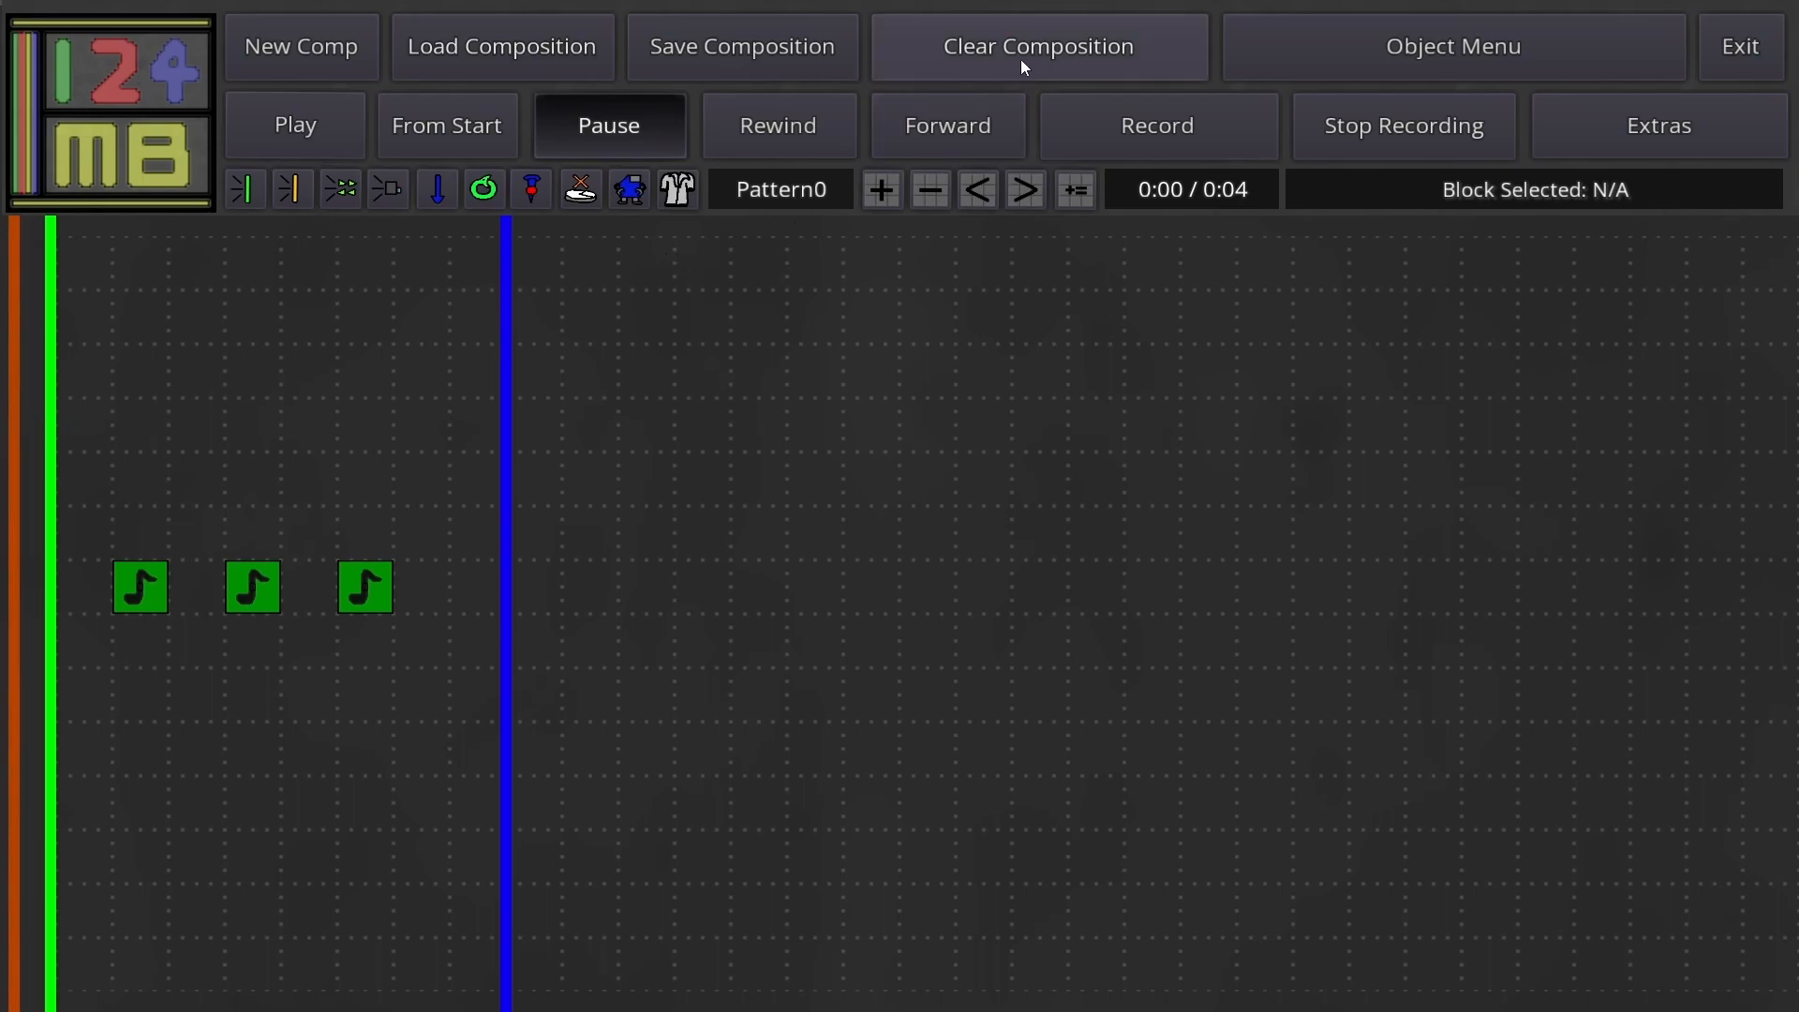
Step: Shift the orange line slightly closer to the green playline and resume playback
{"action": "mouse_move", "coordinate": [18, 454]}
{"action": "left_mouse_down"}
{"action": "mouse_move", "coordinate": [394, 449]}
{"action": "mouse_move", "coordinate": [25, 450]}
{"action": "left_mouse_up"}
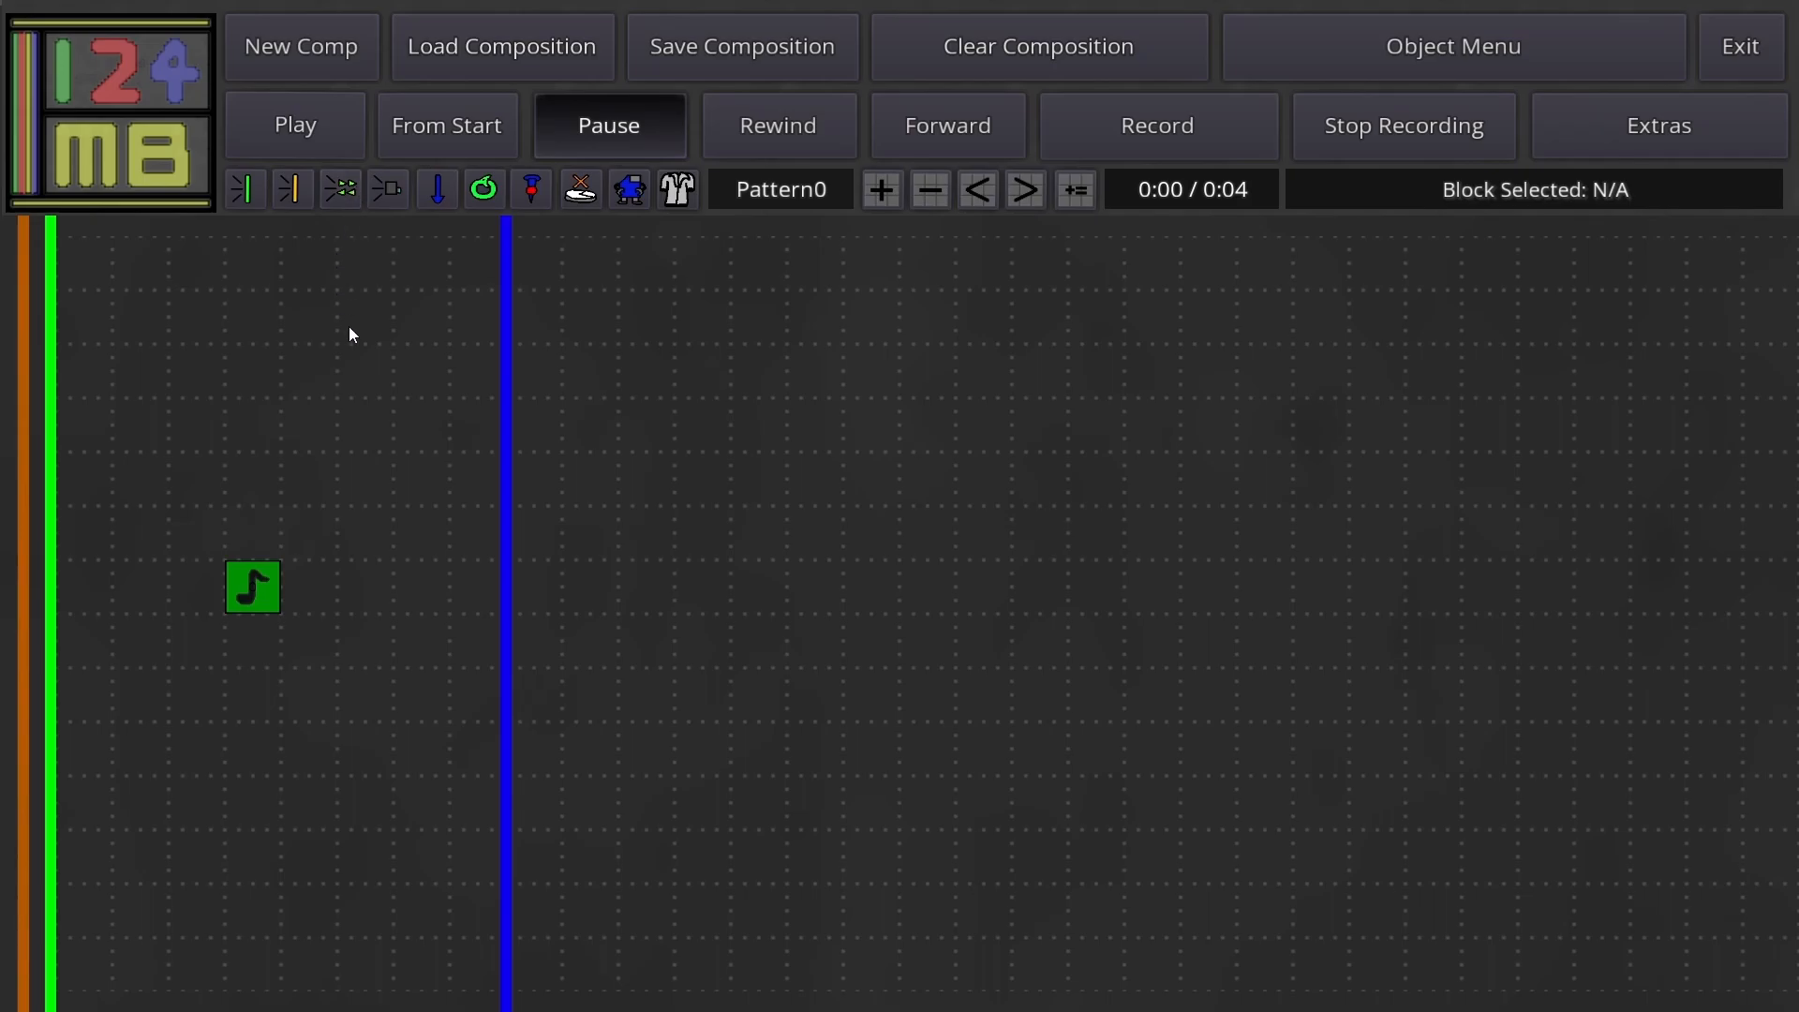
{"action": "key", "text": "space"}
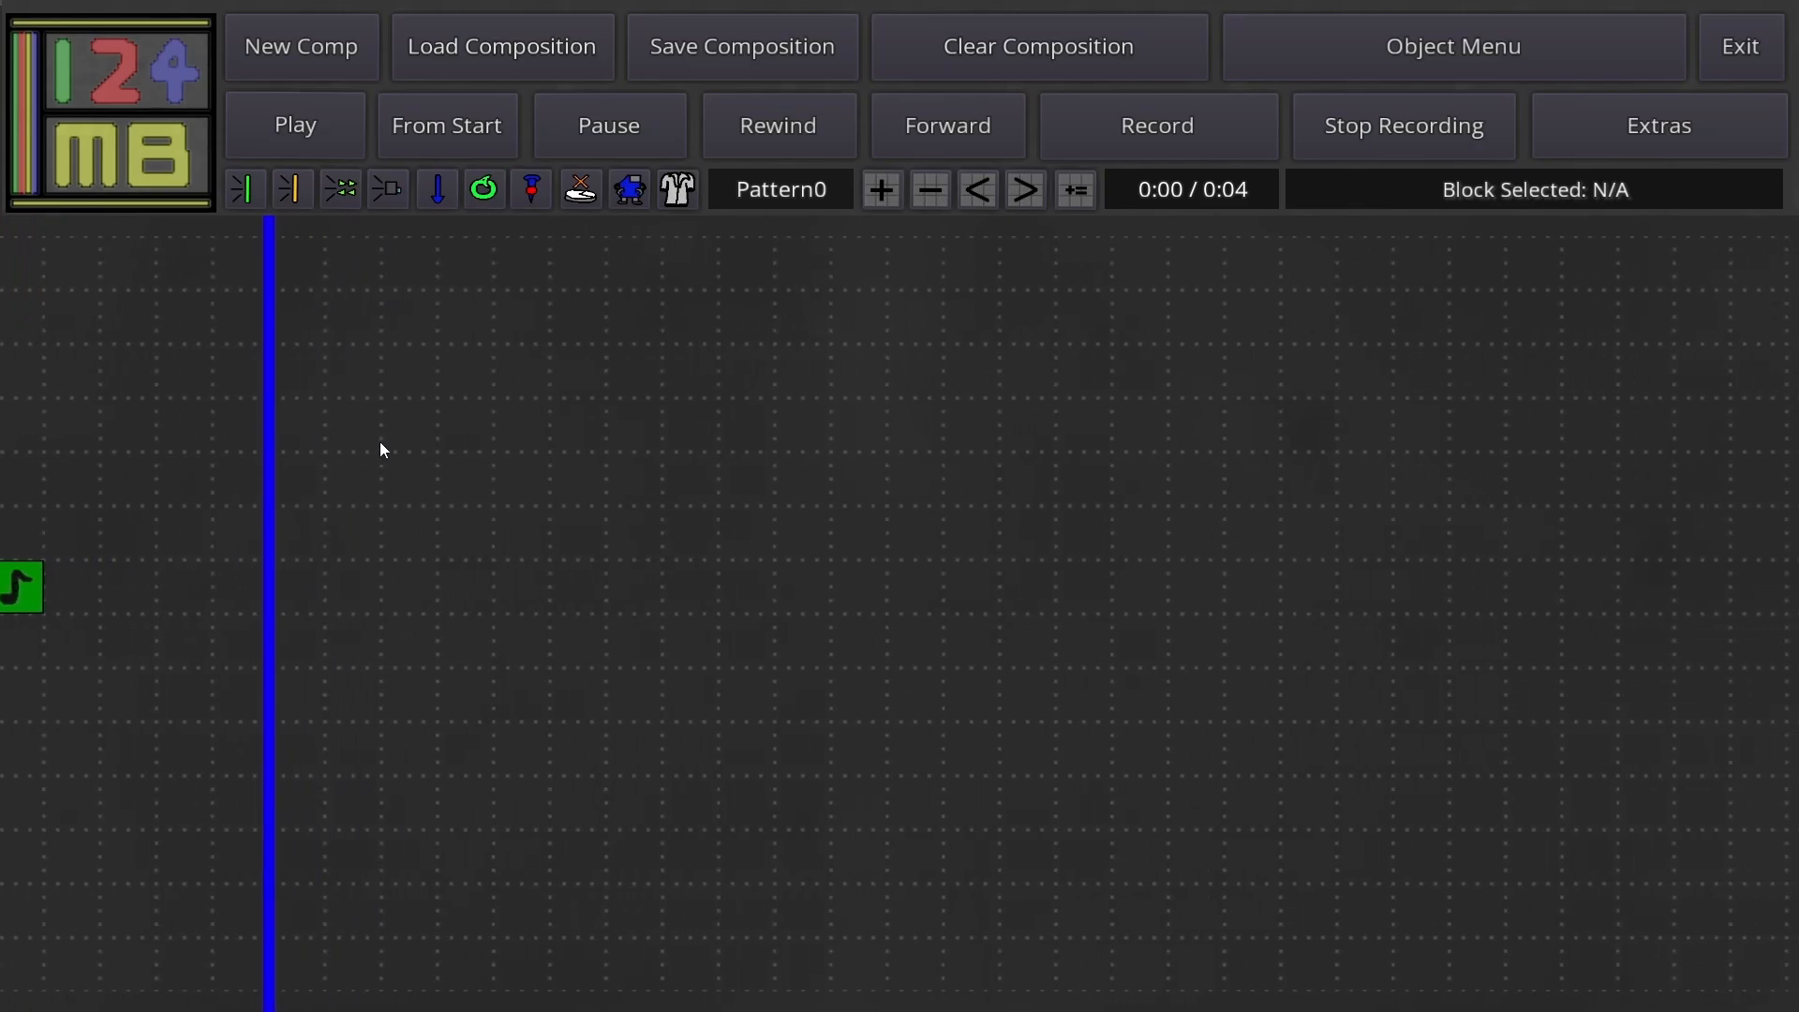
Step: Set the camera movement speed to 10, test it by panning back to the pattern's start, and pause playback
{"action": "key", "text": "Left"}
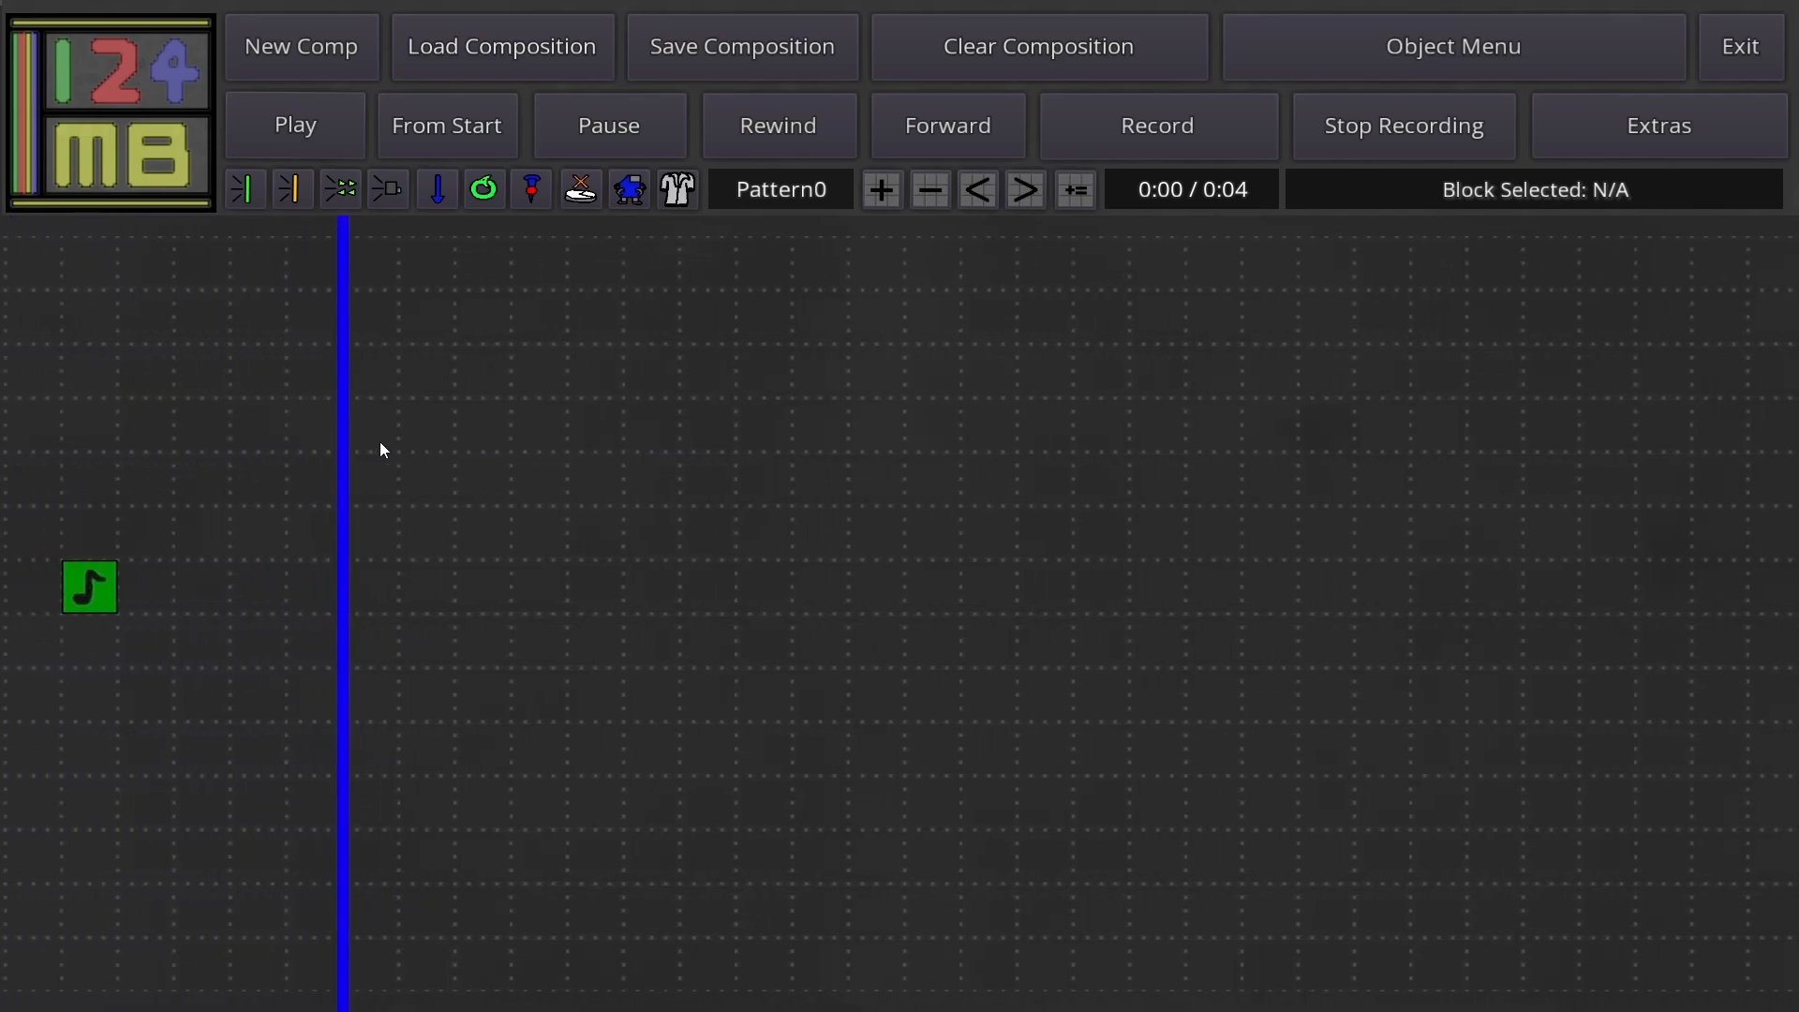
{"action": "left_click", "coordinate": [391, 189]}
{"action": "type", "text": "10"}
{"action": "left_click", "coordinate": [526, 429]}
{"action": "key", "text": "Left"}
{"action": "key", "text": "Right"}
{"action": "key", "text": "Left"}
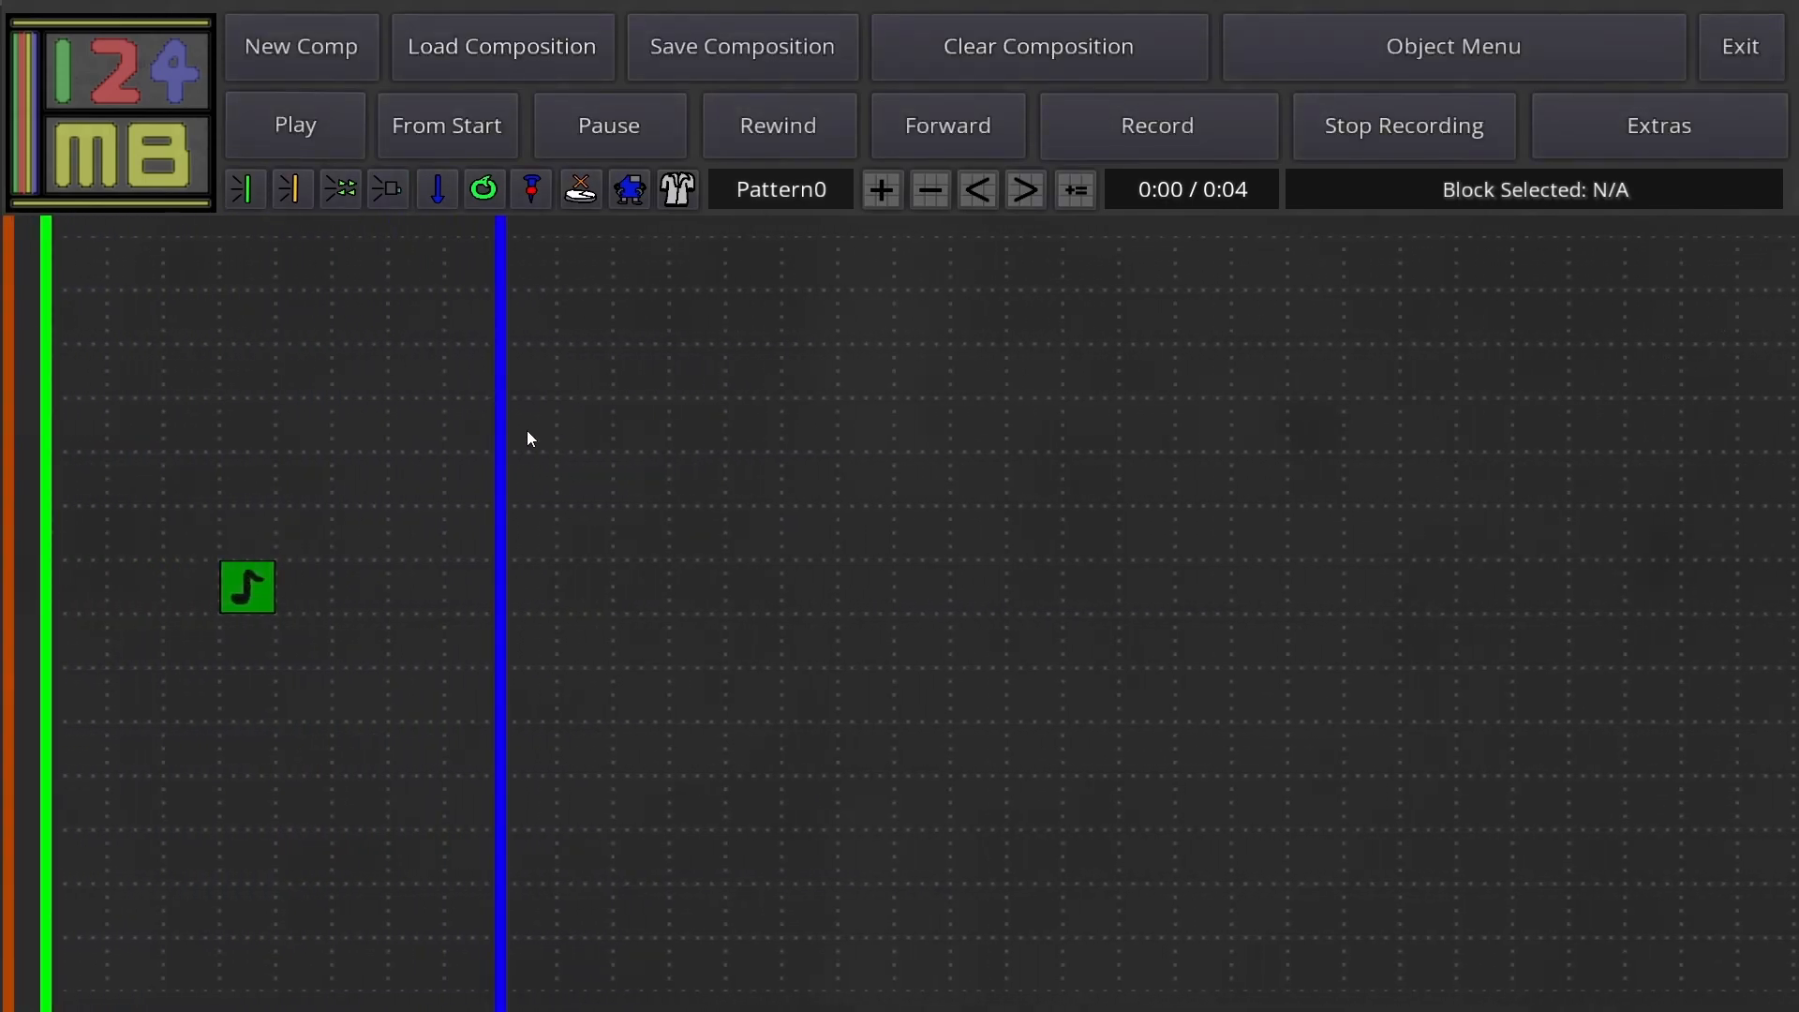
{"action": "key", "text": "space"}
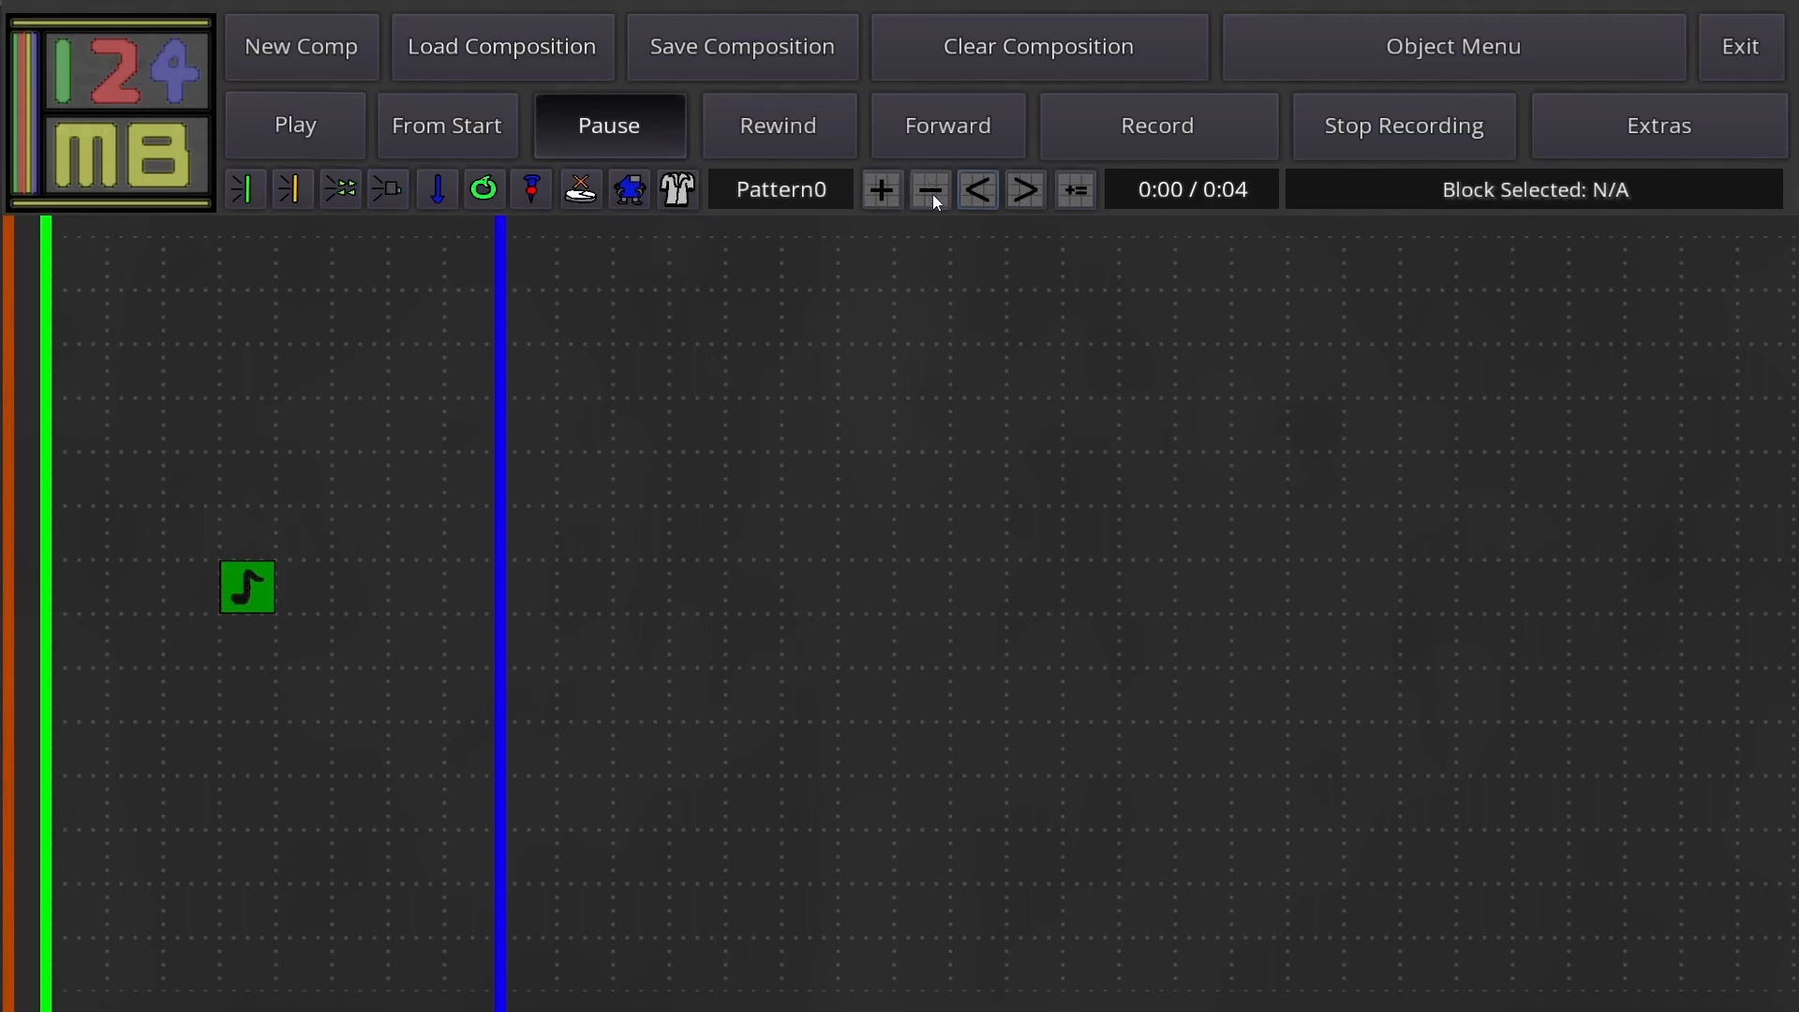
Step: Look through the composition's patterns one by one and return to Pattern0
{"action": "left_click", "coordinate": [1027, 190]}
{"action": "left_click", "coordinate": [1027, 190]}
{"action": "left_click", "coordinate": [1027, 190]}
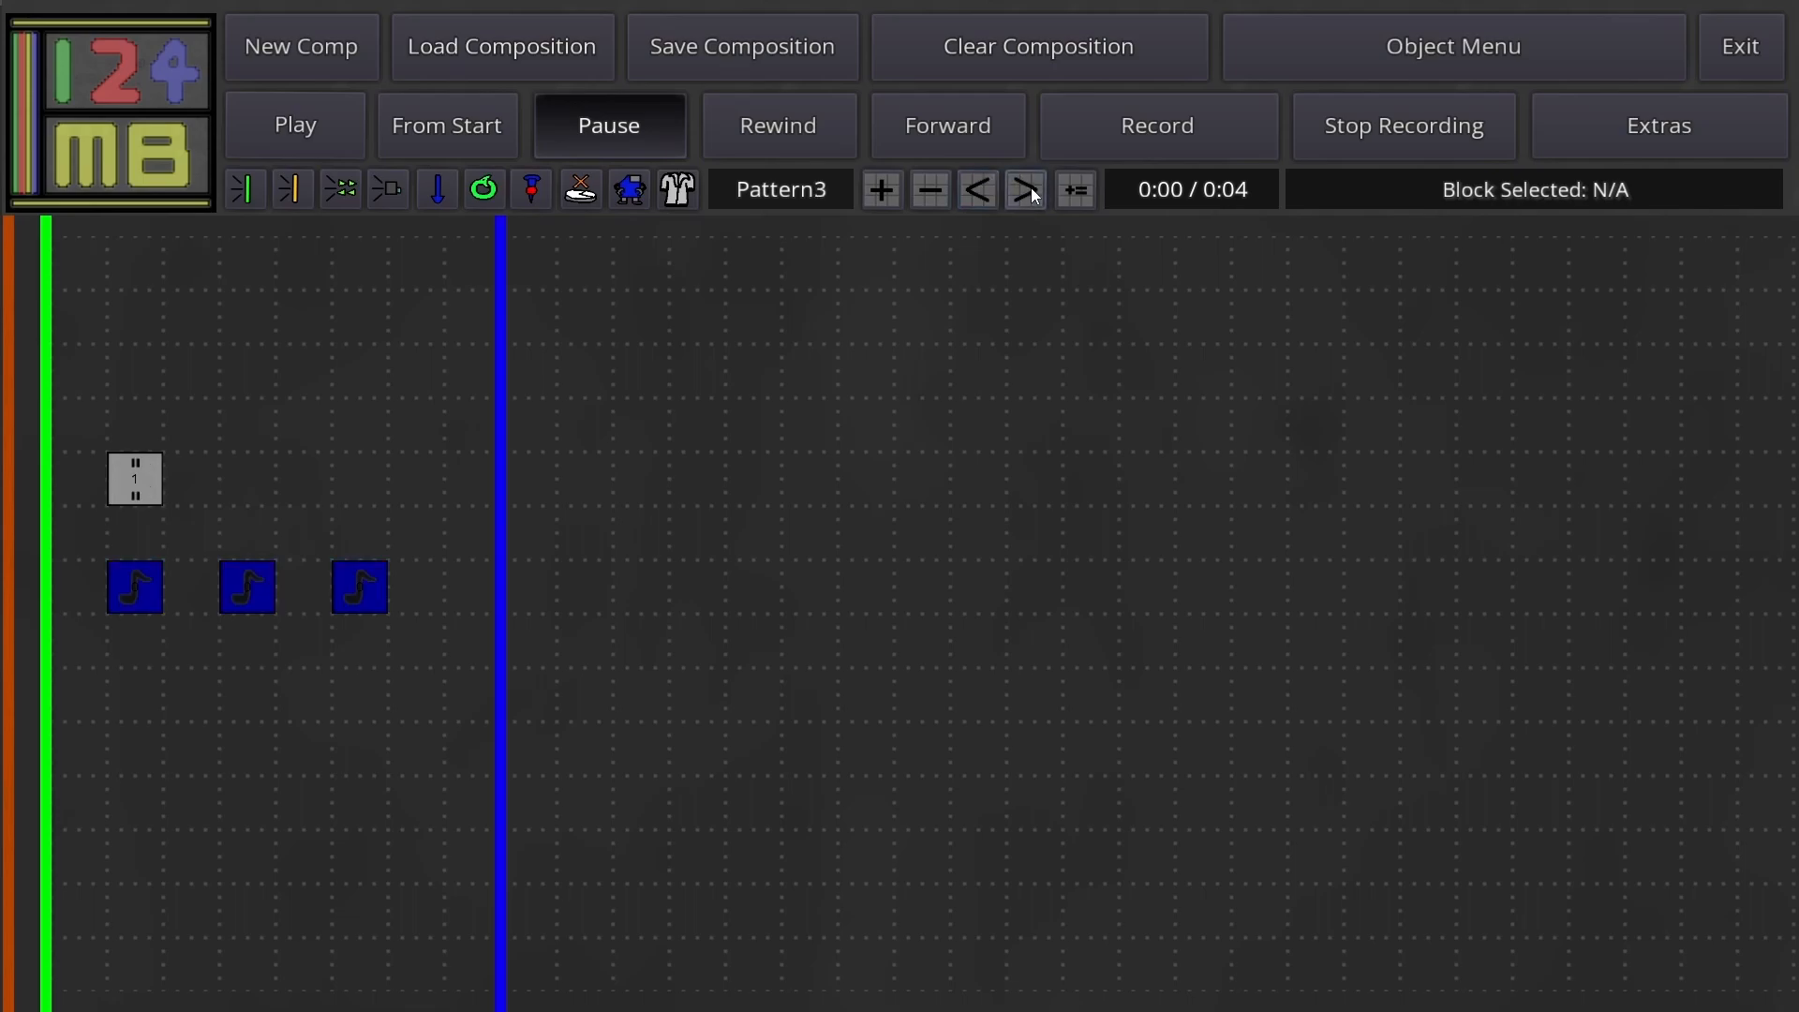
{"action": "left_click", "coordinate": [1027, 190]}
{"action": "left_click", "coordinate": [1027, 190]}
{"action": "left_click", "coordinate": [1027, 190]}
{"action": "left_click", "coordinate": [1026, 190]}
{"action": "left_click", "coordinate": [1027, 190]}
{"action": "left_click", "coordinate": [987, 188]}
{"action": "left_click", "coordinate": [987, 188]}
{"action": "left_click", "coordinate": [988, 188]}
{"action": "left_click", "coordinate": [988, 189]}
{"action": "left_click", "coordinate": [987, 189]}
{"action": "left_click", "coordinate": [988, 188]}
{"action": "left_click", "coordinate": [988, 188]}
{"action": "left_click", "coordinate": [992, 194]}
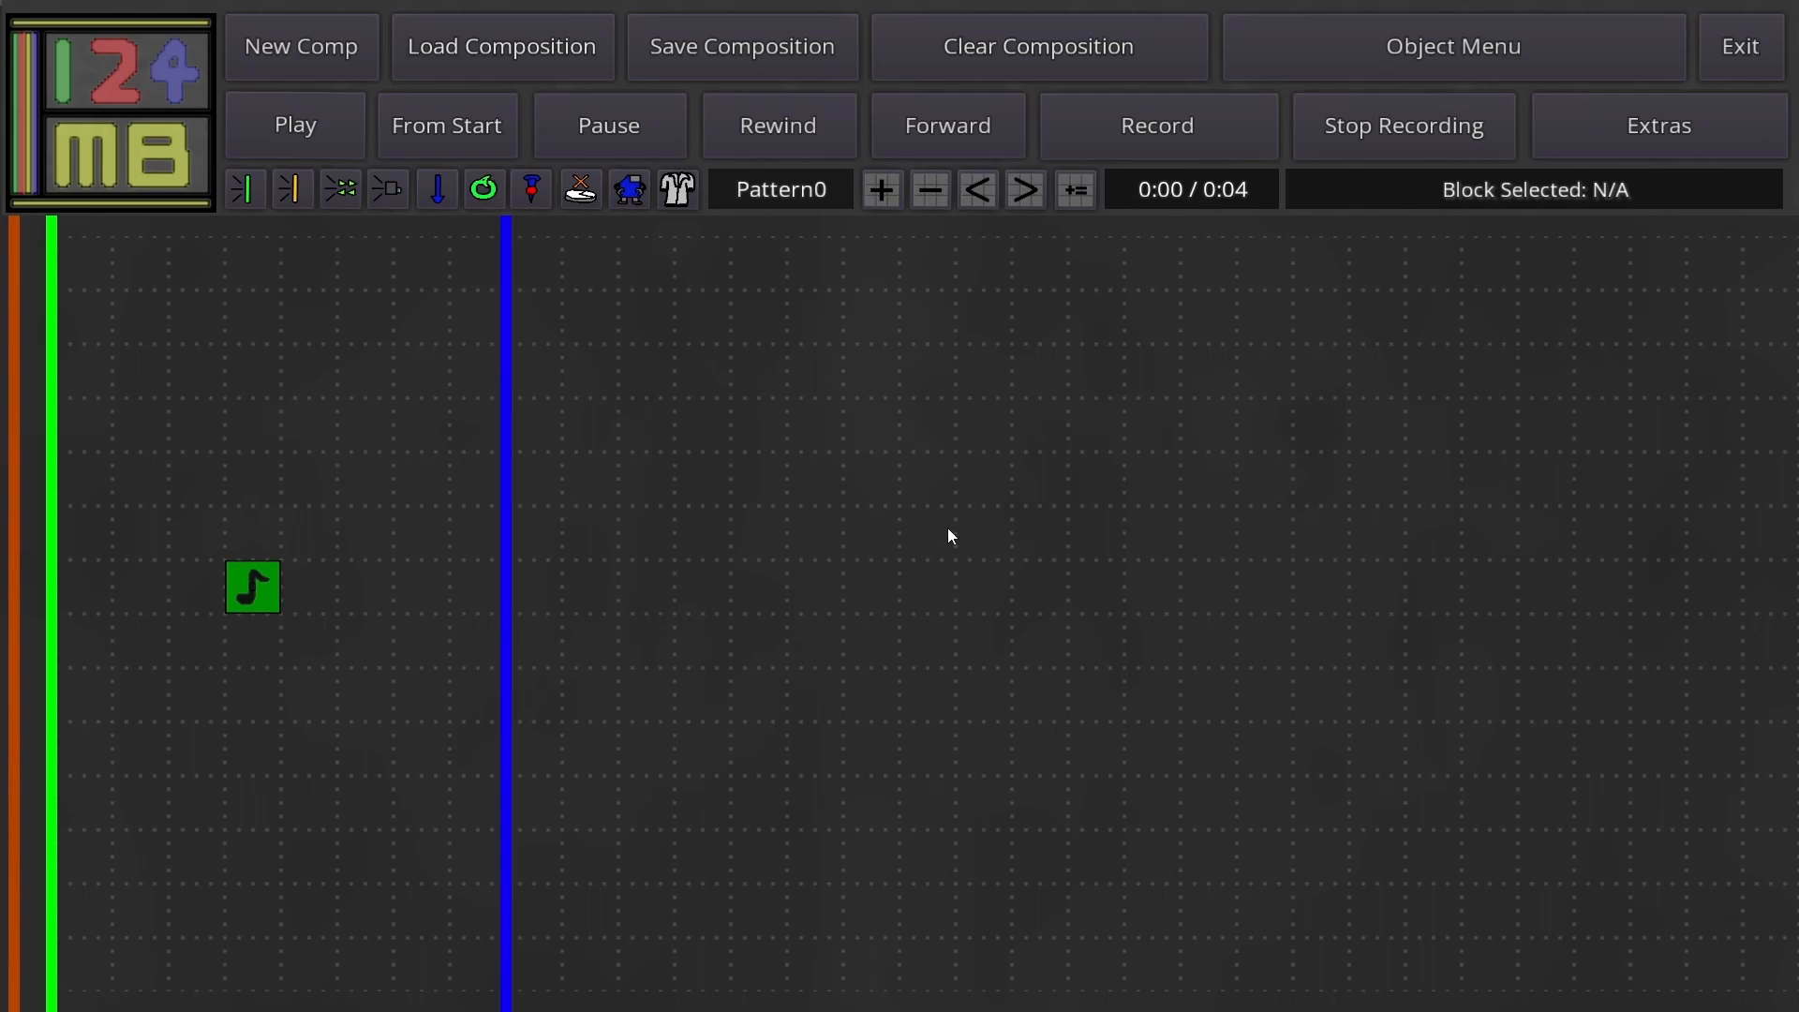
Step: Examine the options for creating a new box and close the form without adding one
{"action": "left_click", "coordinate": [1471, 59]}
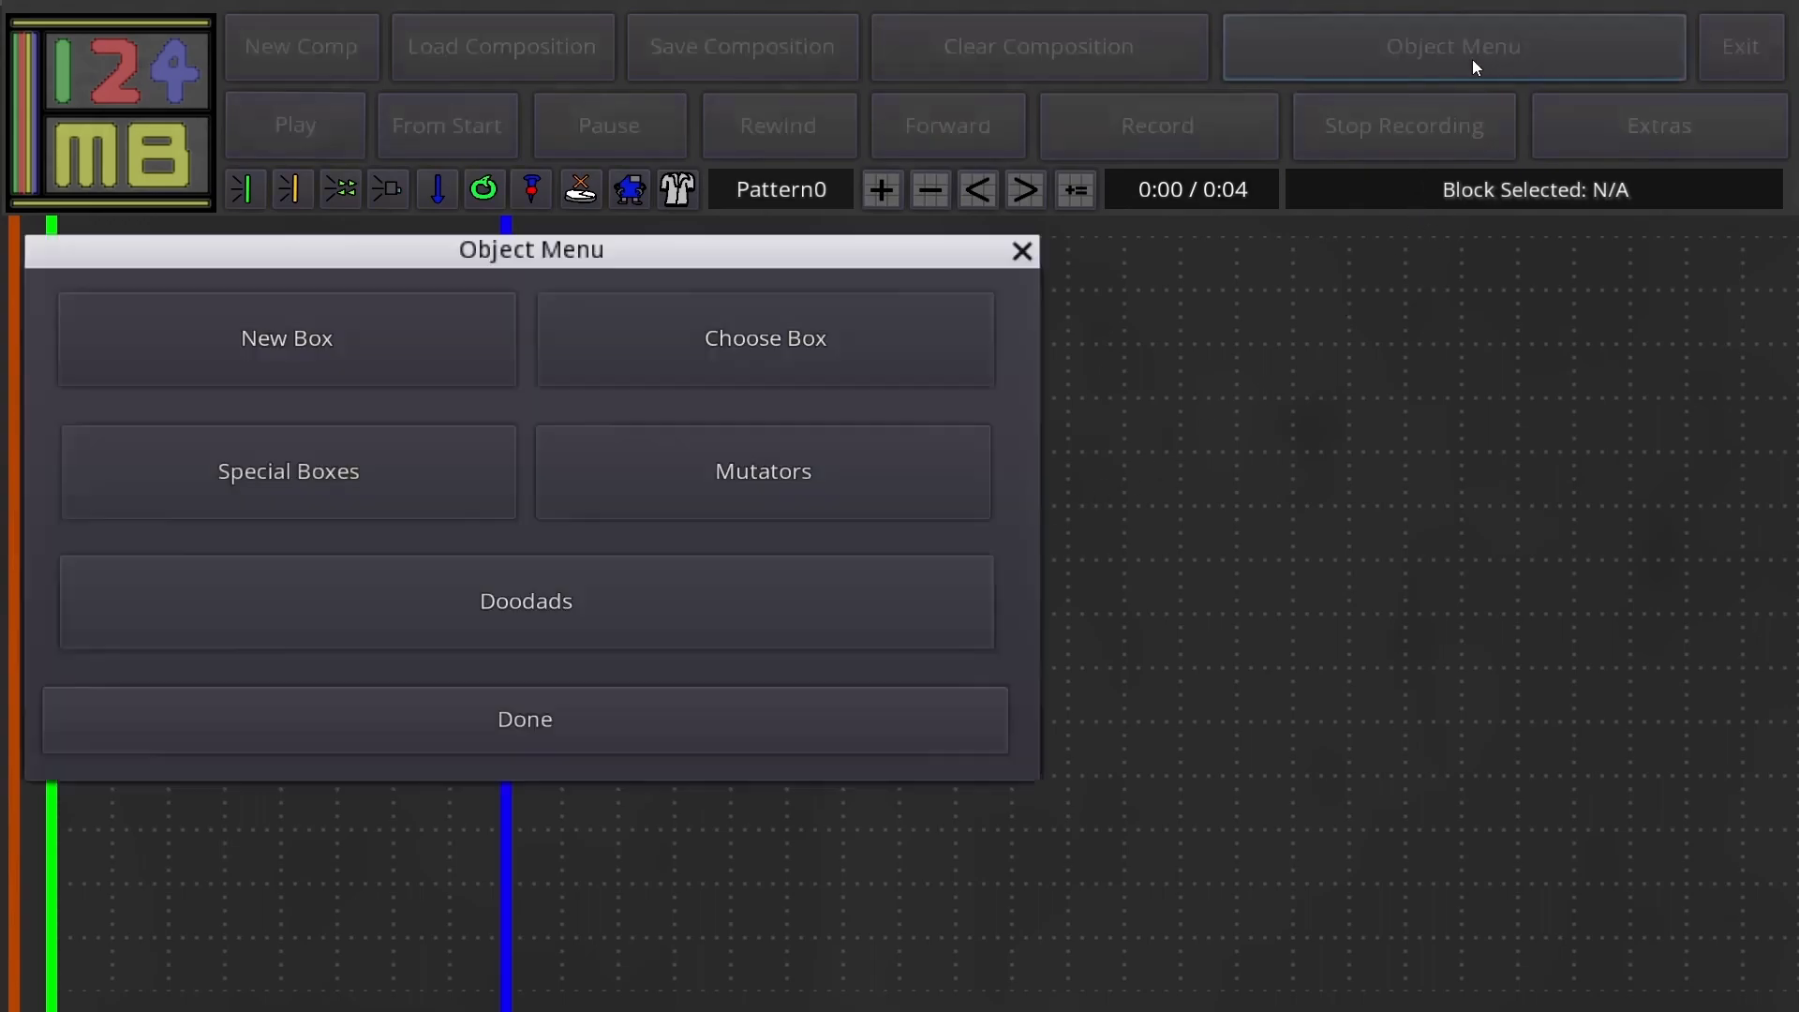
{"action": "left_click", "coordinate": [396, 335]}
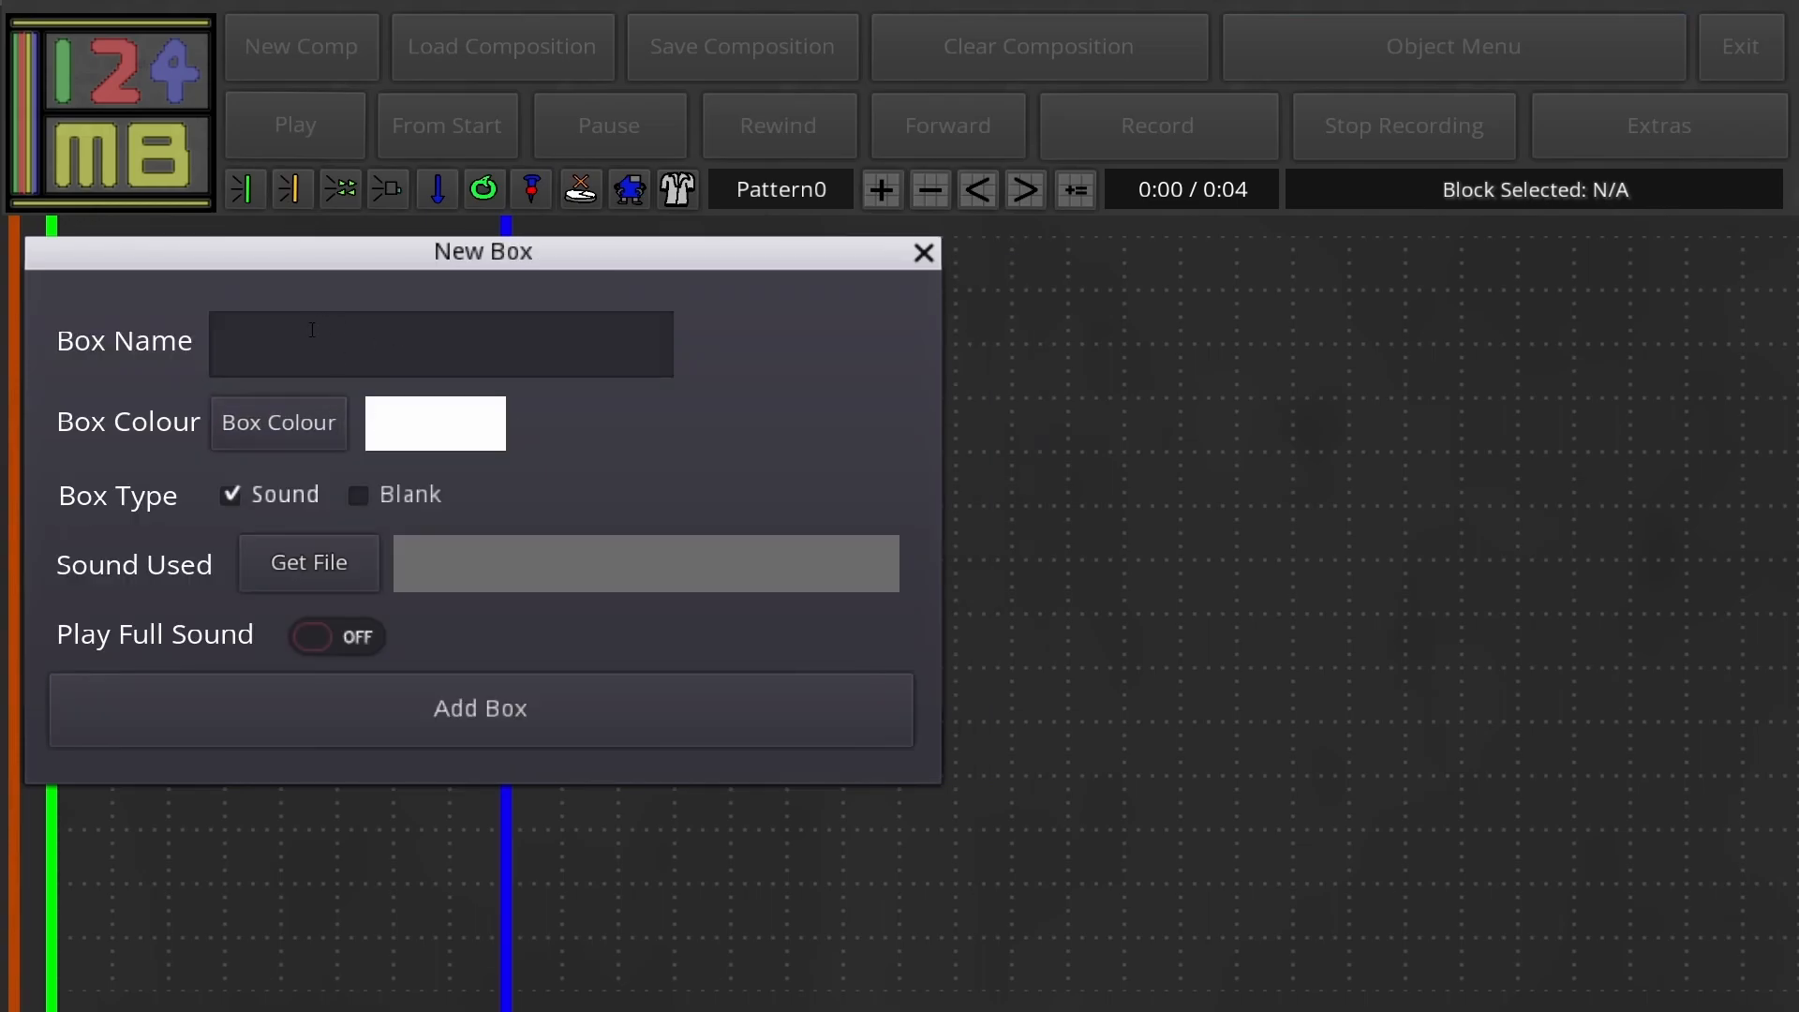
{"action": "left_click", "coordinate": [924, 252]}
Step: Choose the Clap box and place one on each side of the existing green note box in Pattern0
{"action": "left_click", "coordinate": [1246, 65]}
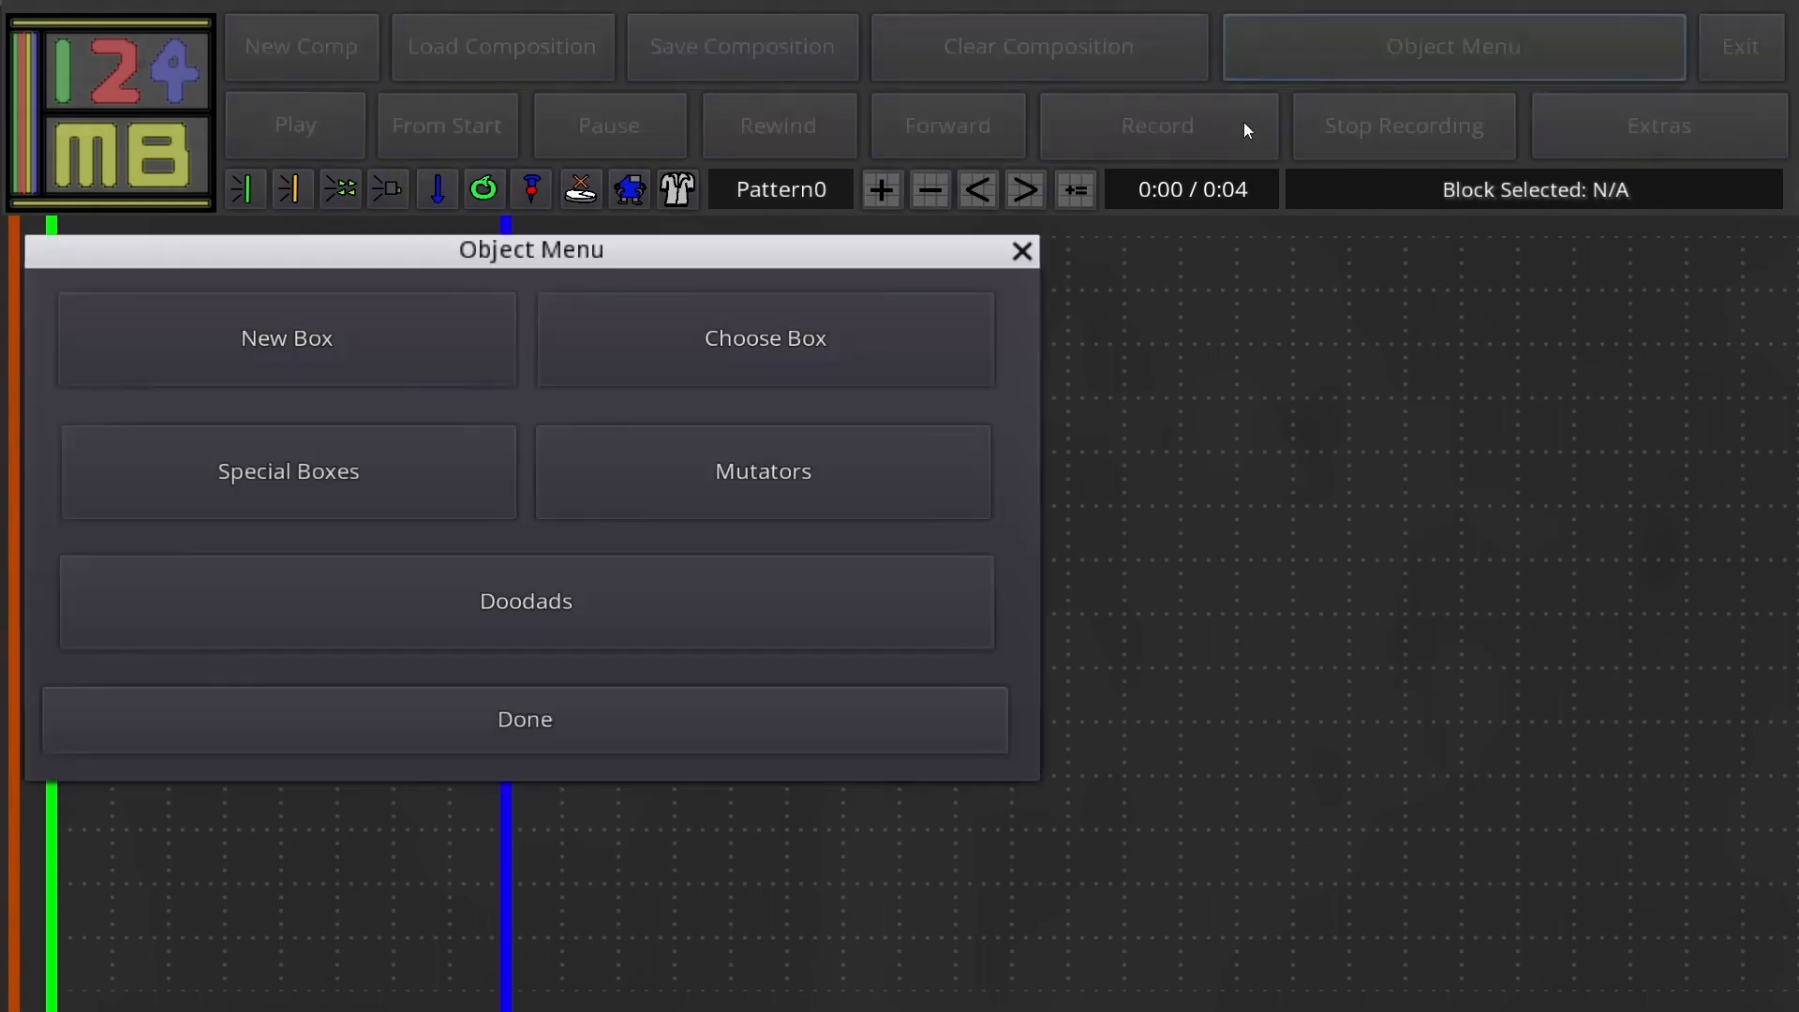
{"action": "left_click", "coordinate": [717, 357]}
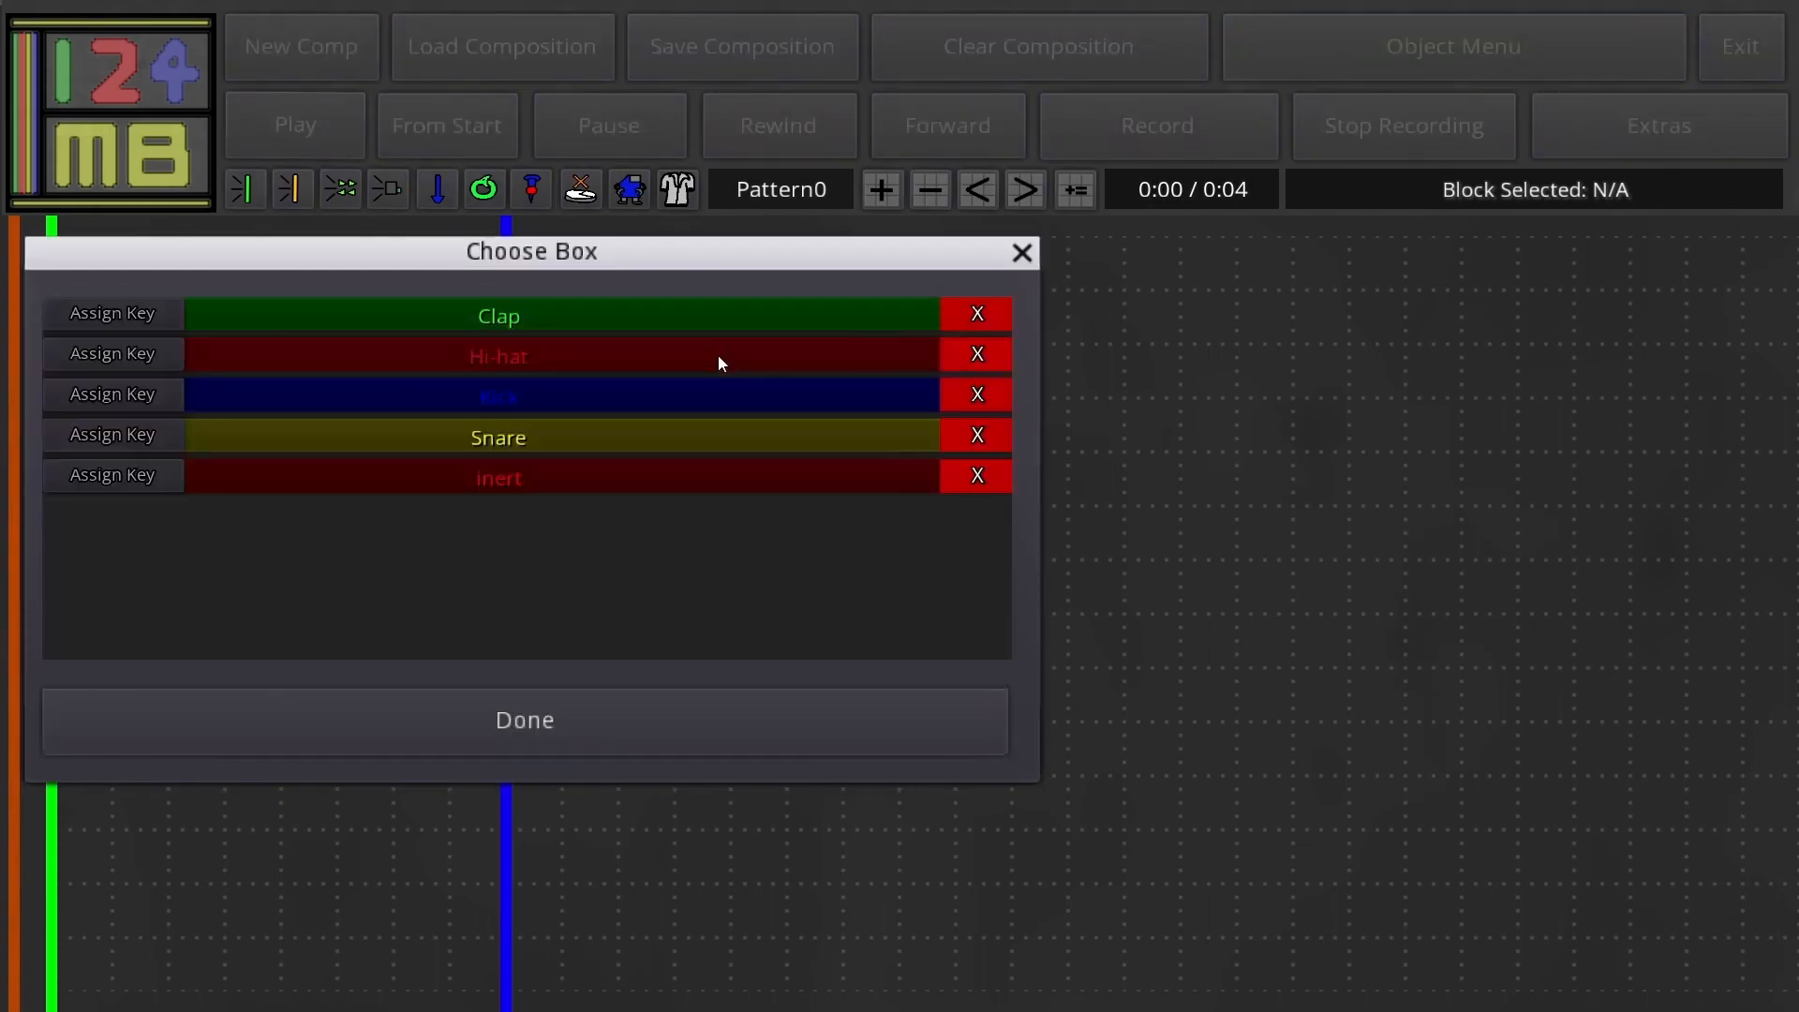
{"action": "left_click", "coordinate": [639, 317]}
{"action": "left_click", "coordinate": [617, 695]}
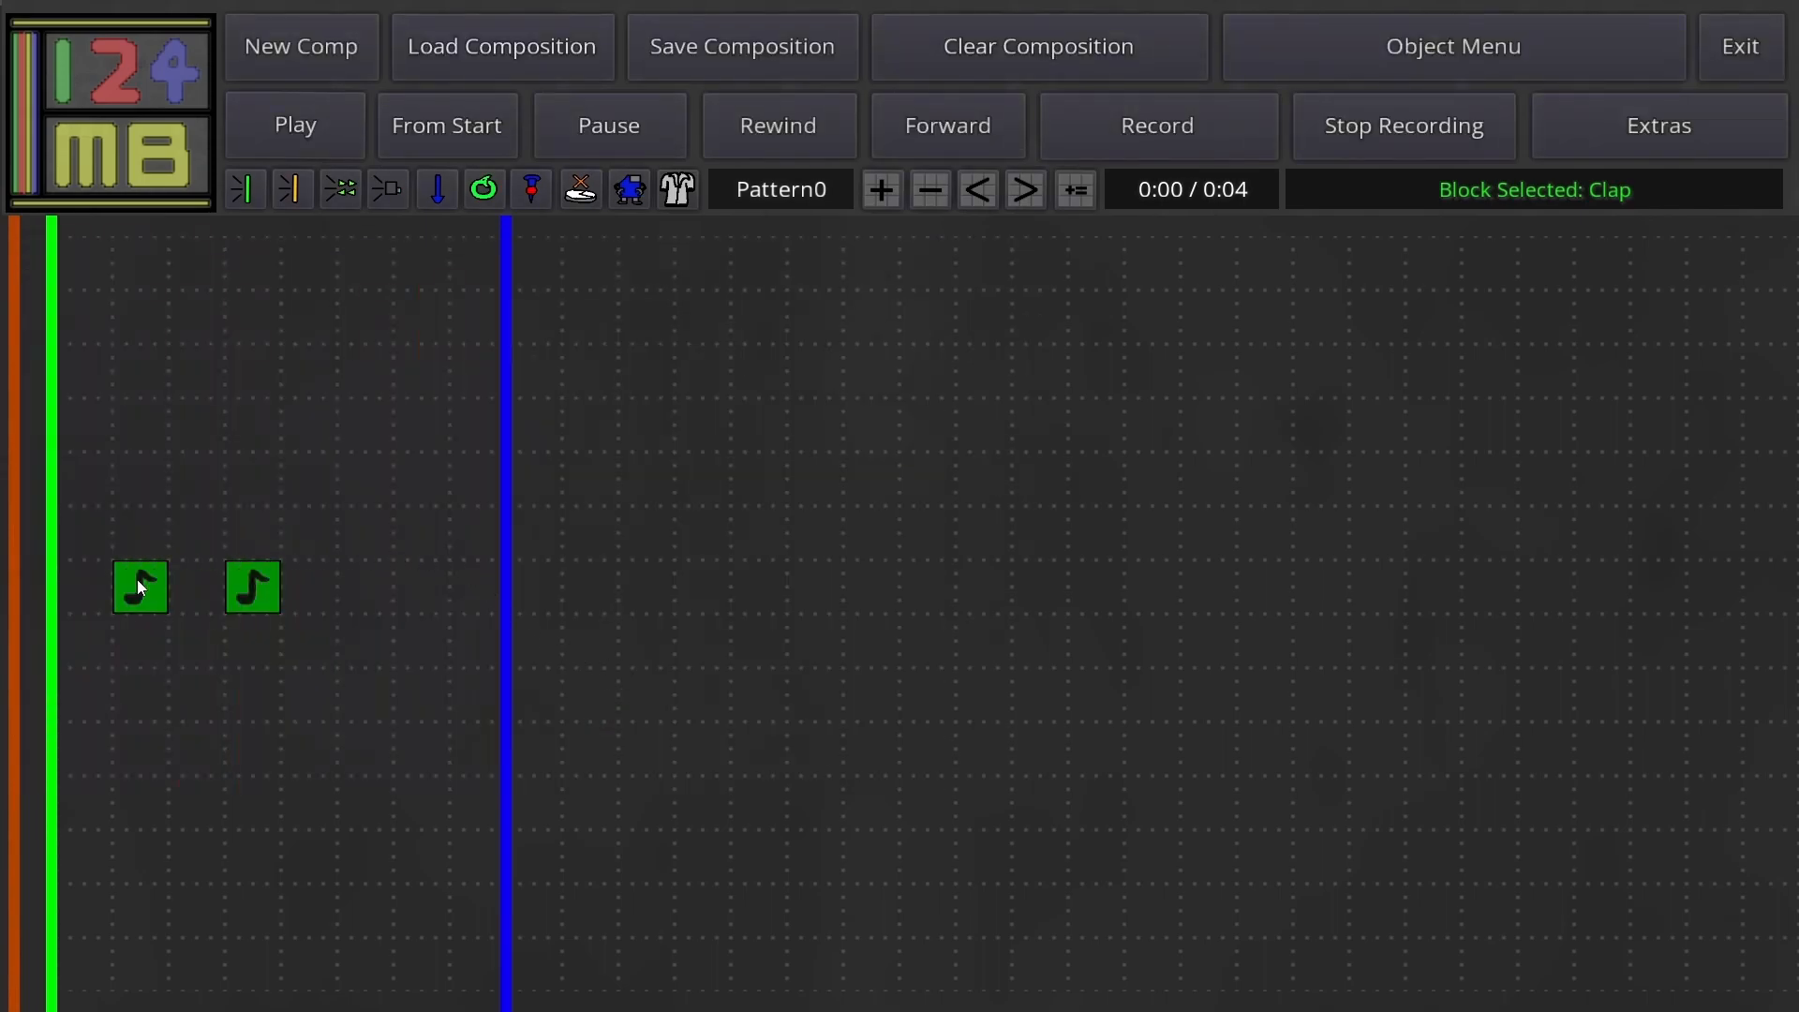
{"action": "left_click", "coordinate": [362, 590]}
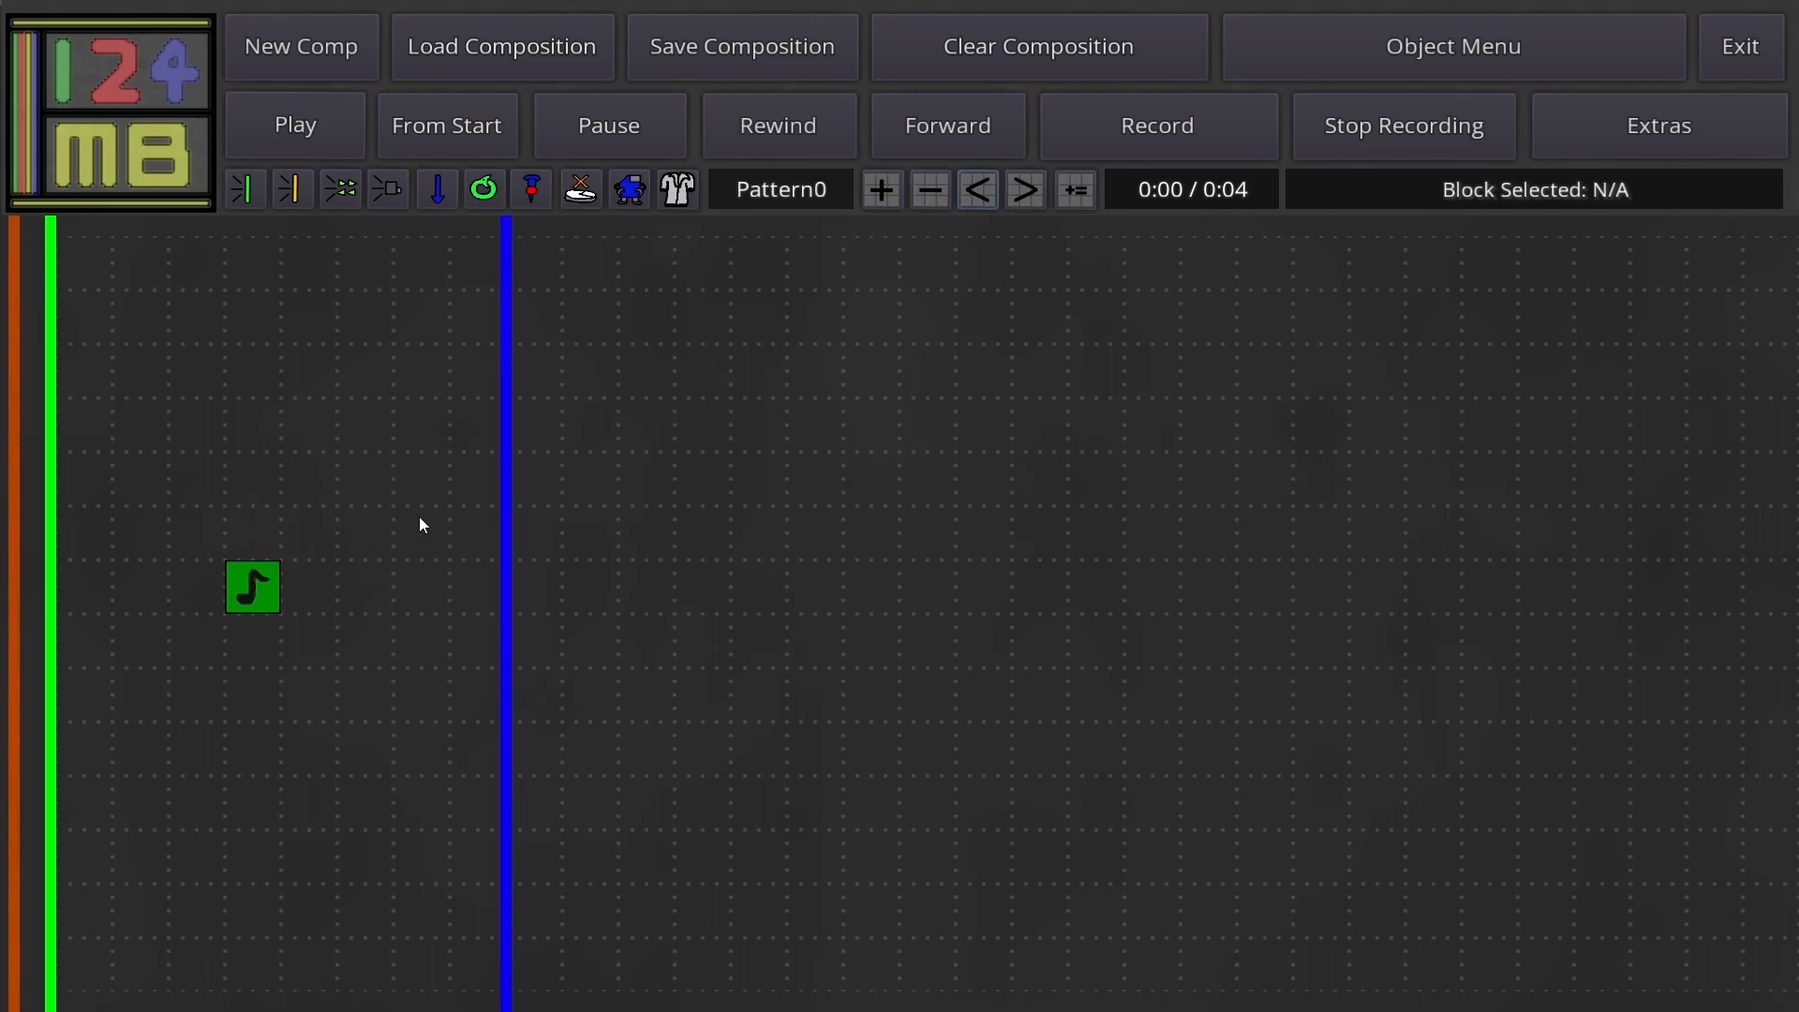
Step: Play back Pattern0 with its green note box and Pattern1 with its blank red boxes
{"action": "left_click", "coordinate": [311, 127]}
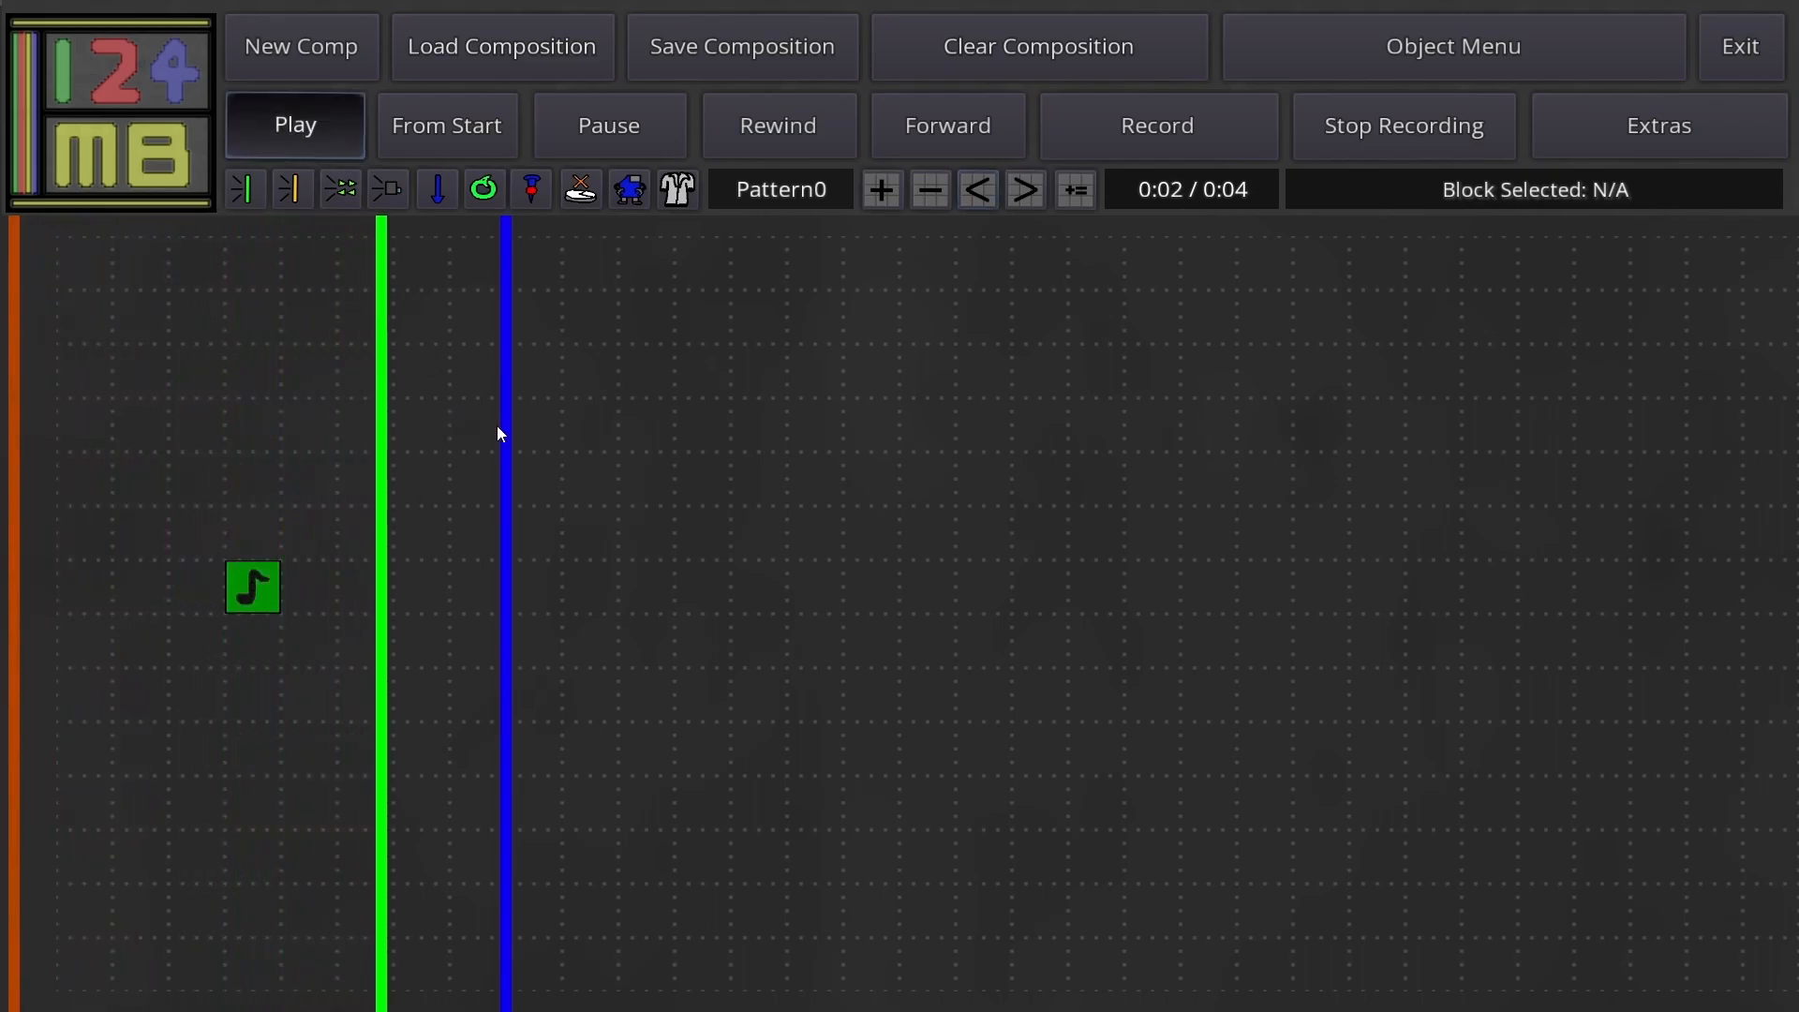
{"action": "left_click", "coordinate": [1025, 190]}
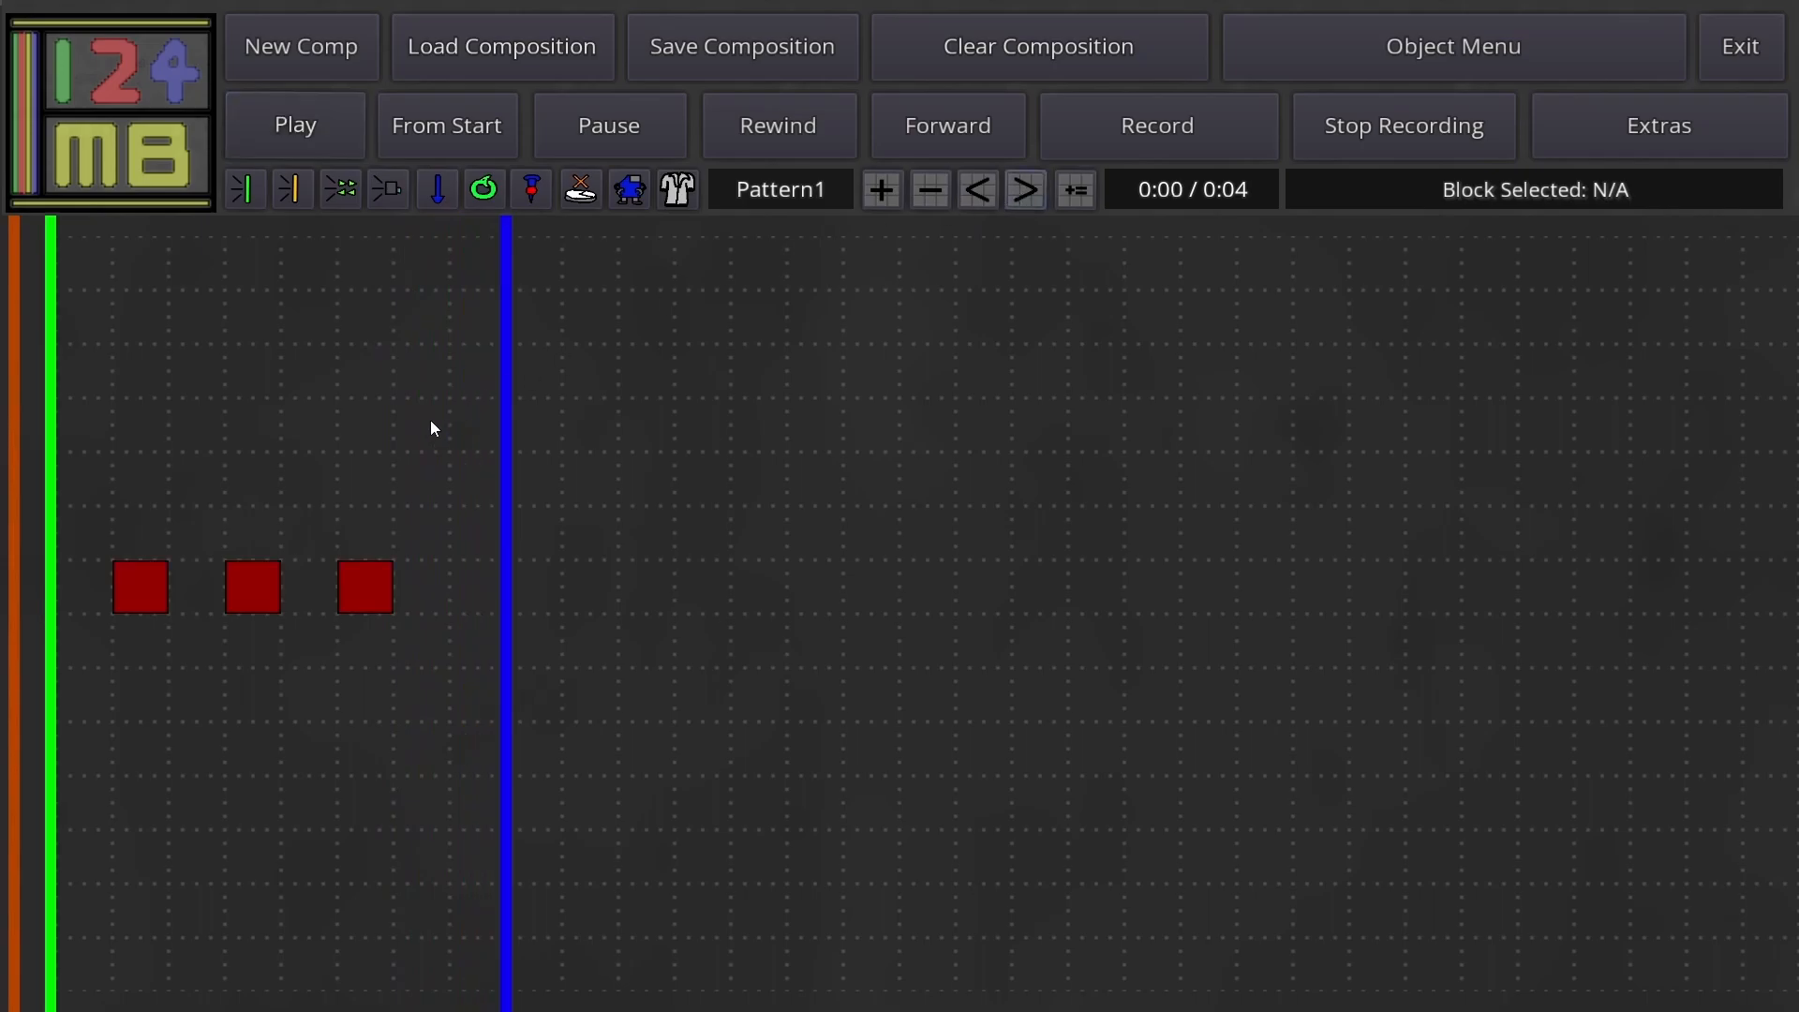
{"action": "left_click", "coordinate": [286, 124]}
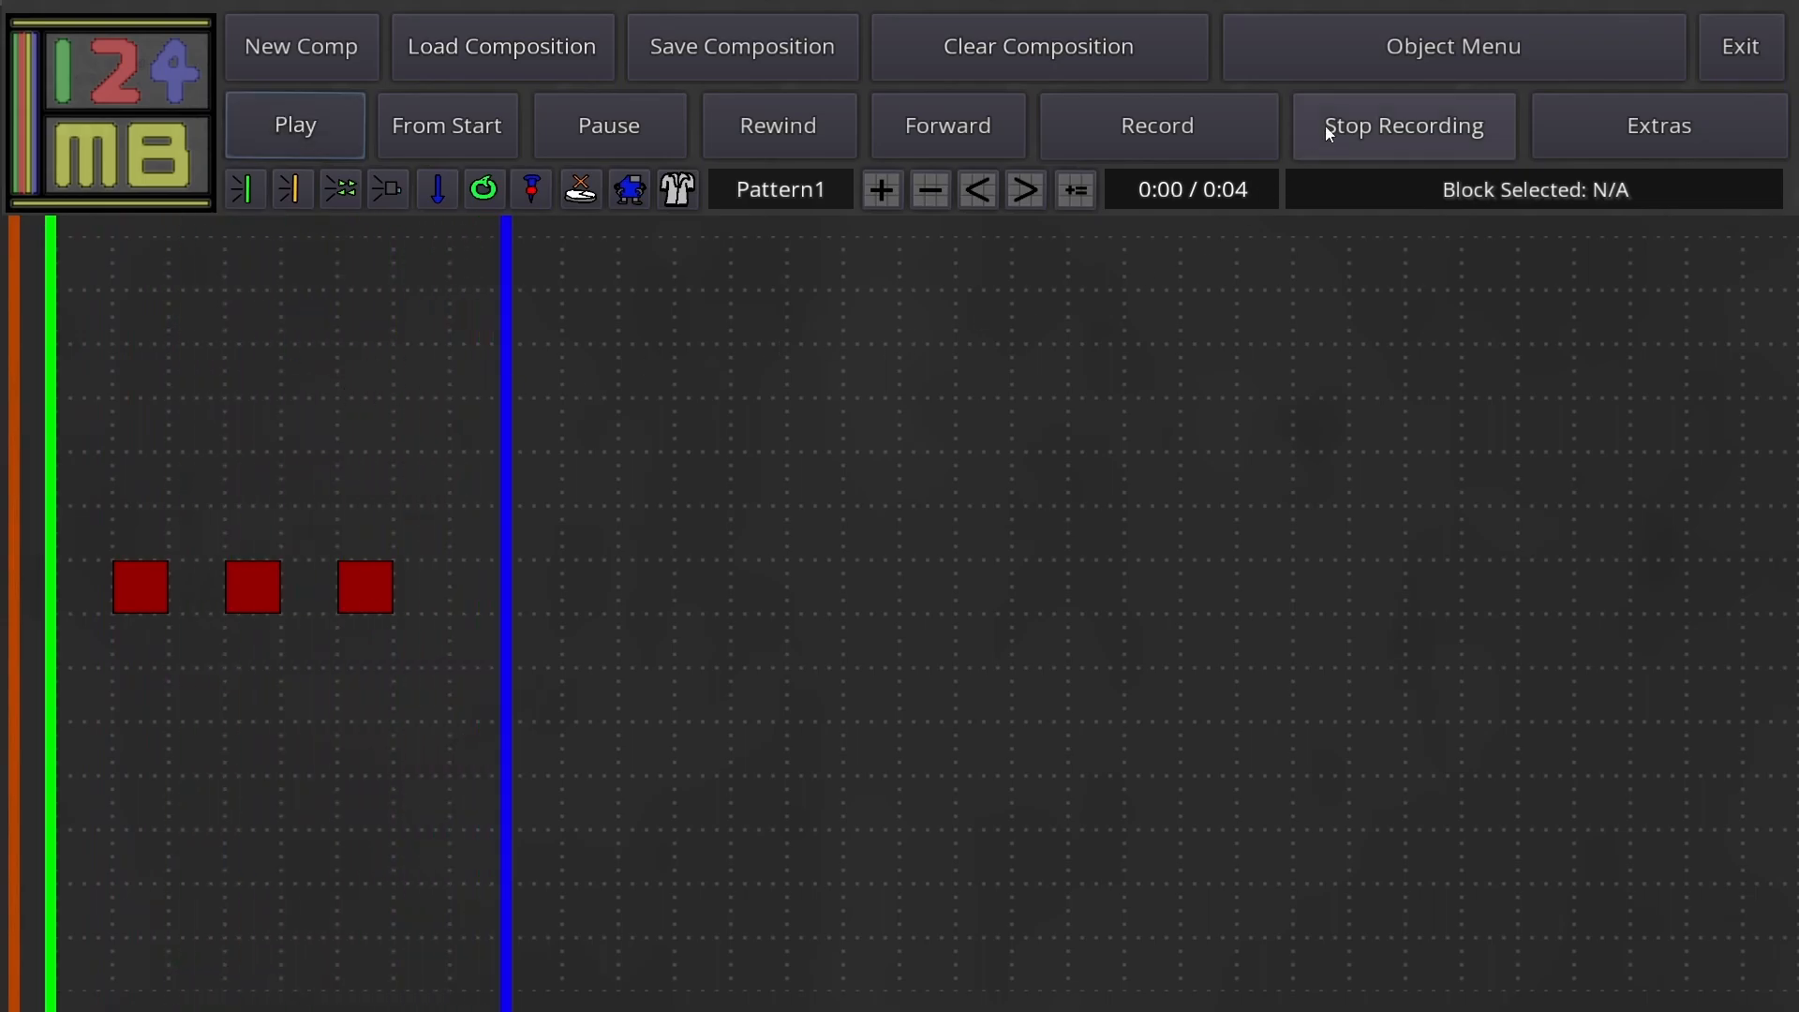
Step: Review the Sound and Blank box types in the New Box form and close it without adding a box
{"action": "left_click", "coordinate": [1461, 51]}
{"action": "left_click", "coordinate": [401, 302]}
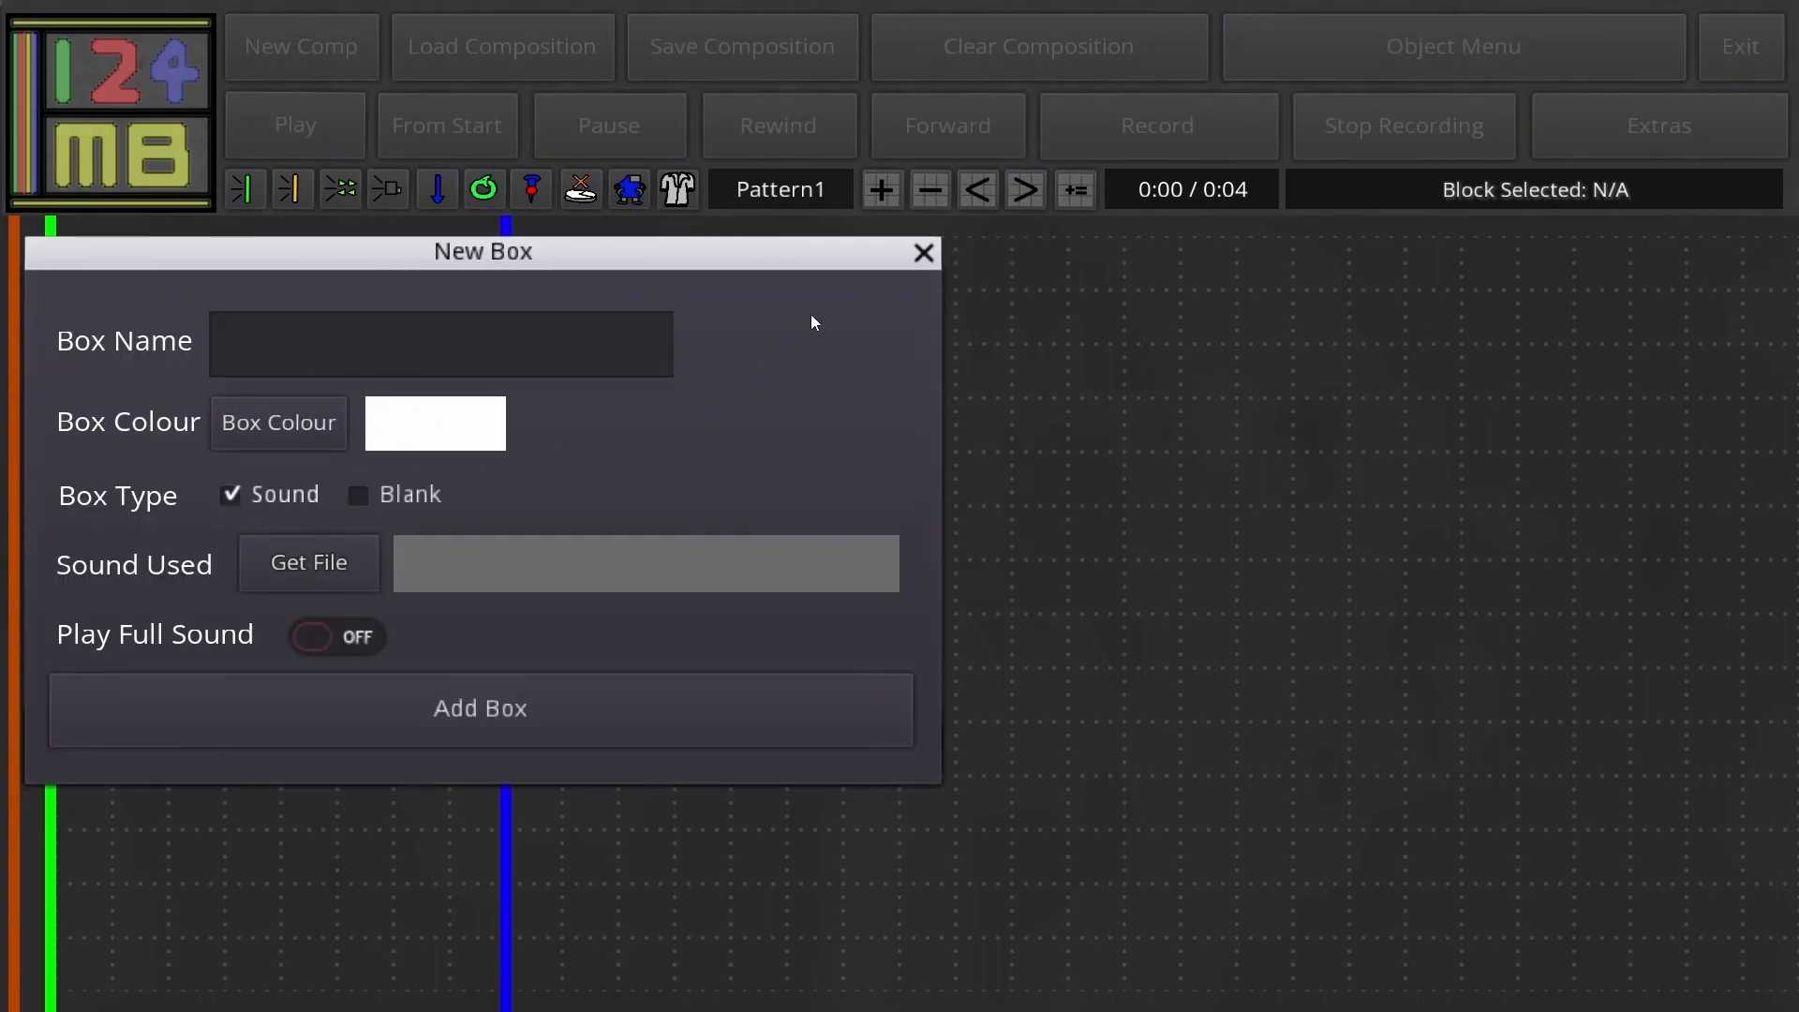
{"action": "left_click", "coordinate": [923, 254]}
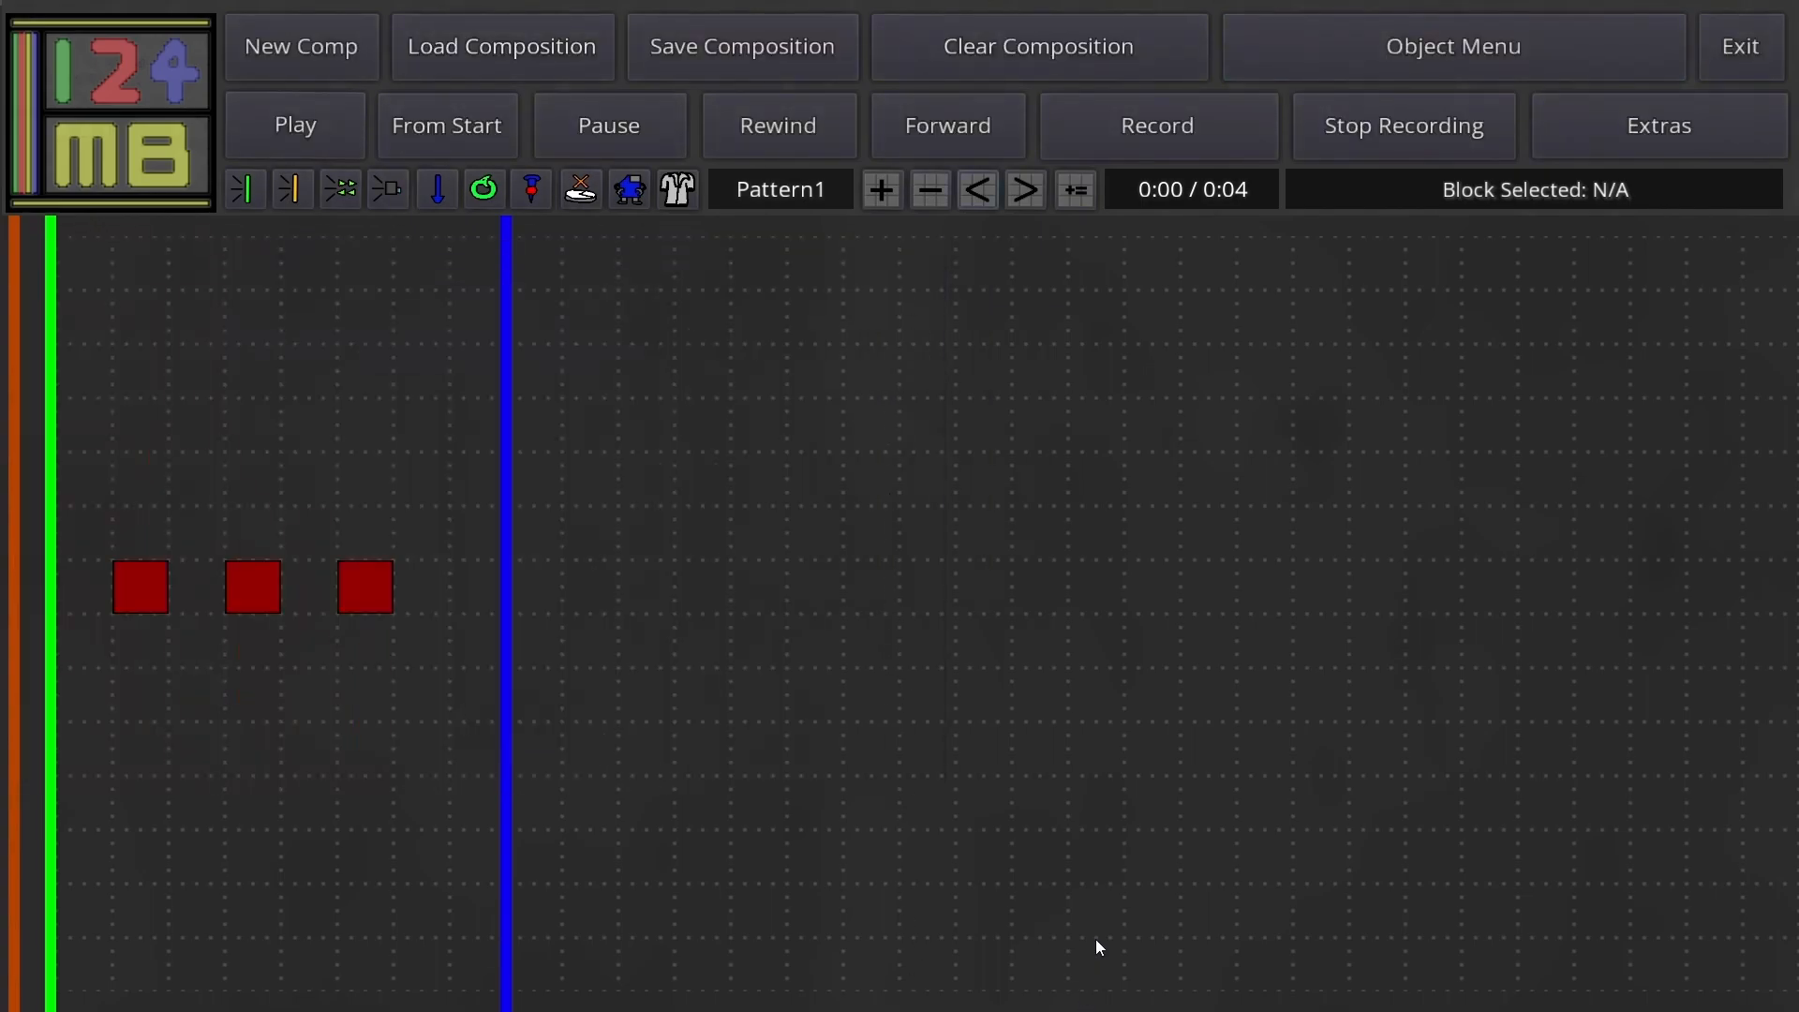
Step: Play back Pattern2, Pattern3 and Pattern4 to see their special boxes in action, and switch to Pattern5
{"action": "left_click", "coordinate": [1026, 191]}
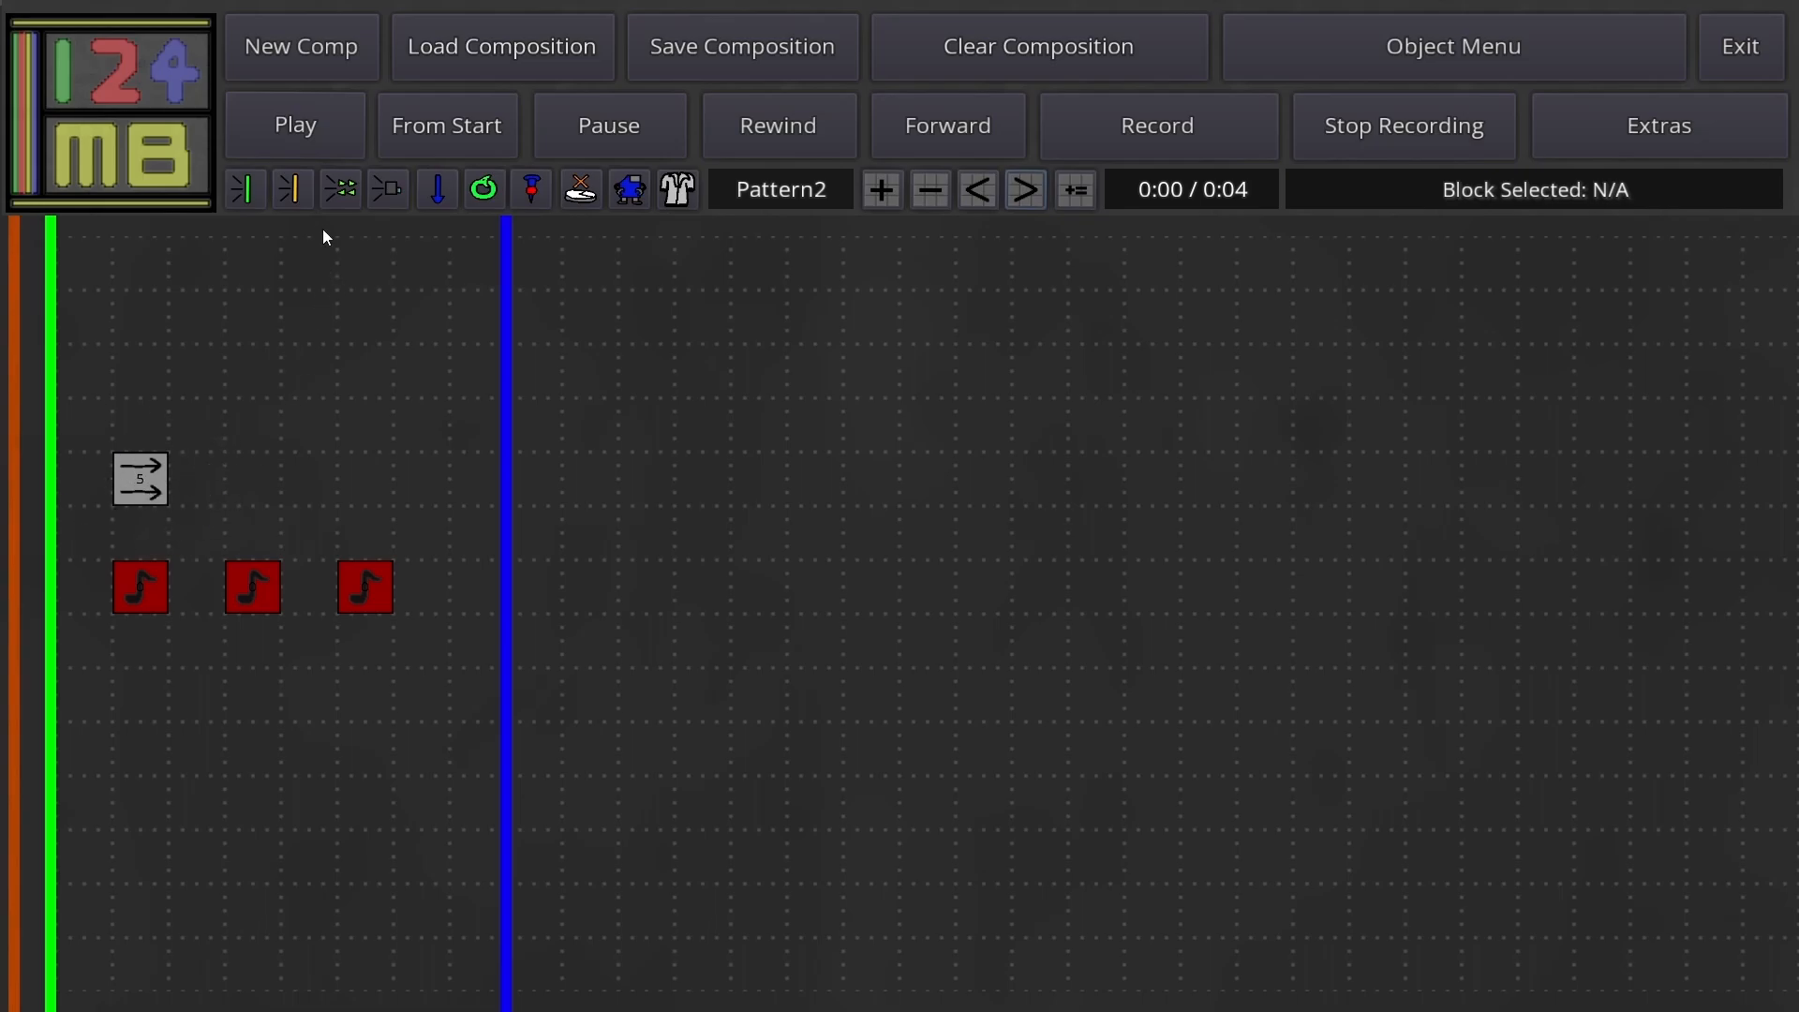
{"action": "left_click", "coordinate": [343, 123]}
{"action": "left_click", "coordinate": [1028, 189]}
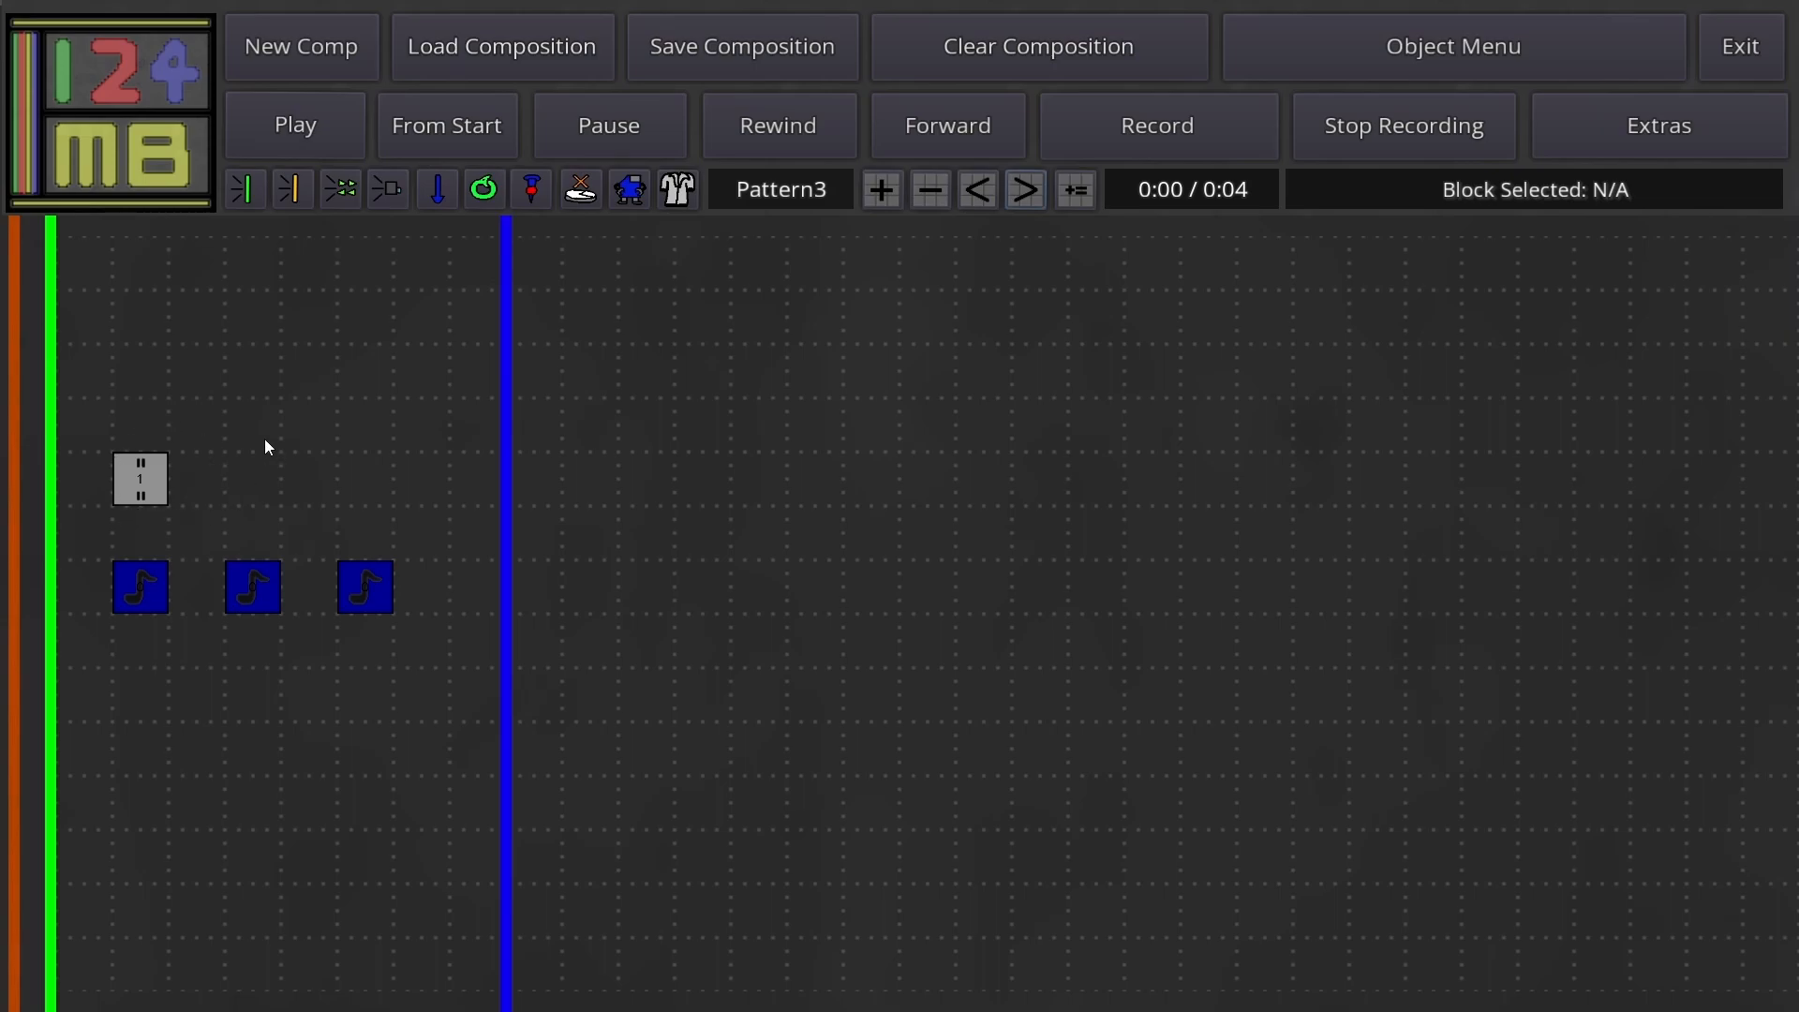
{"action": "left_click", "coordinate": [329, 124]}
{"action": "left_click", "coordinate": [1026, 190]}
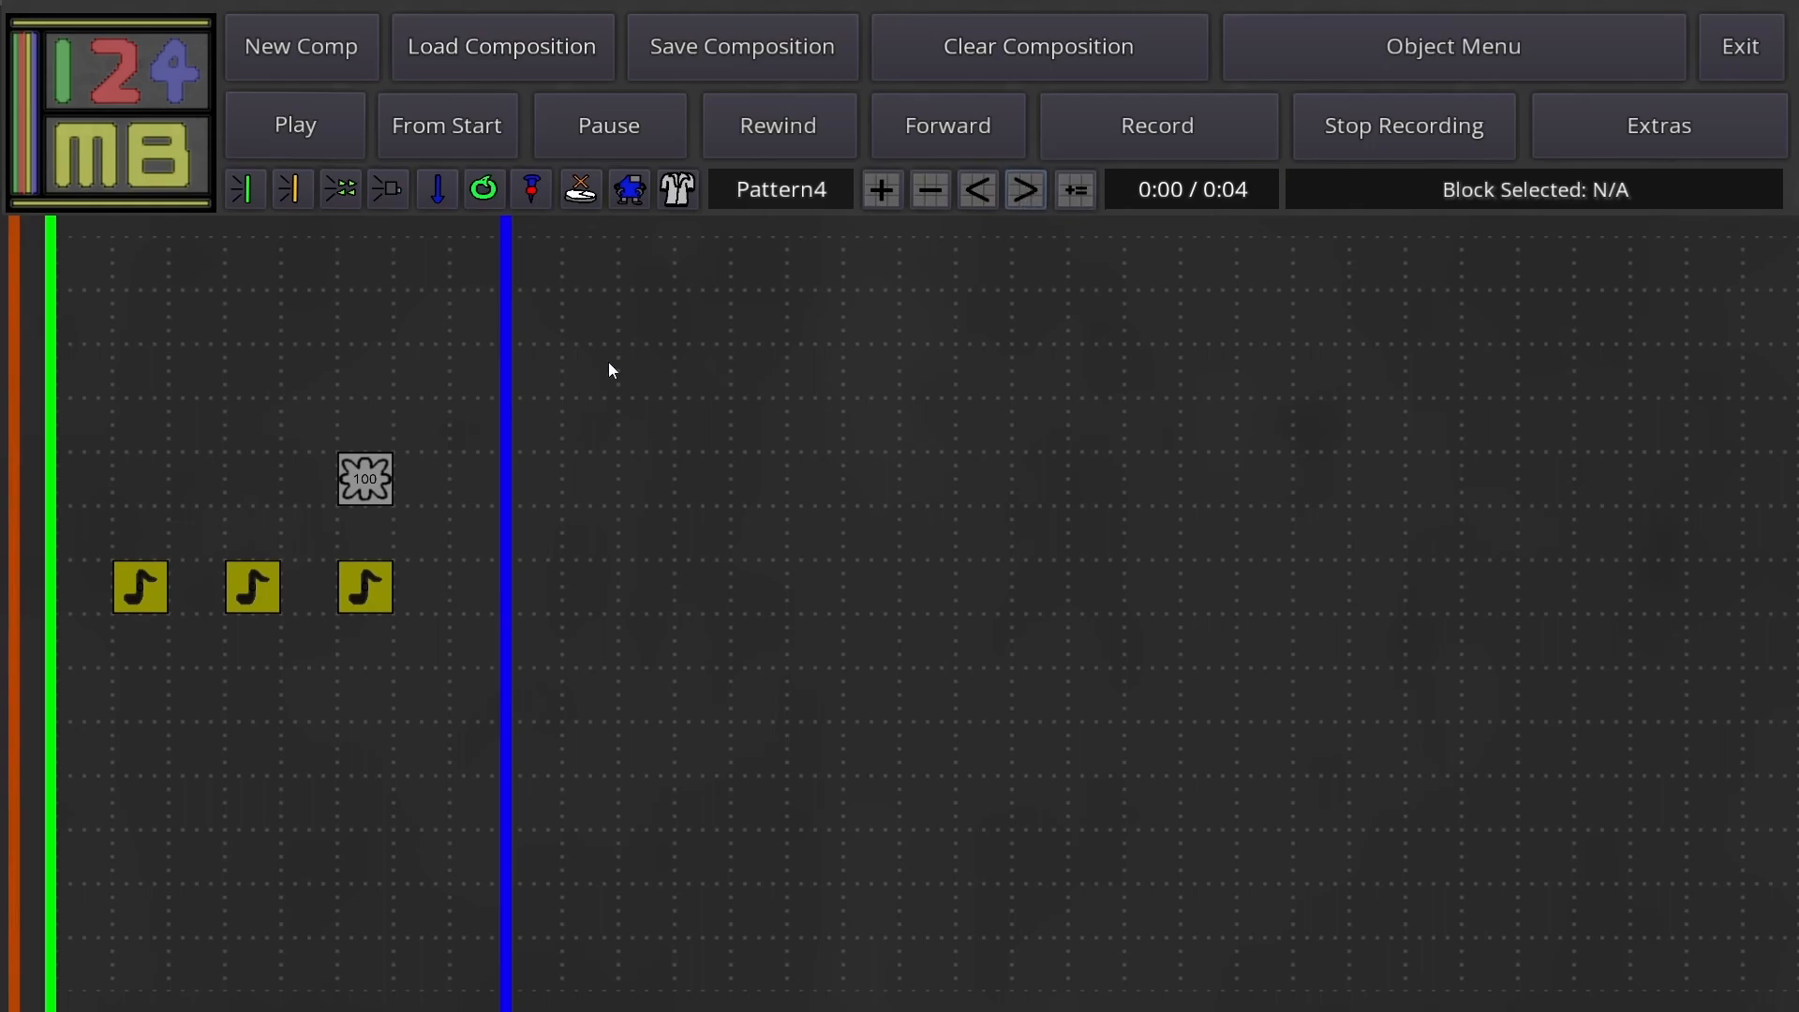
{"action": "left_click", "coordinate": [299, 122]}
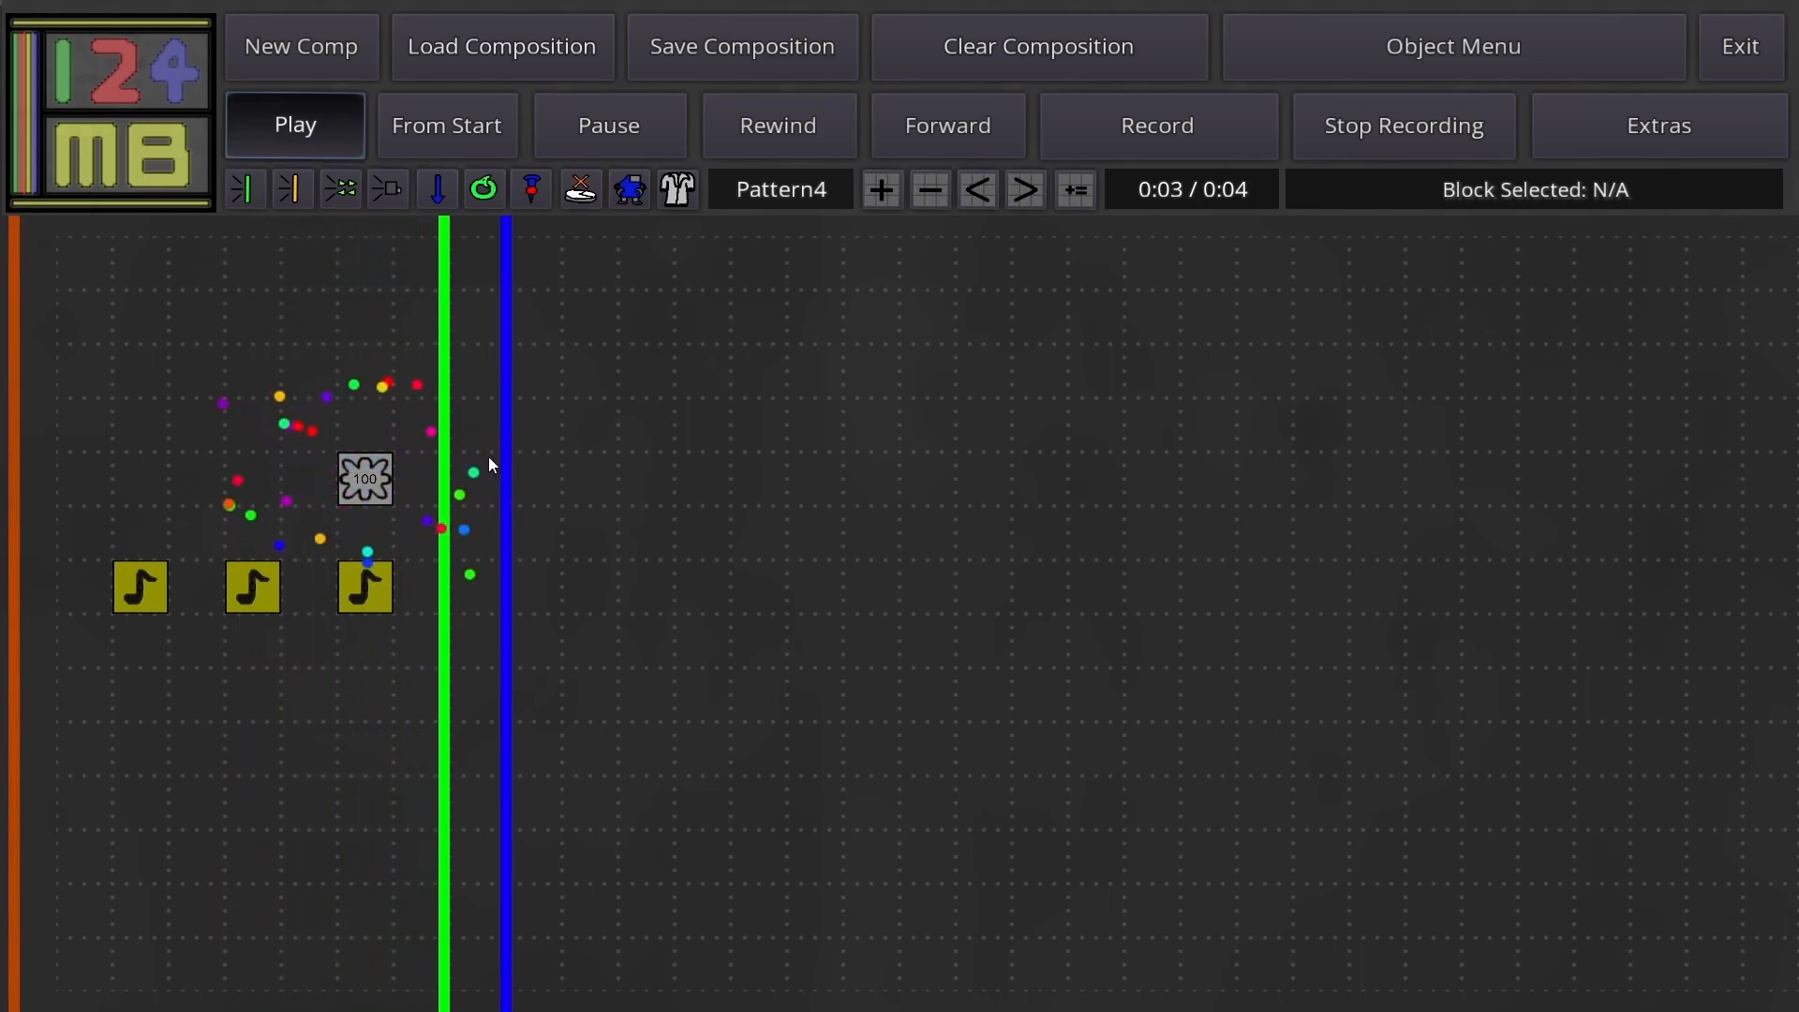
{"action": "left_click", "coordinate": [1026, 192]}
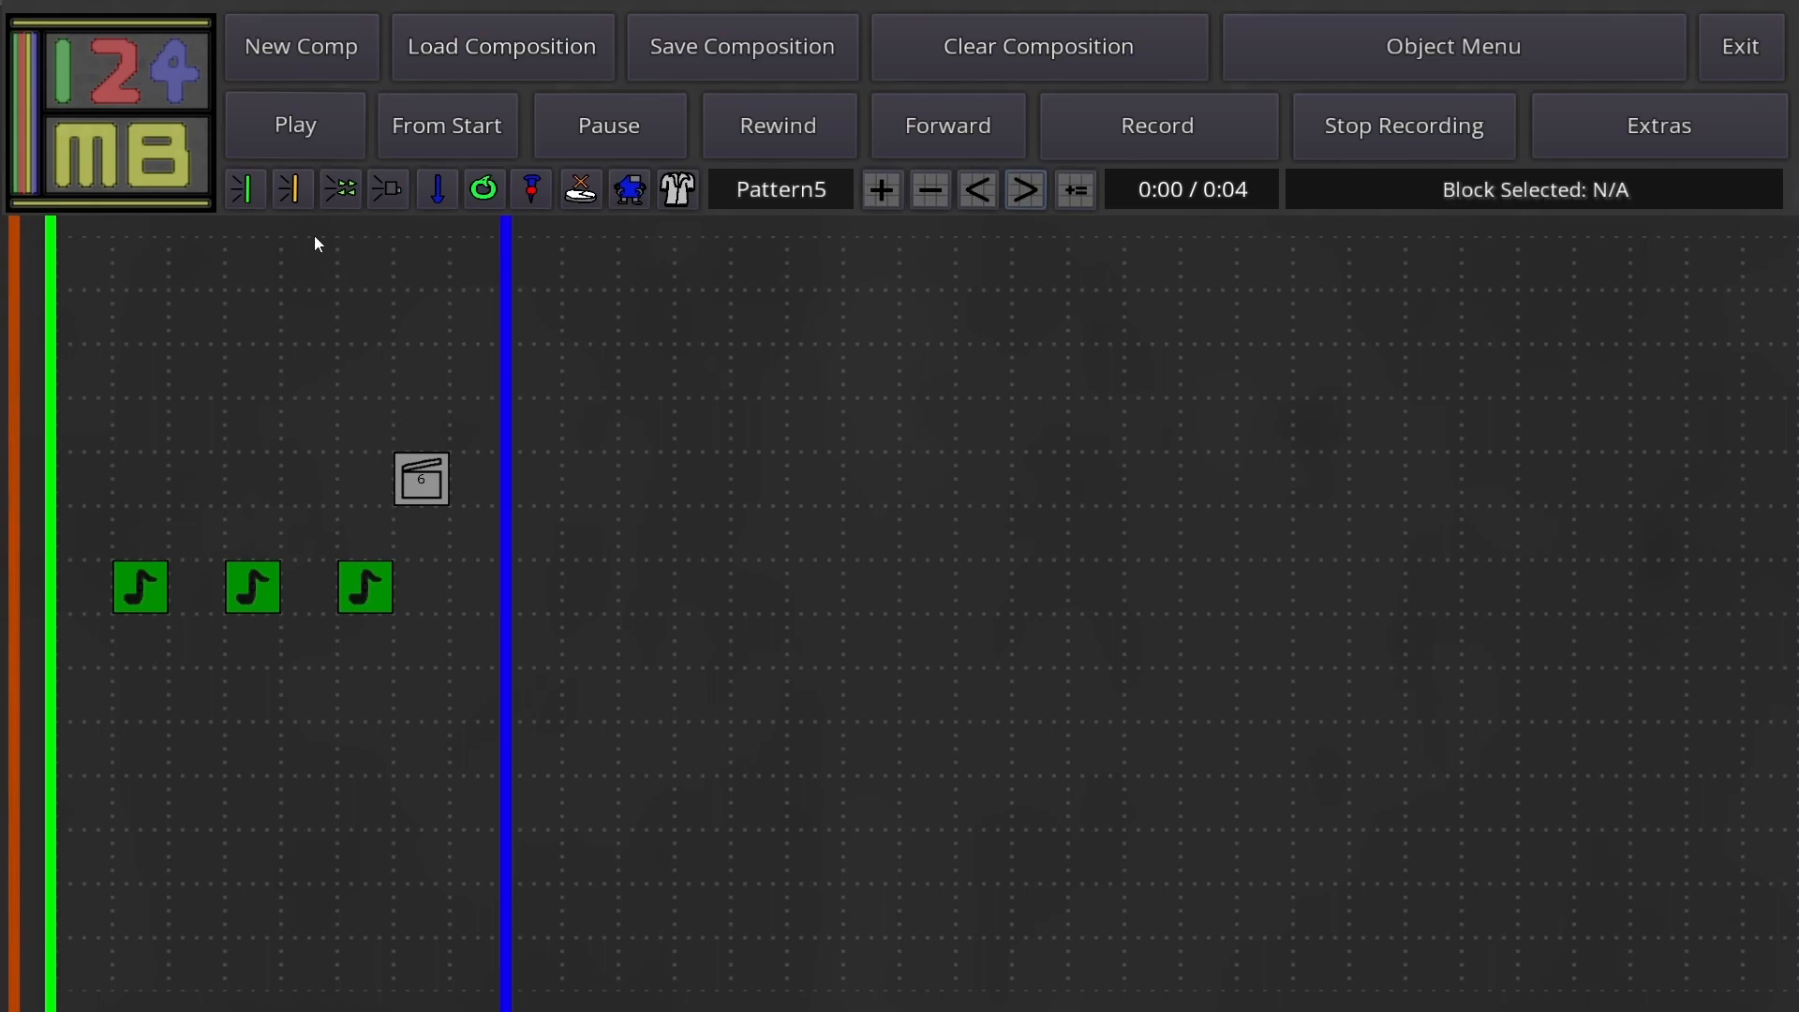
Step: Play back Pattern5, Pattern6, Pattern7 and Pattern8 one after another, and switch to Pattern9
{"action": "left_click", "coordinate": [283, 125]}
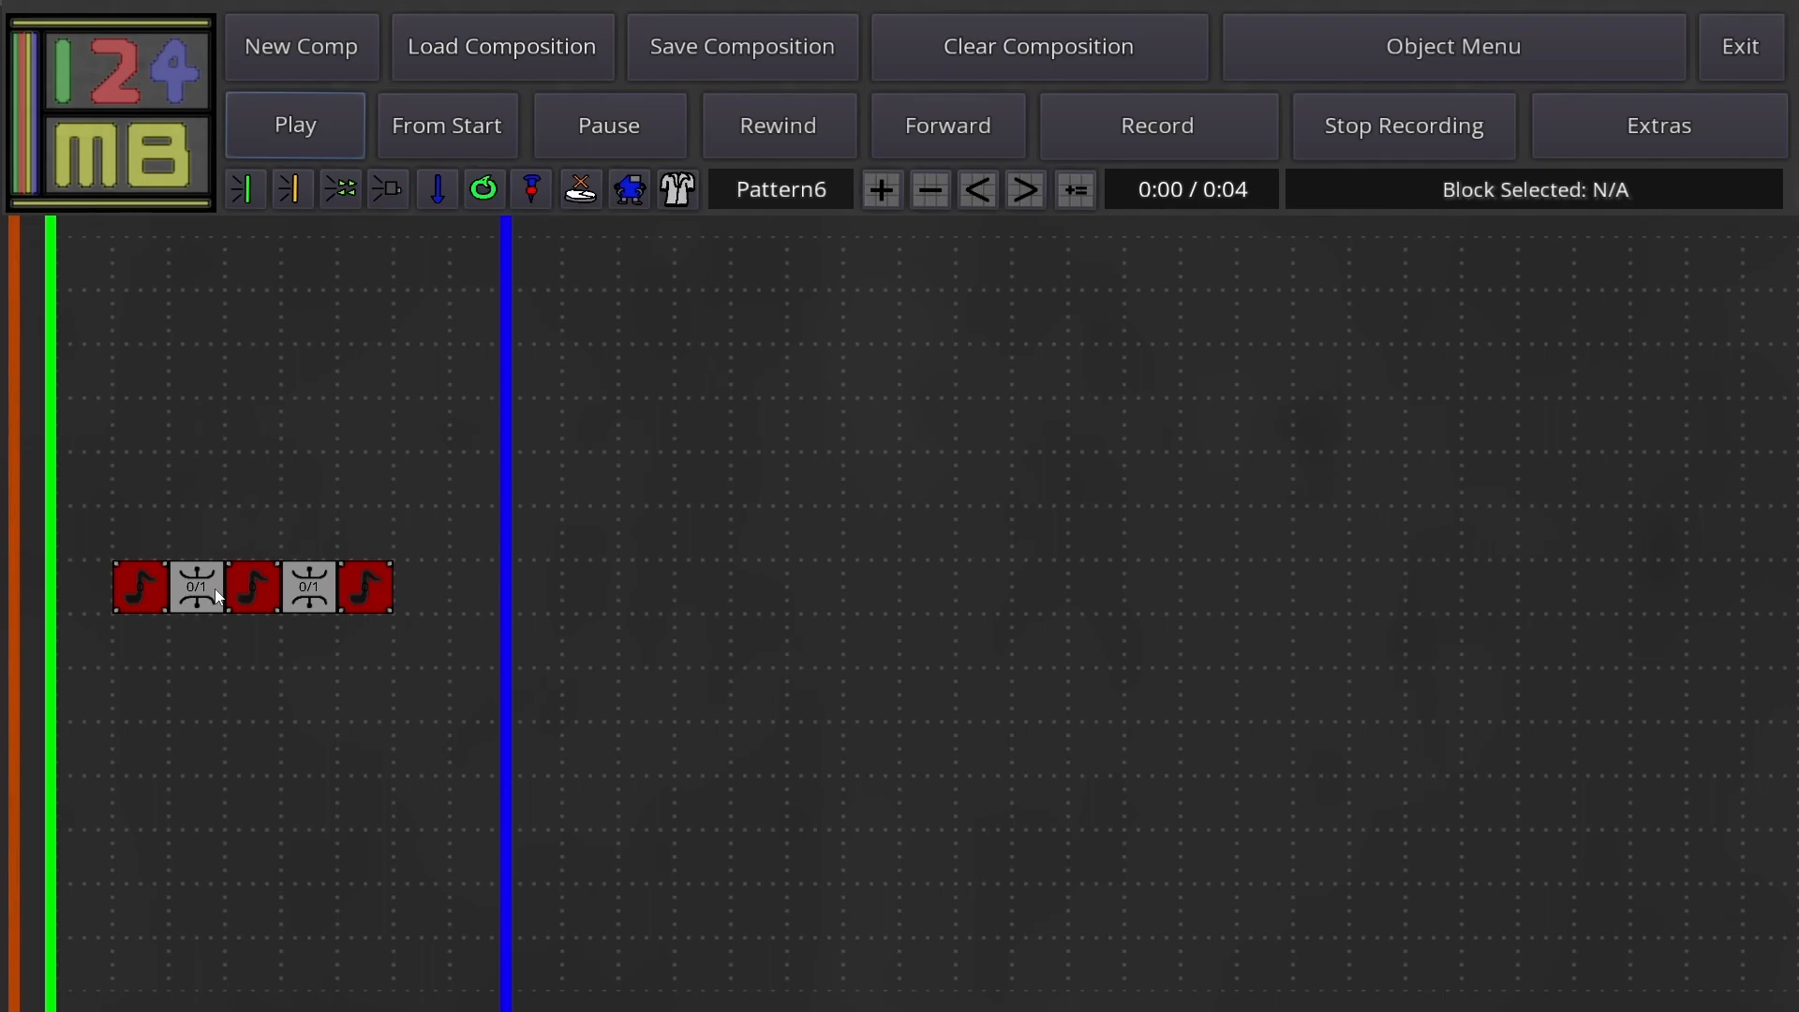
{"action": "left_click", "coordinate": [319, 120]}
{"action": "left_click", "coordinate": [1035, 185]}
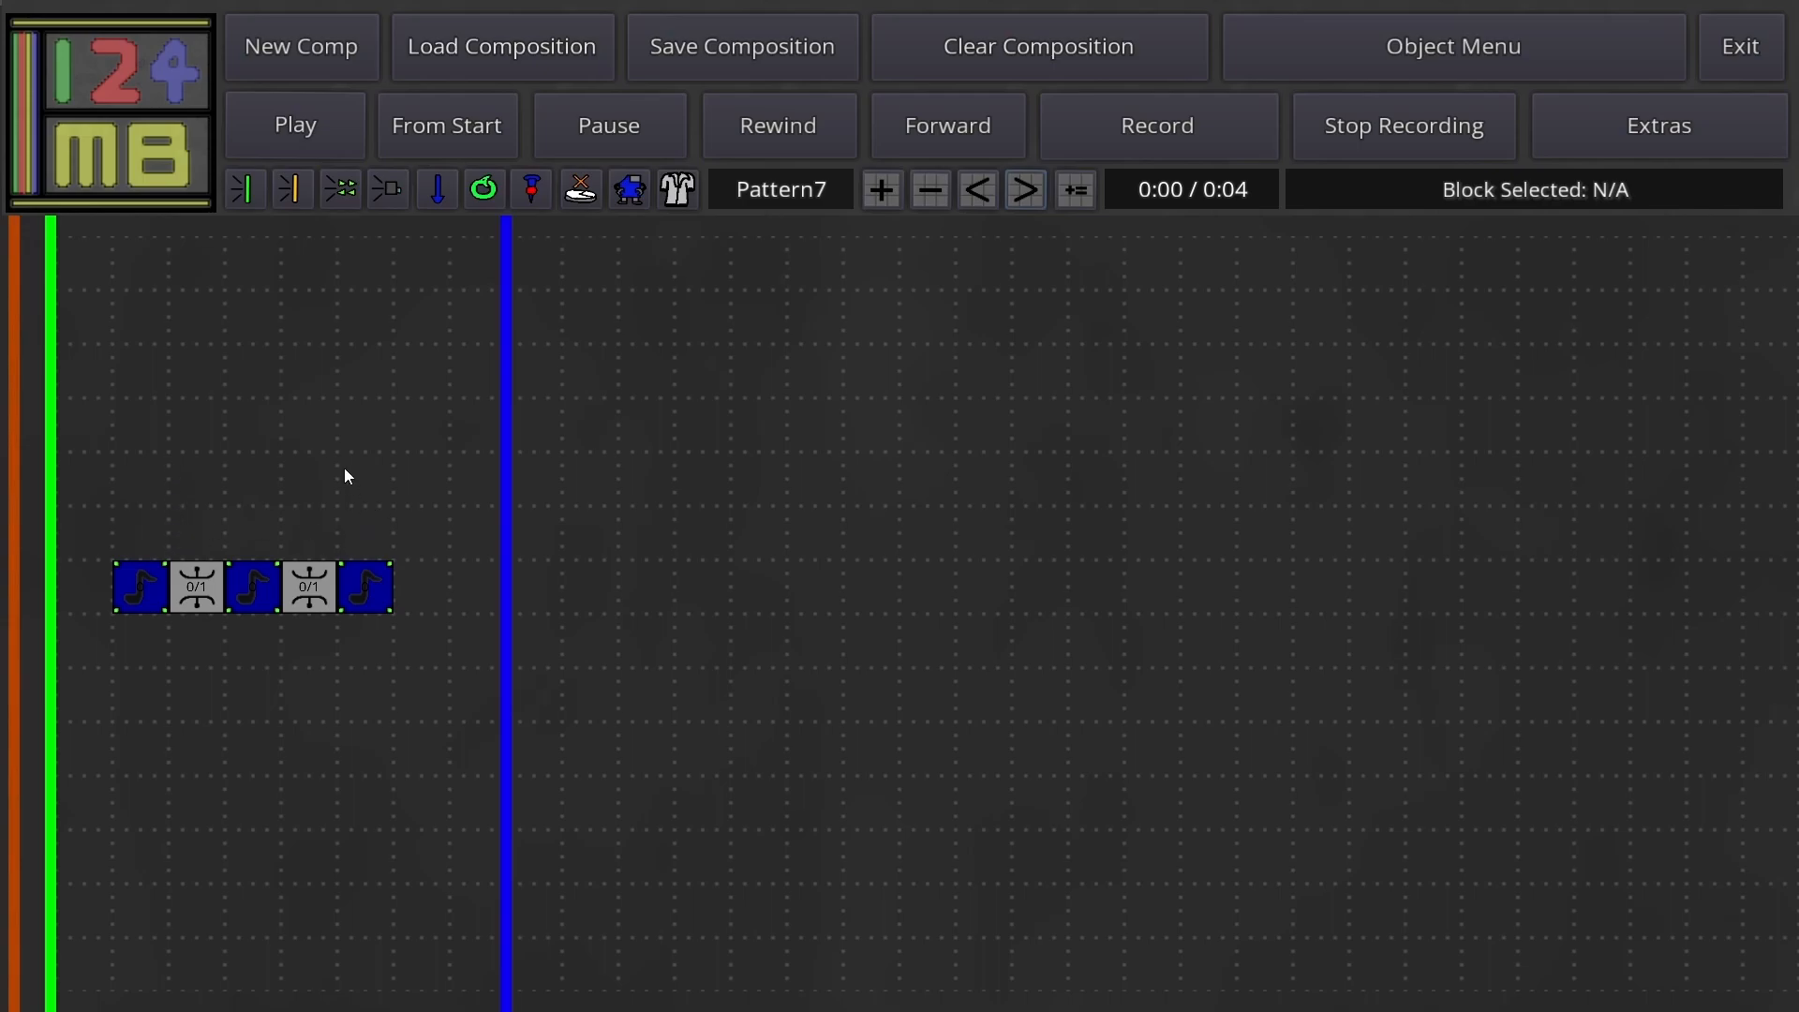
{"action": "left_click", "coordinate": [306, 118]}
{"action": "left_click", "coordinate": [1026, 192]}
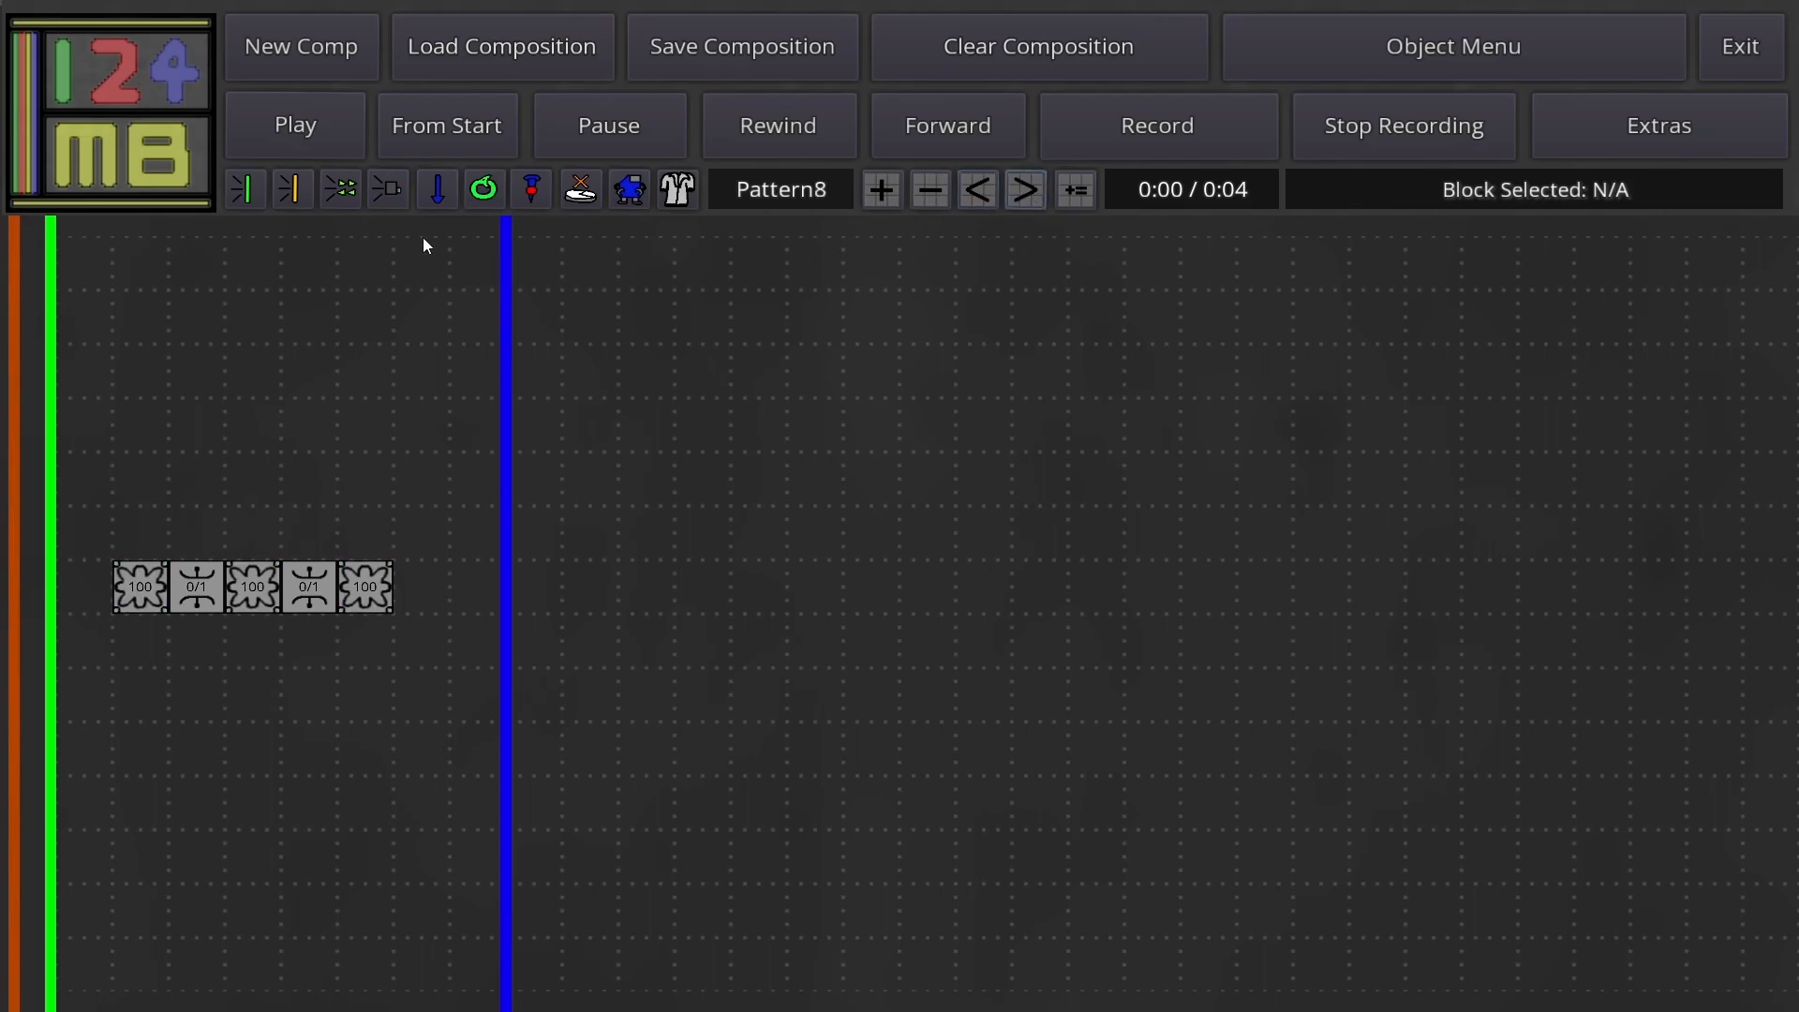
{"action": "left_click", "coordinate": [266, 125]}
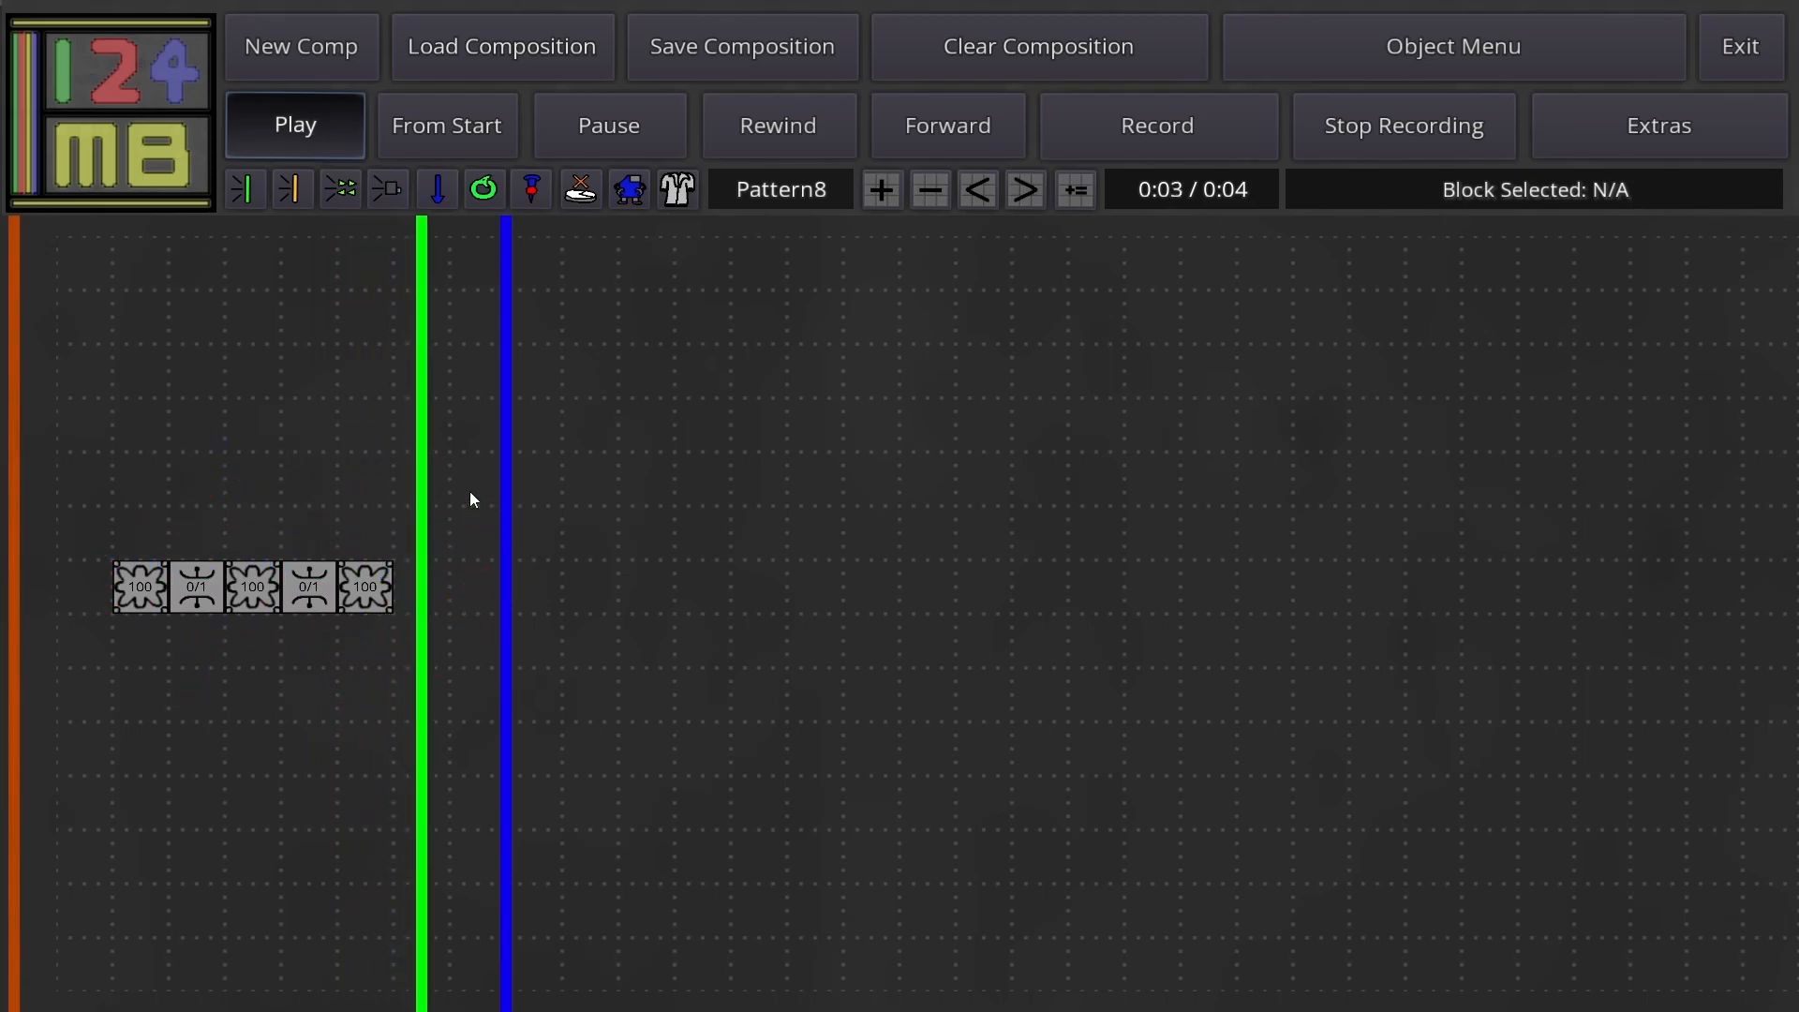
{"action": "left_click", "coordinate": [1023, 191]}
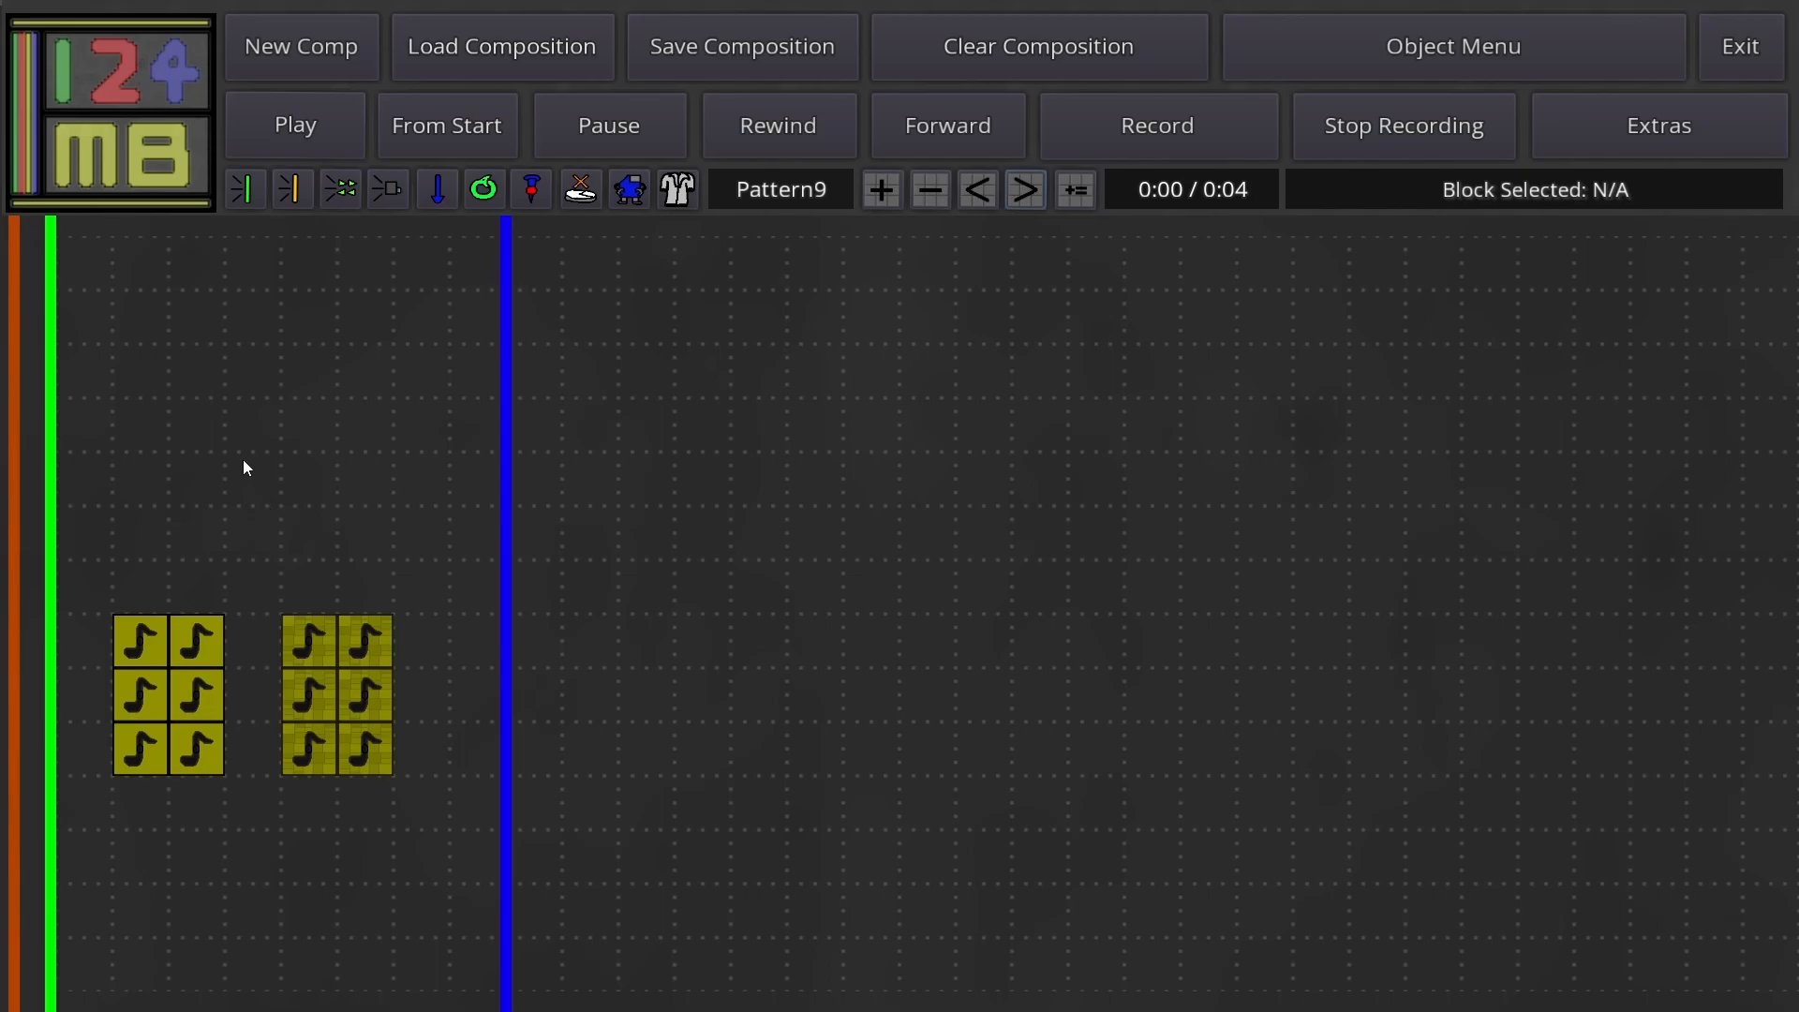
Step: Choose the anvil doodad, drop one onto each stack of yellow note boxes in Pattern9, and clear the doodad selection
{"action": "left_click", "coordinate": [1342, 85]}
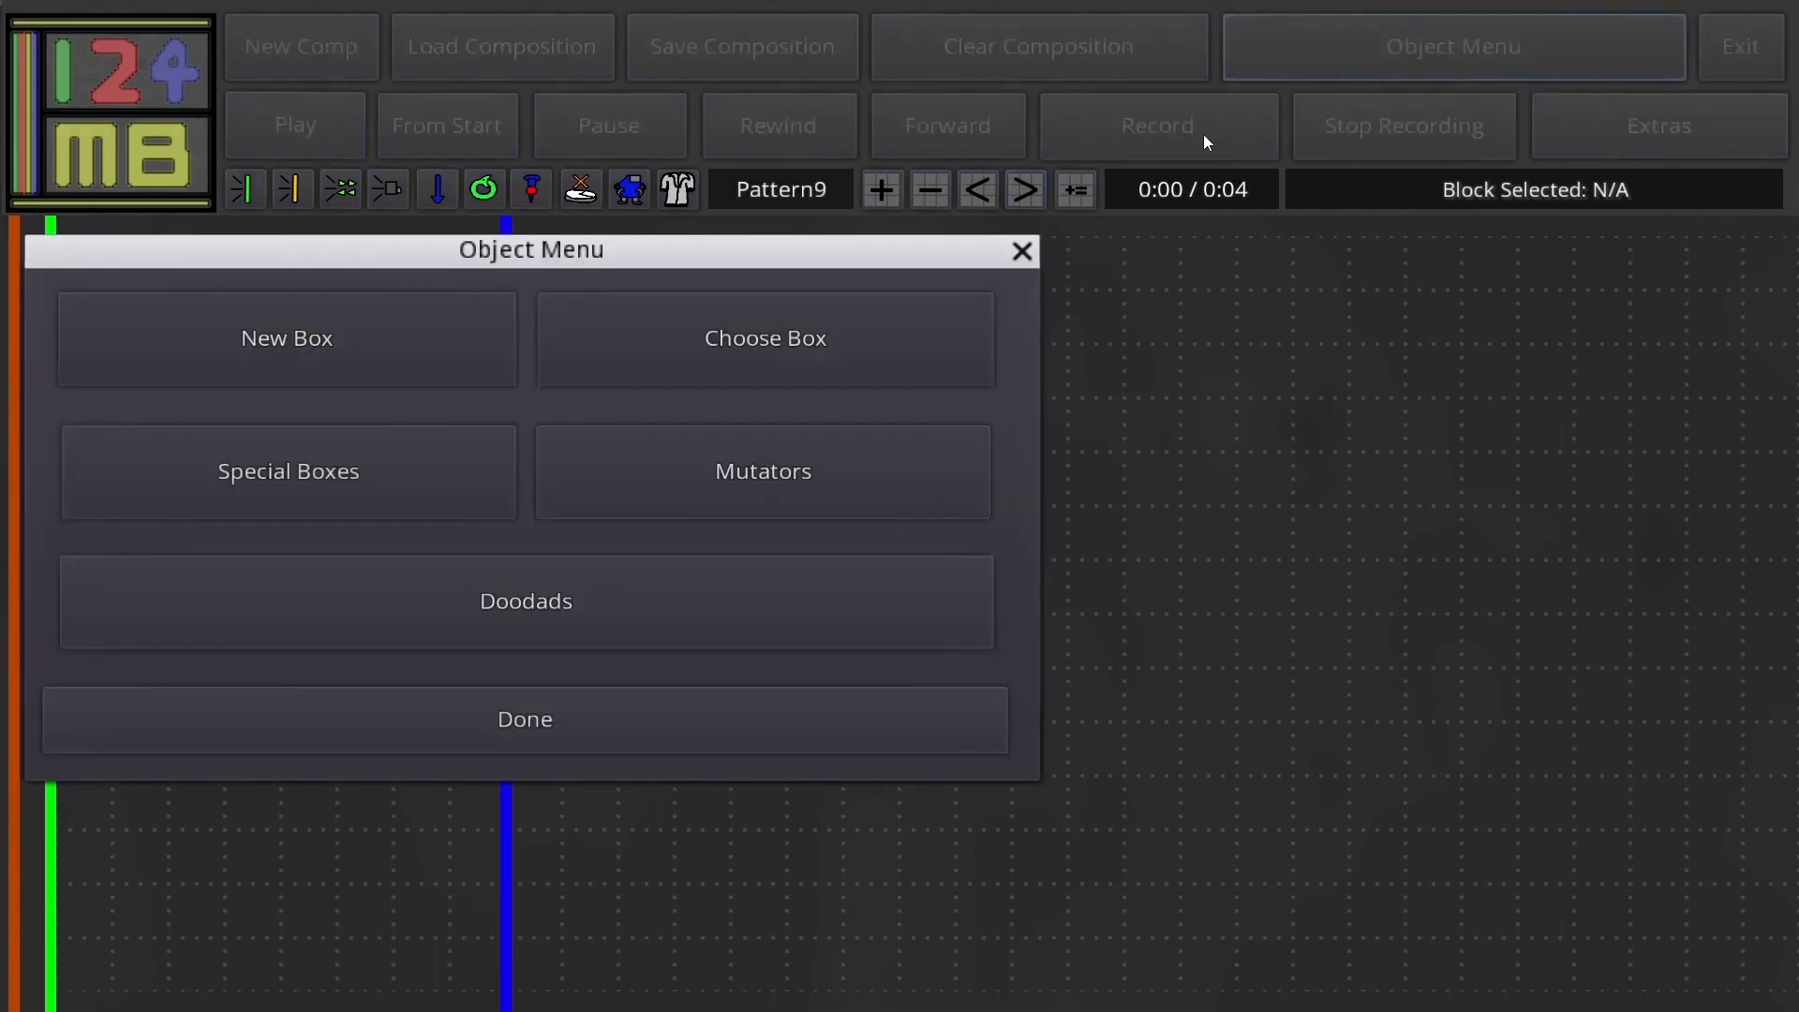
{"action": "left_click", "coordinate": [616, 591]}
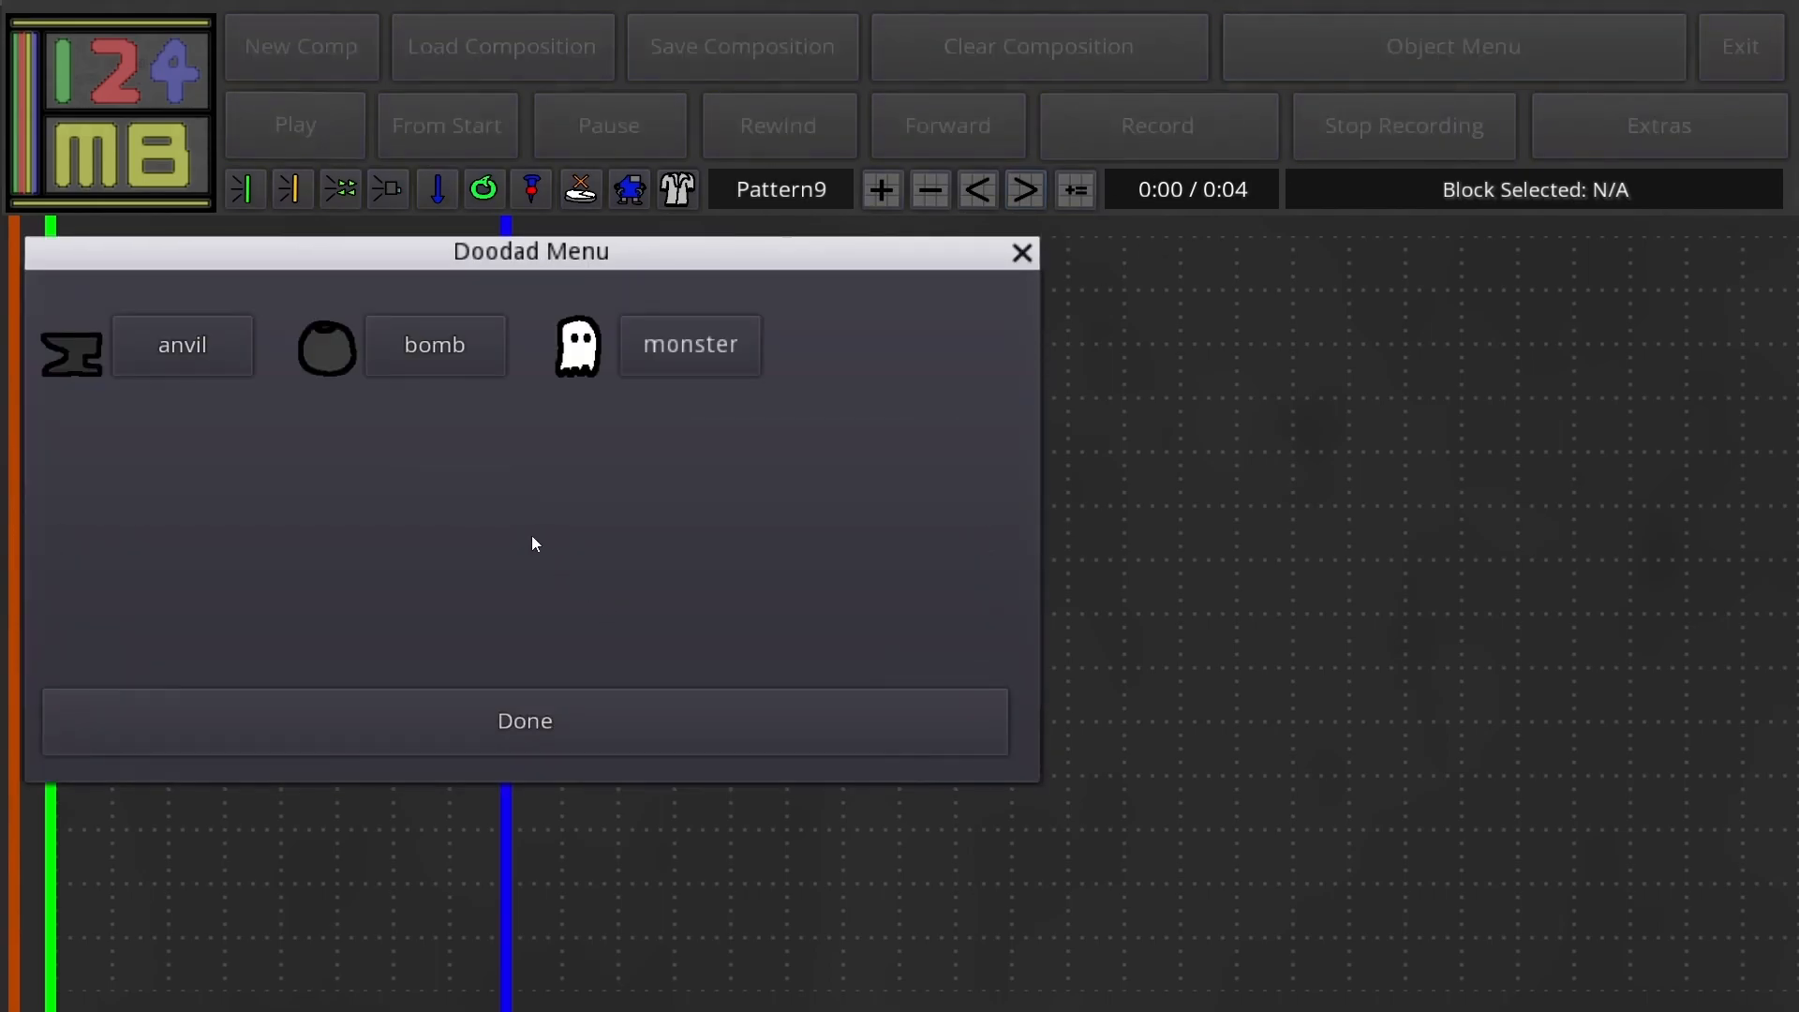
{"action": "left_click", "coordinate": [204, 343]}
{"action": "left_click", "coordinate": [533, 698]}
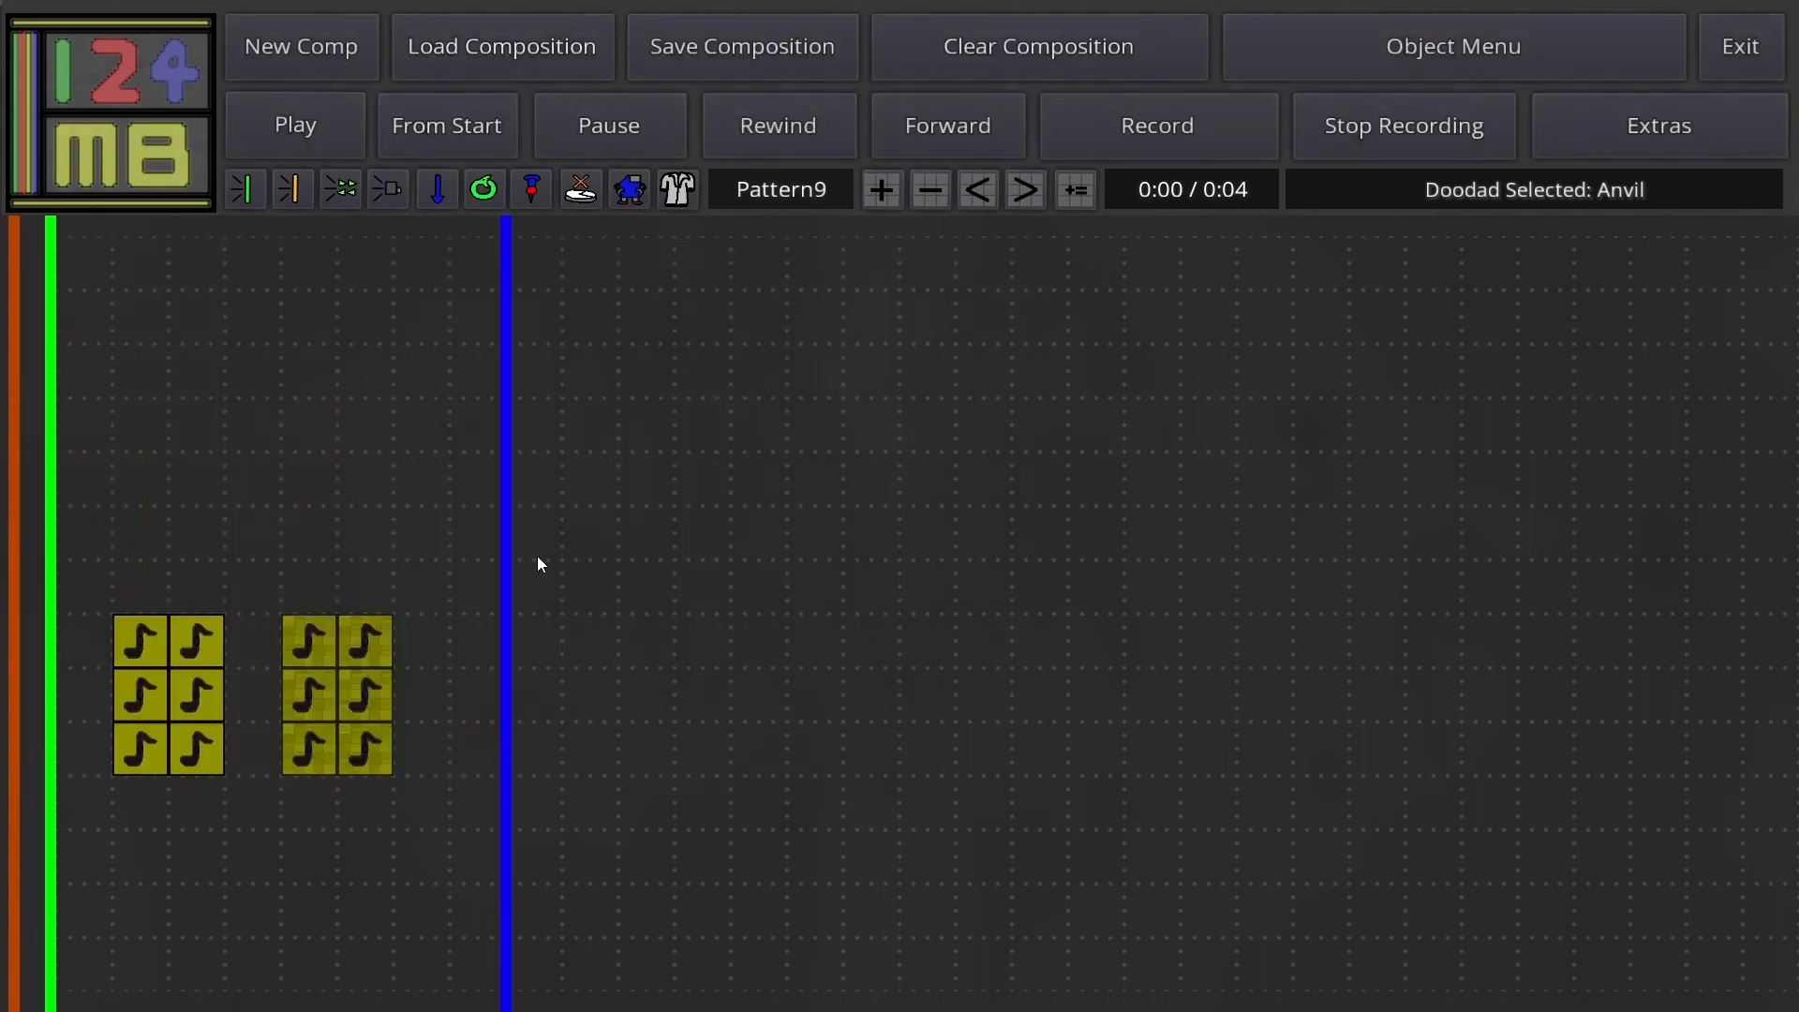
{"action": "left_click", "coordinate": [167, 280]}
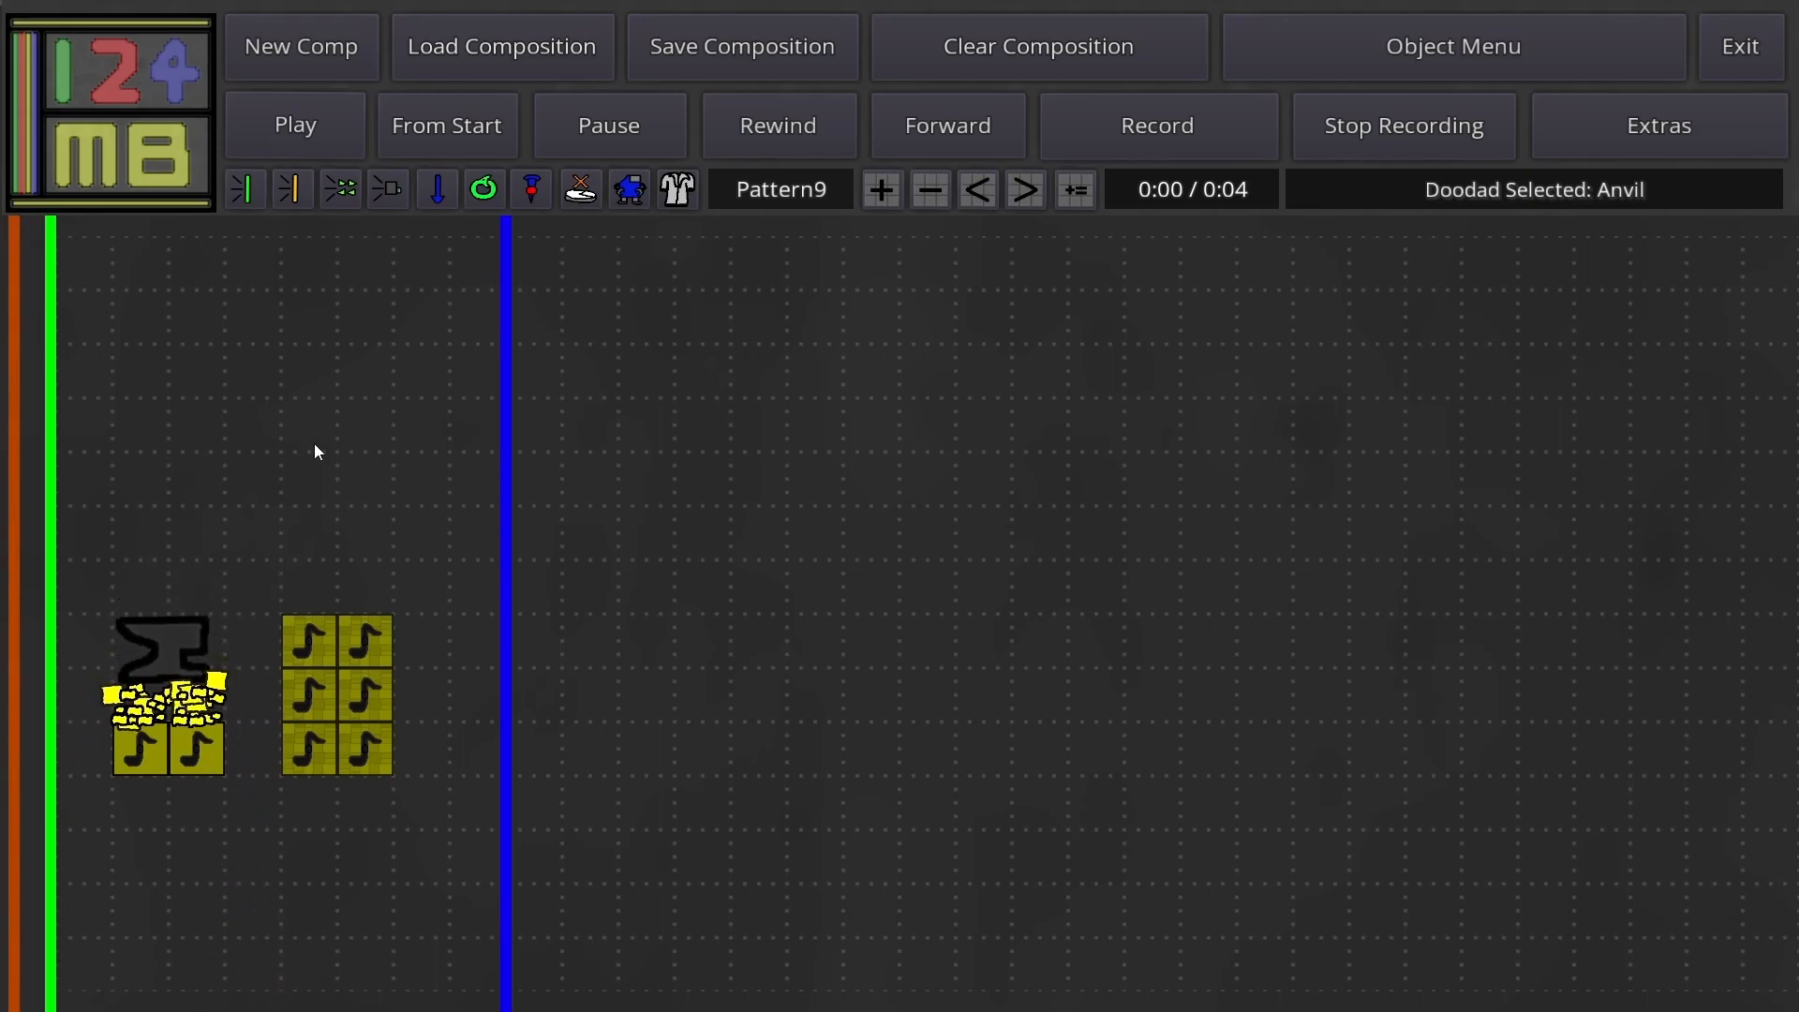
{"action": "left_click", "coordinate": [352, 287]}
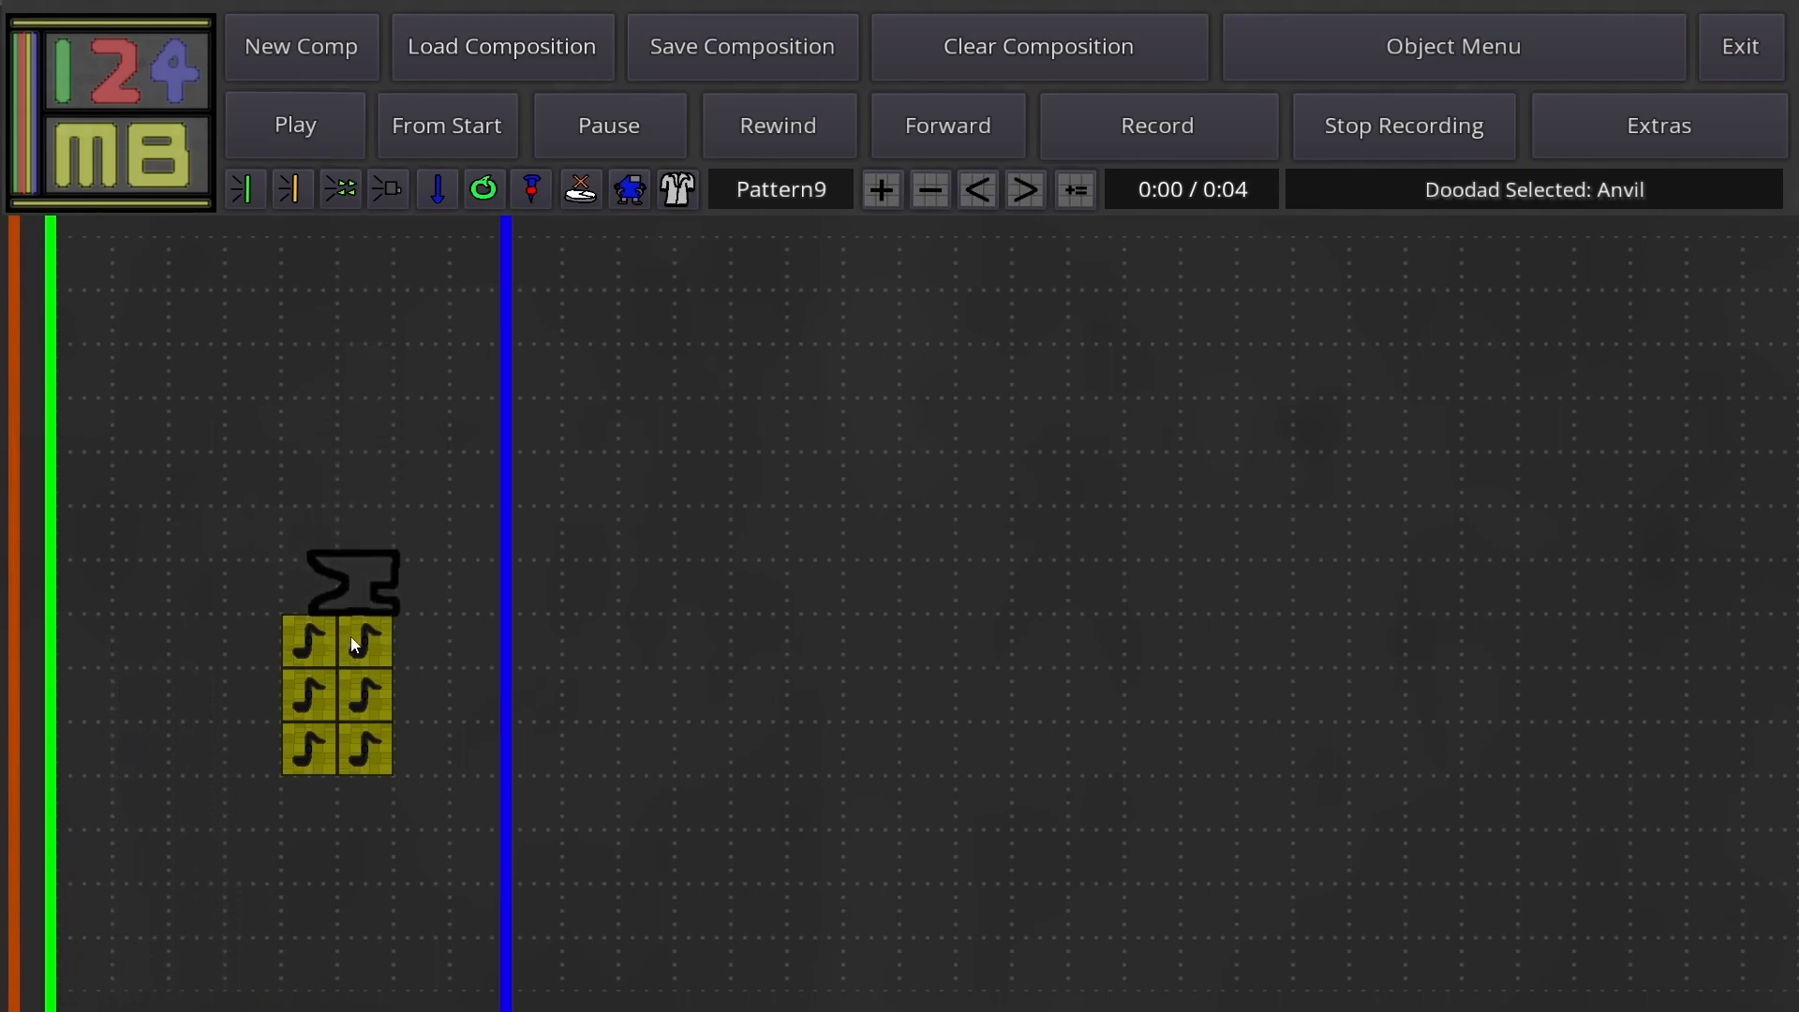
{"action": "key", "text": "Escape"}
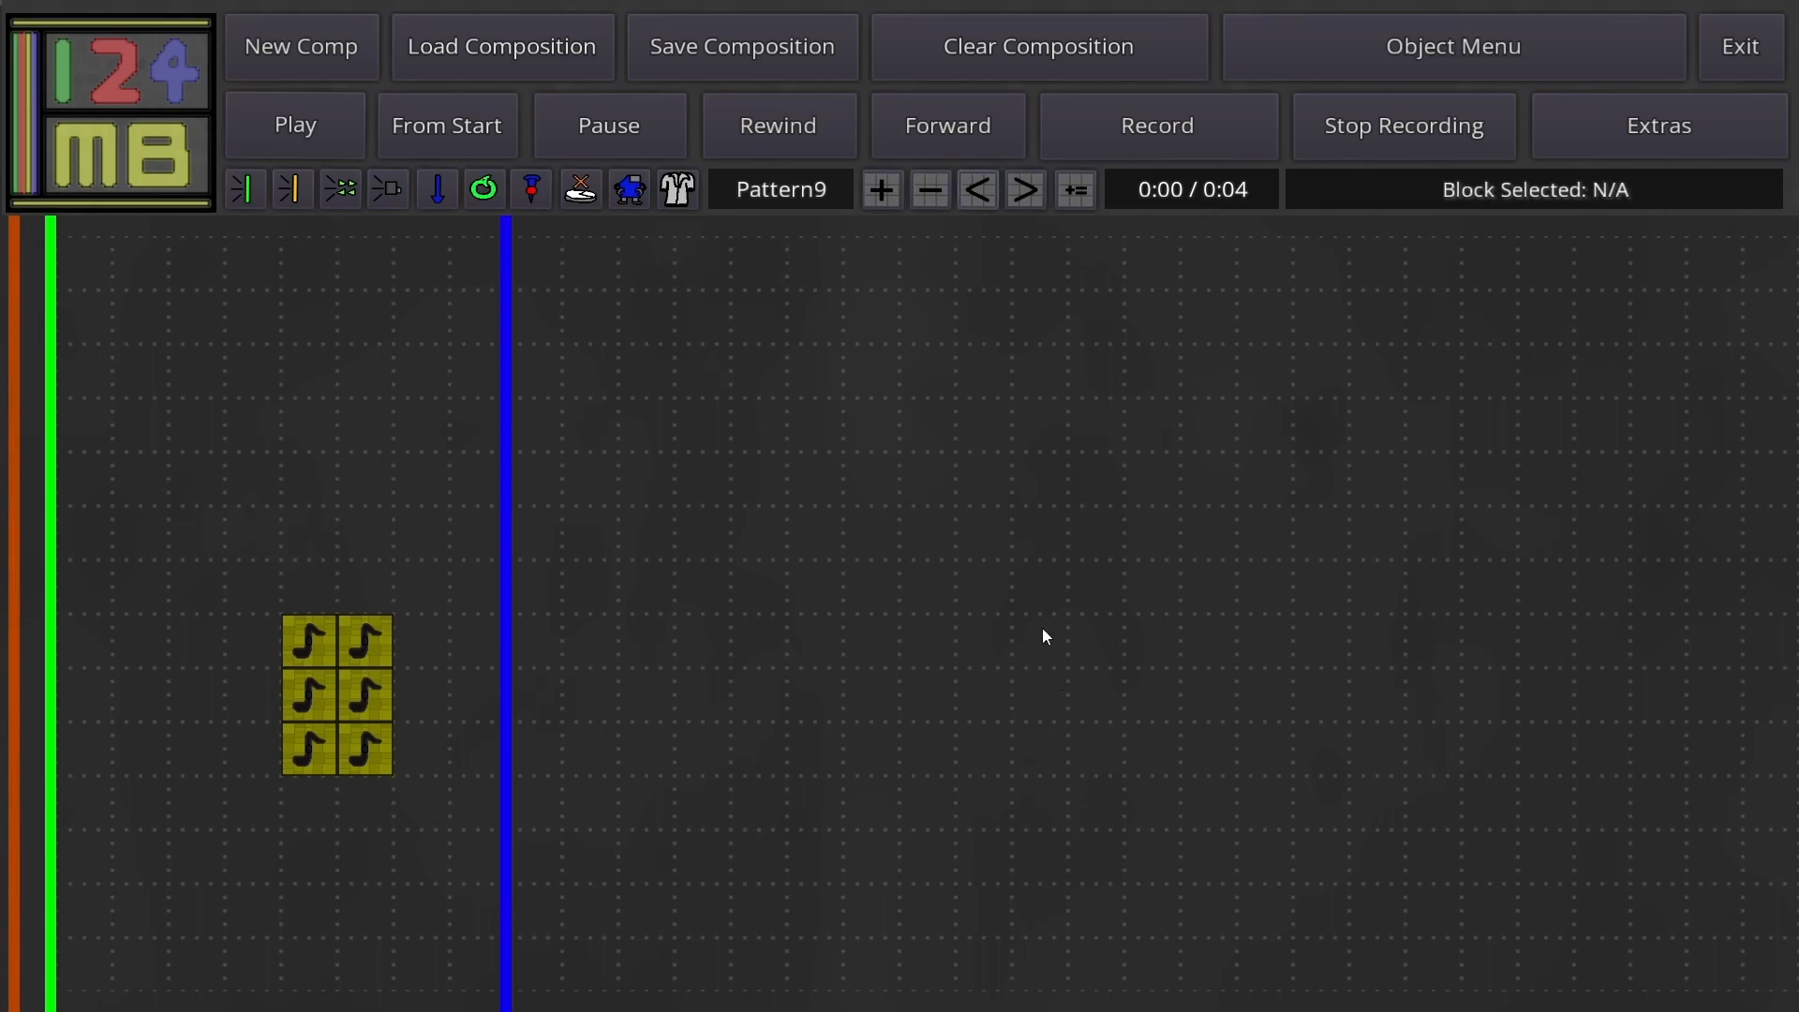
Step: Switch to Pattern10, turn on looping, record the playback through to Pattern12, and stop and return to the start
{"action": "left_click", "coordinate": [1028, 200]}
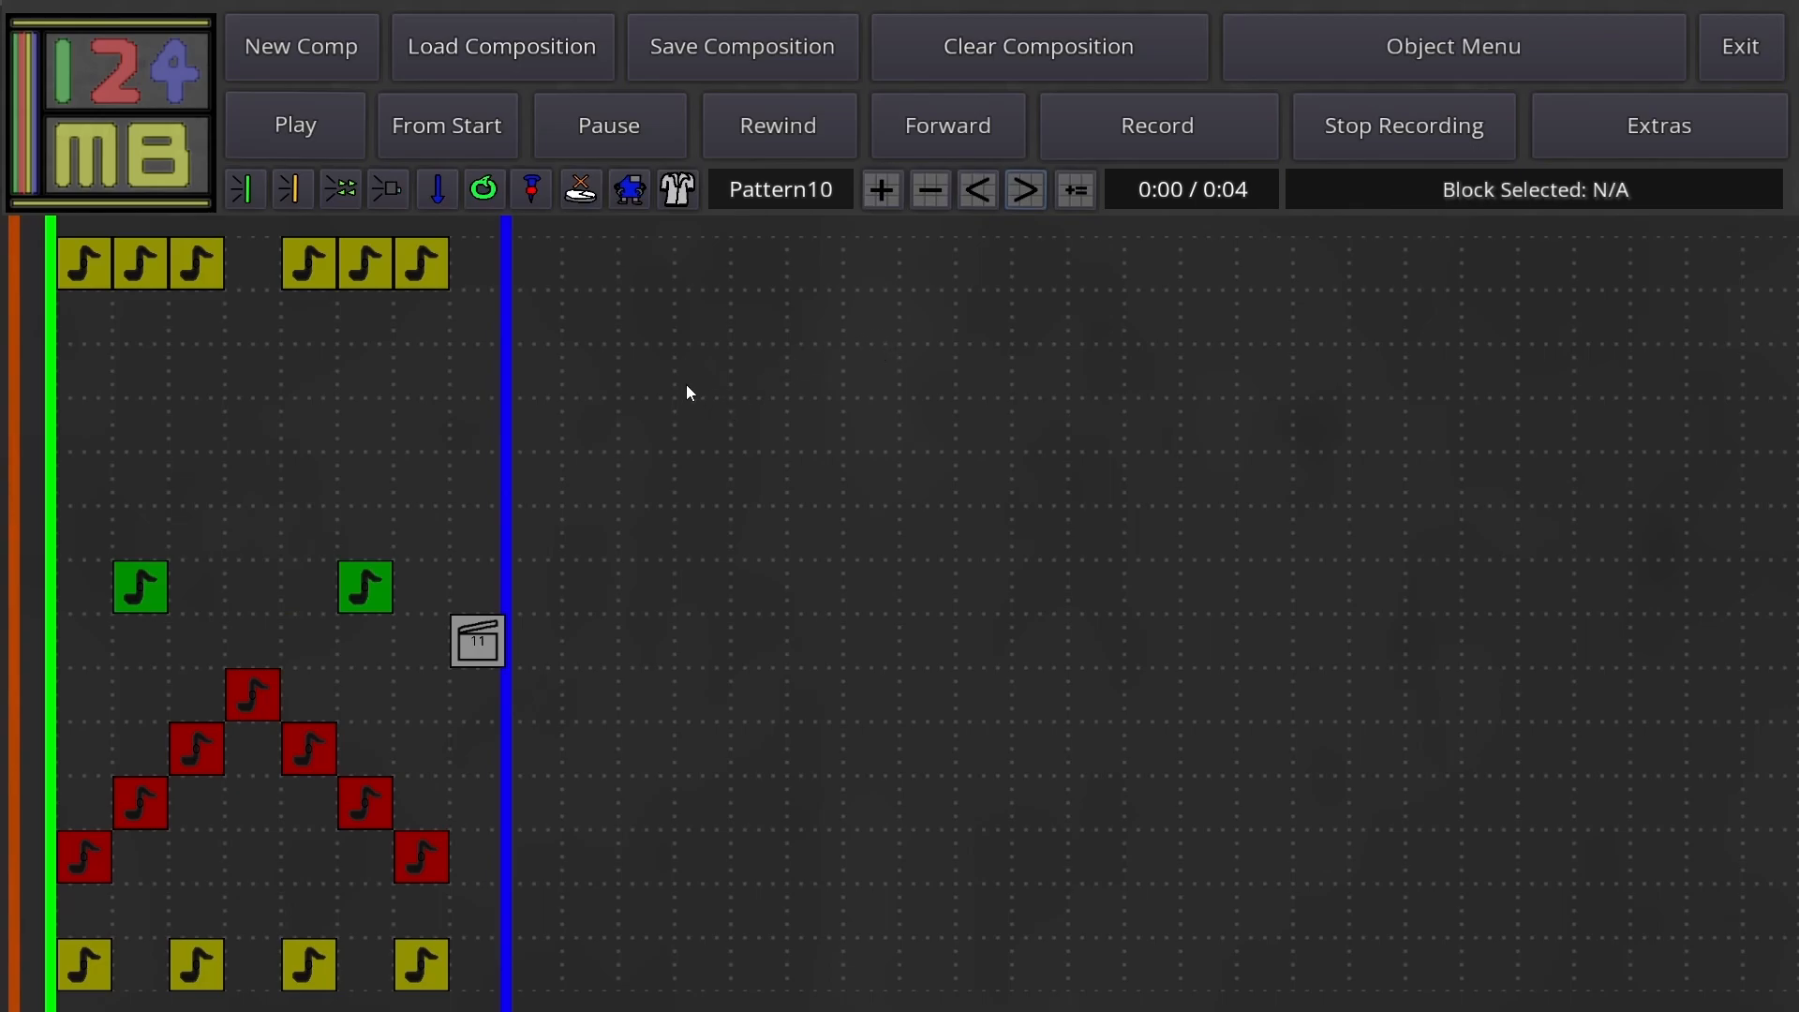
{"action": "left_click", "coordinate": [484, 188]}
{"action": "left_click", "coordinate": [1172, 130]}
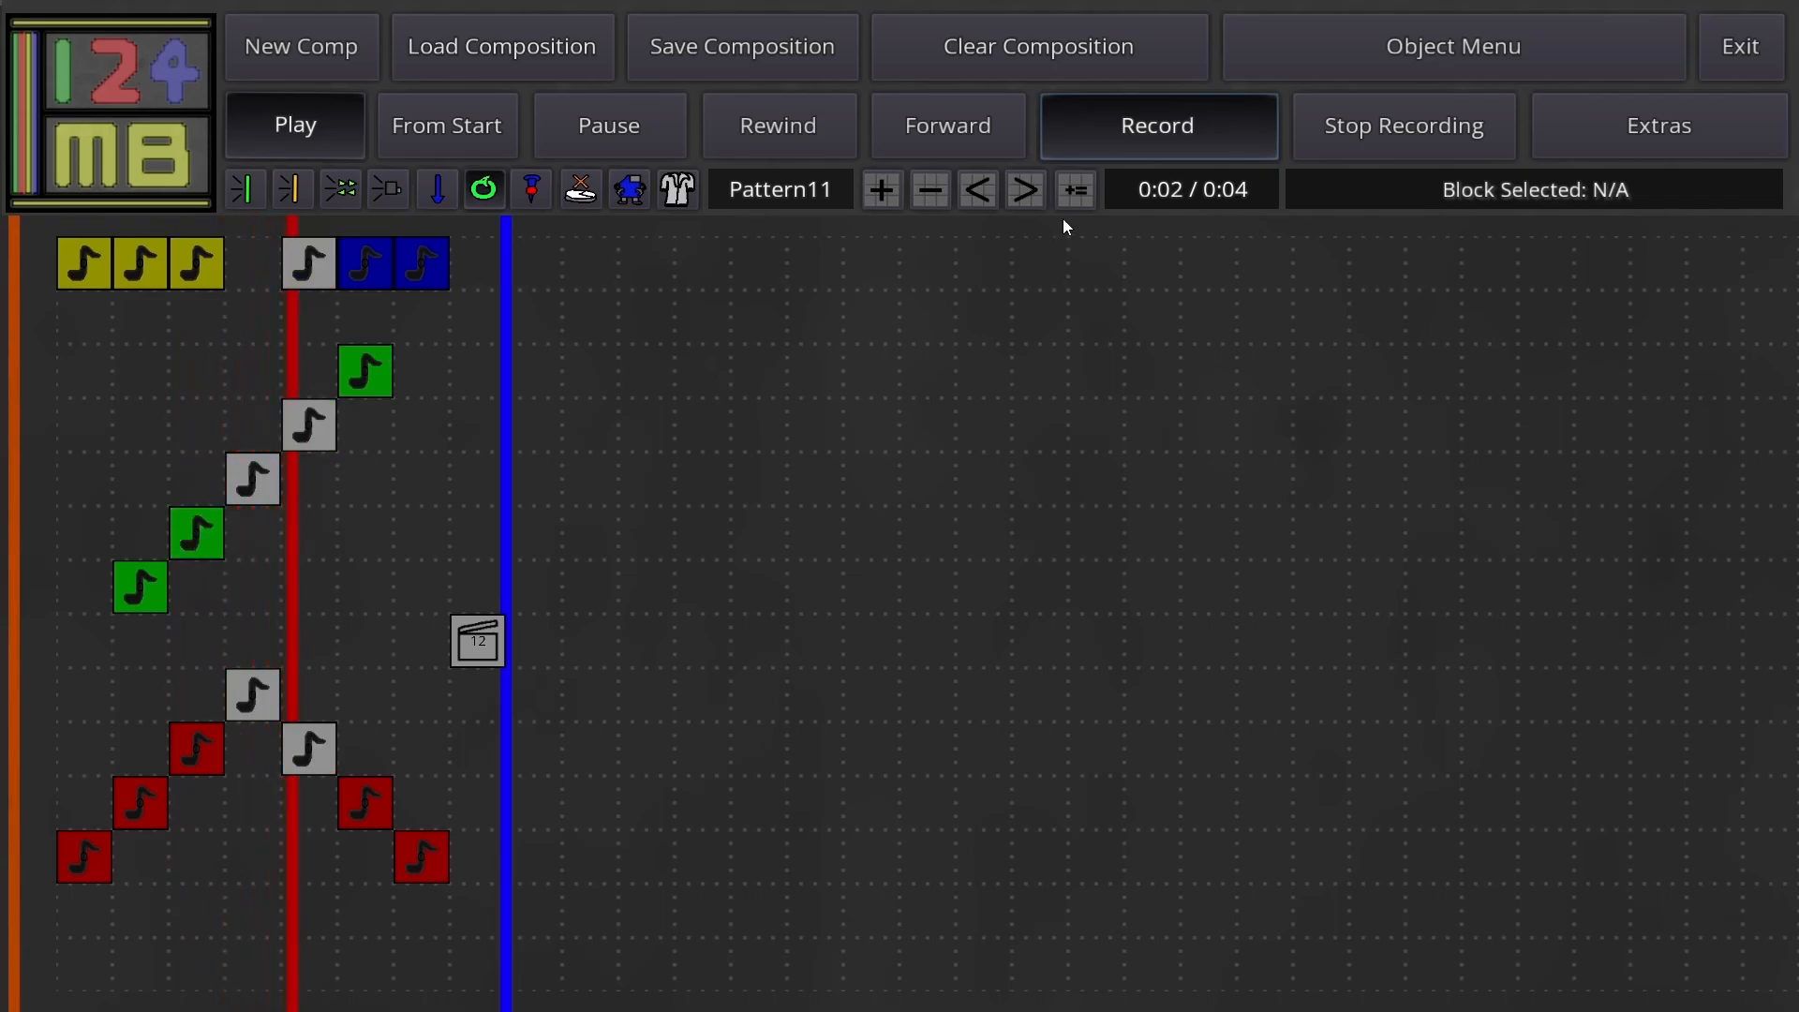
{"action": "left_click", "coordinate": [1401, 125]}
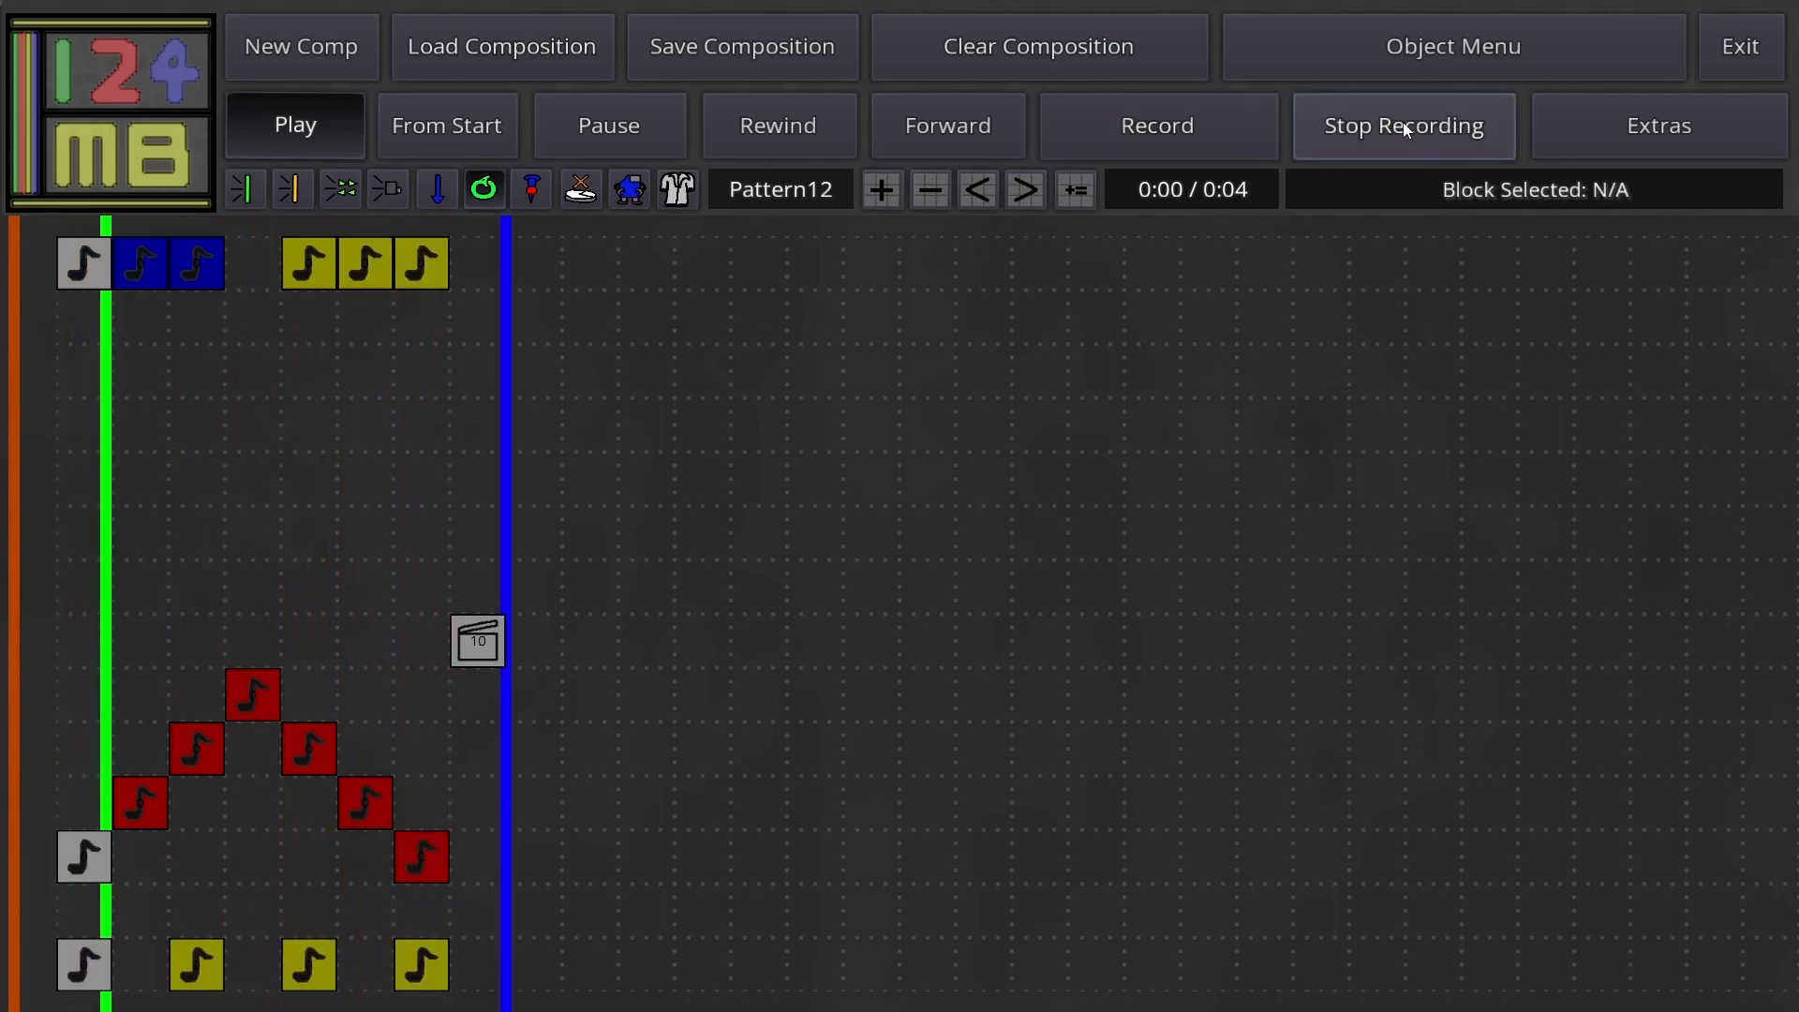
{"action": "left_click", "coordinate": [599, 124]}
{"action": "left_click", "coordinate": [442, 125]}
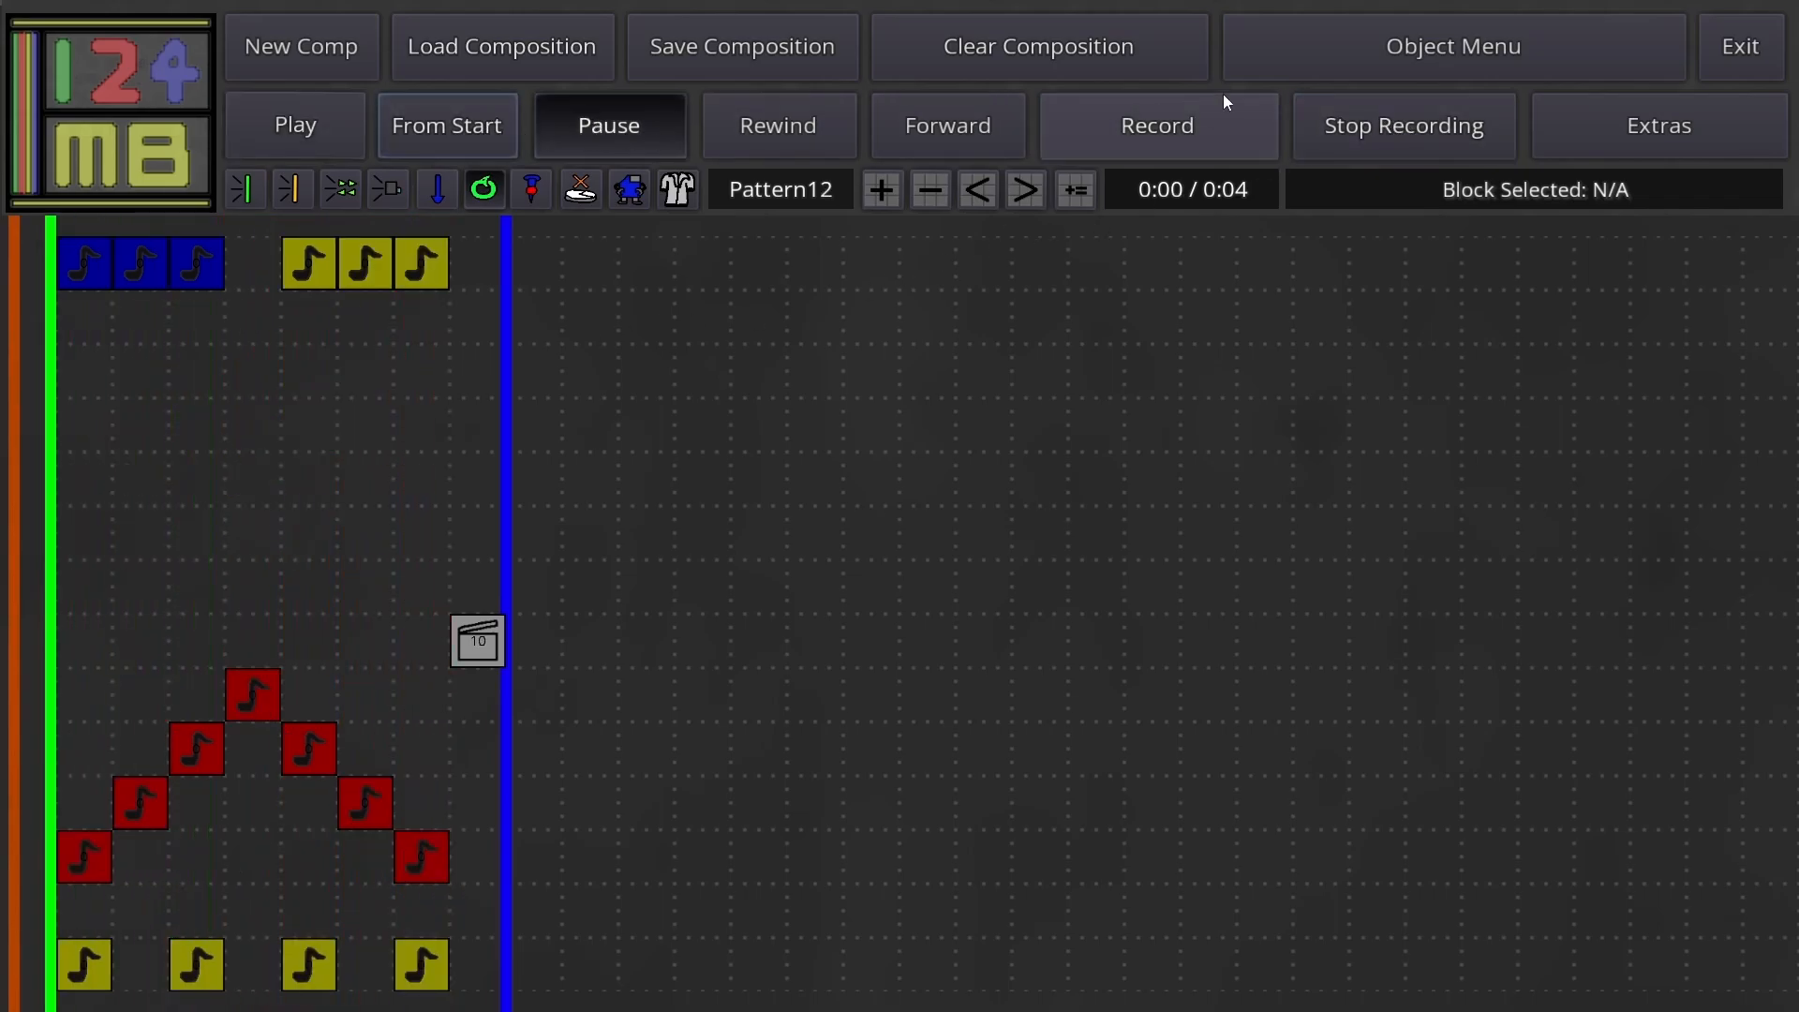
Step: Choose the bomb doodad and drop bombs above the red note boxes in Pattern12
{"action": "left_click", "coordinate": [1433, 49]}
{"action": "left_click", "coordinate": [524, 600]}
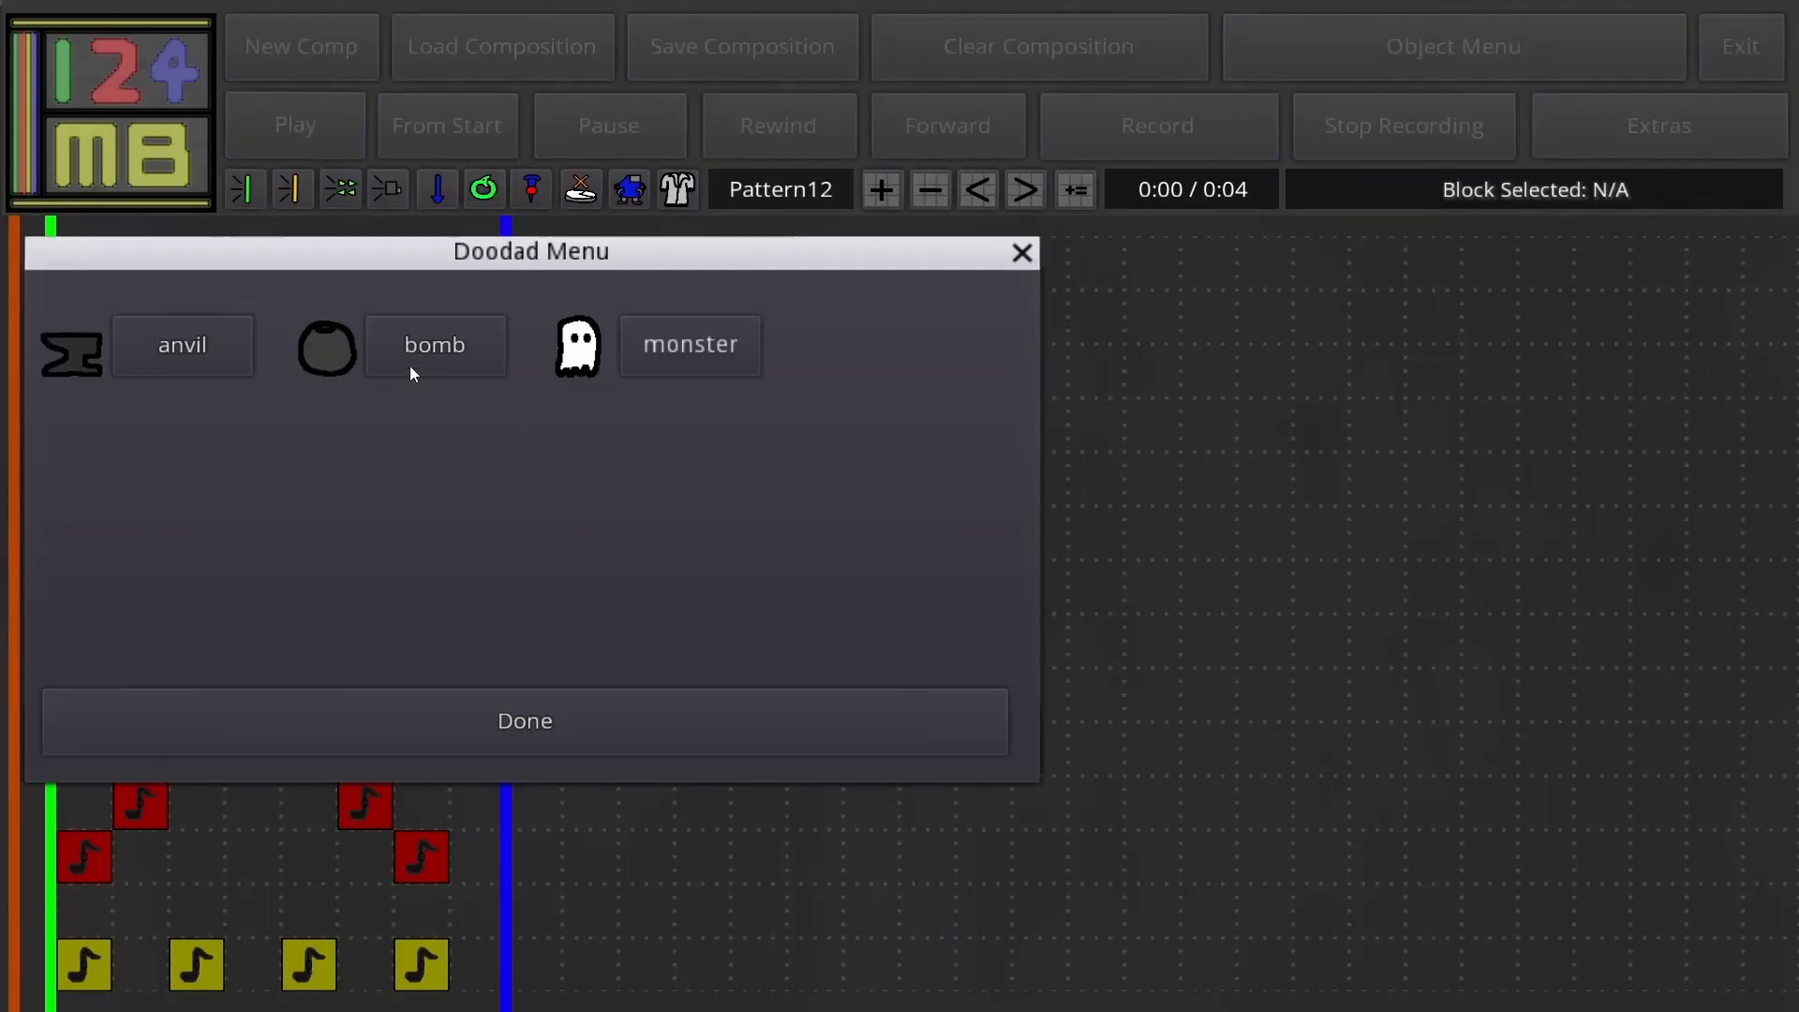
{"action": "left_click", "coordinate": [429, 370]}
{"action": "left_click", "coordinate": [497, 716]}
{"action": "left_click", "coordinate": [139, 376]}
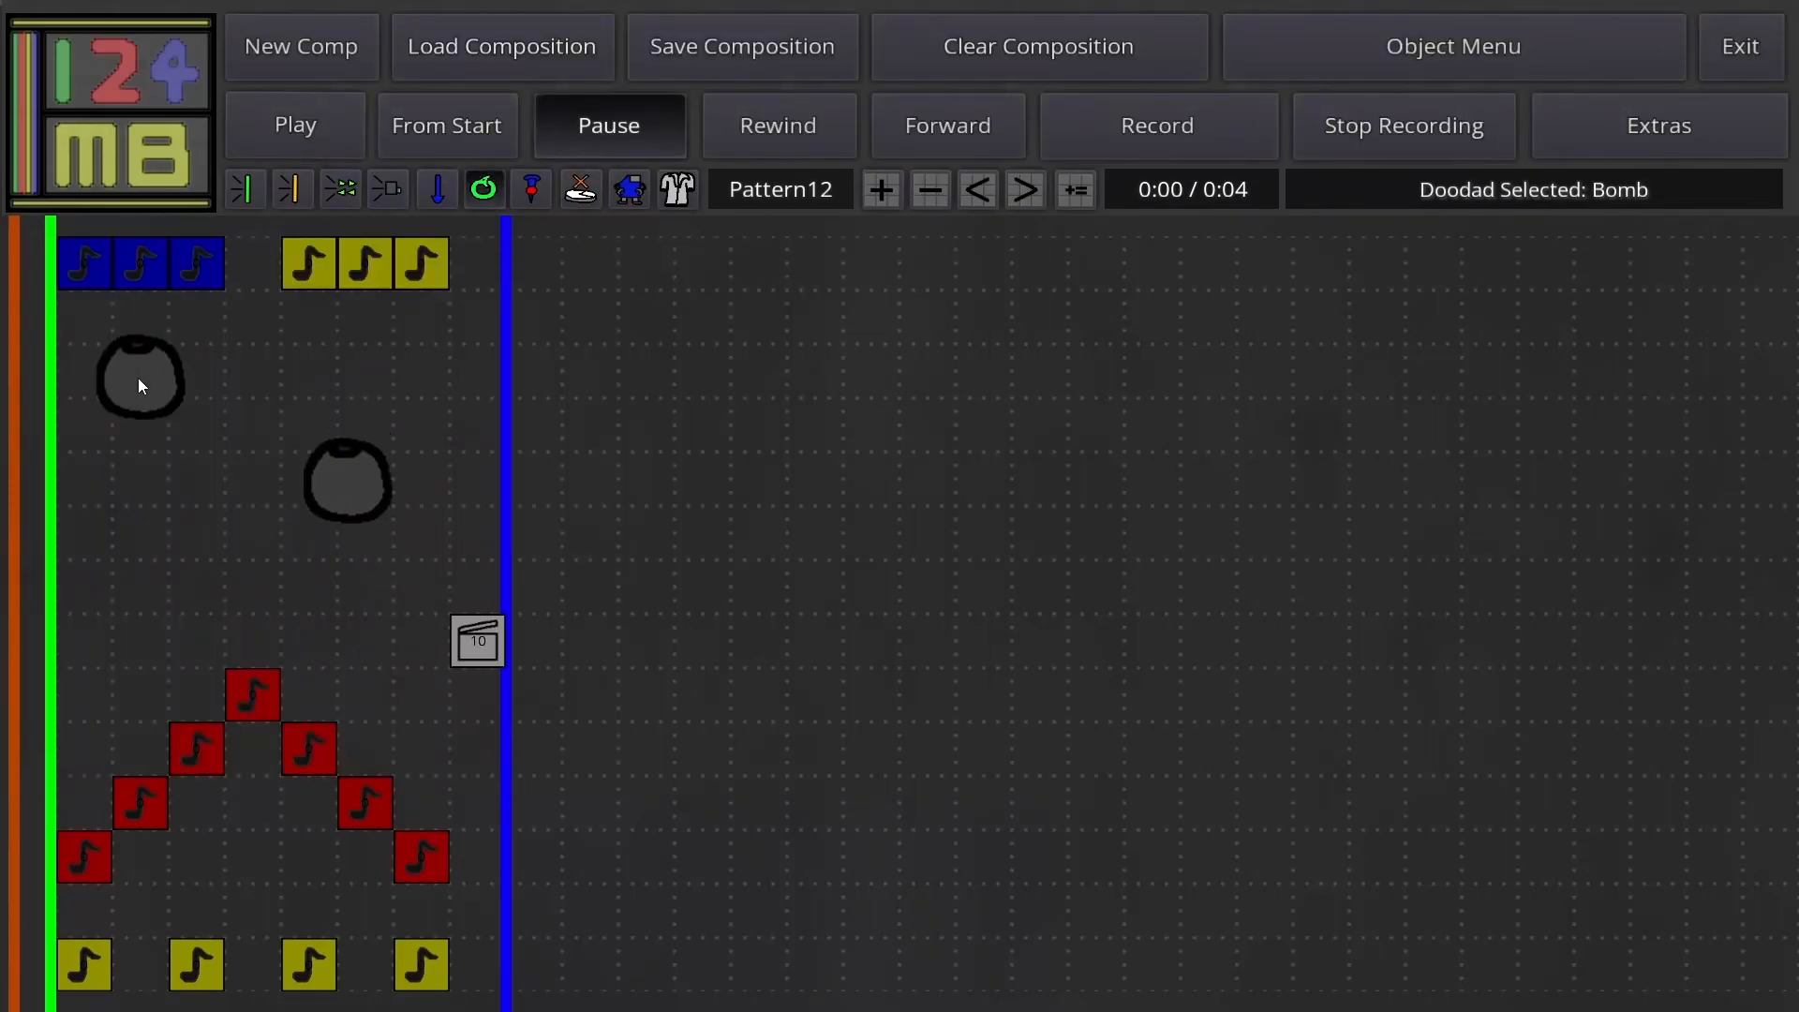
{"action": "left_click", "coordinate": [150, 596]}
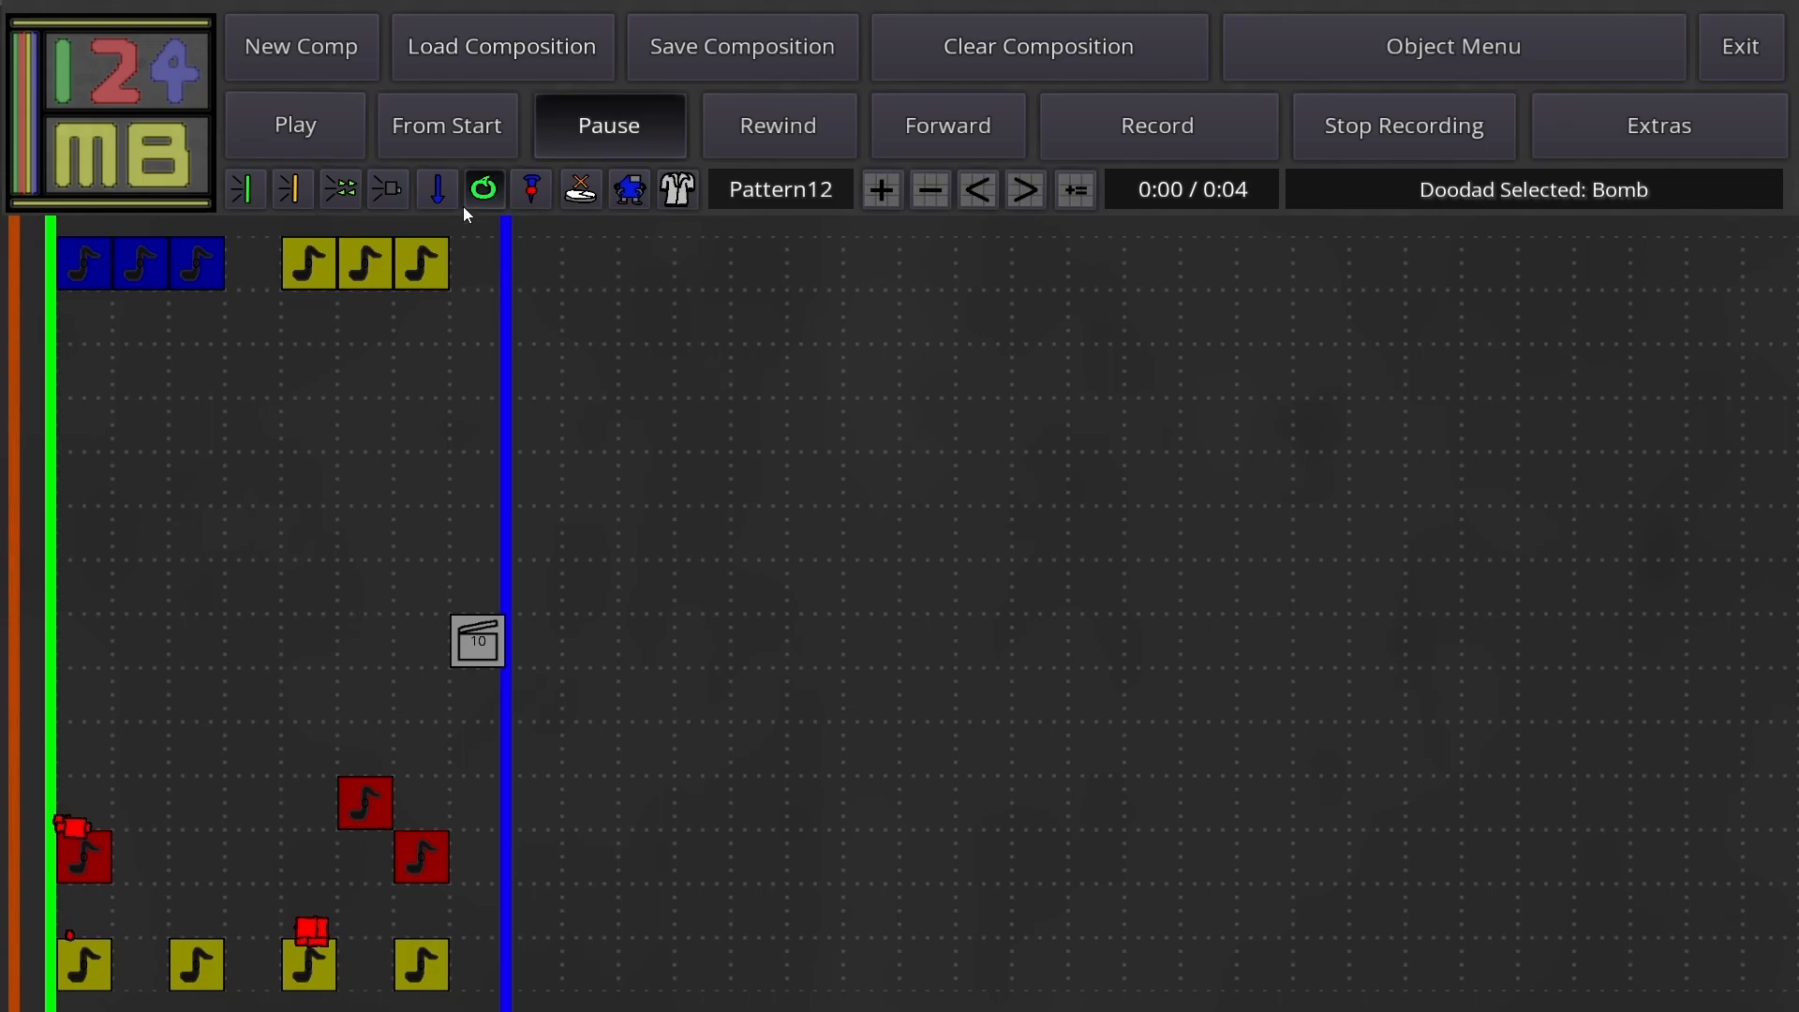
Step: Load the composition tutorial2.txt from the 124MusicBoxAlt/Songs folder
{"action": "left_click", "coordinate": [466, 46]}
{"action": "left_click", "coordinate": [38, 306]}
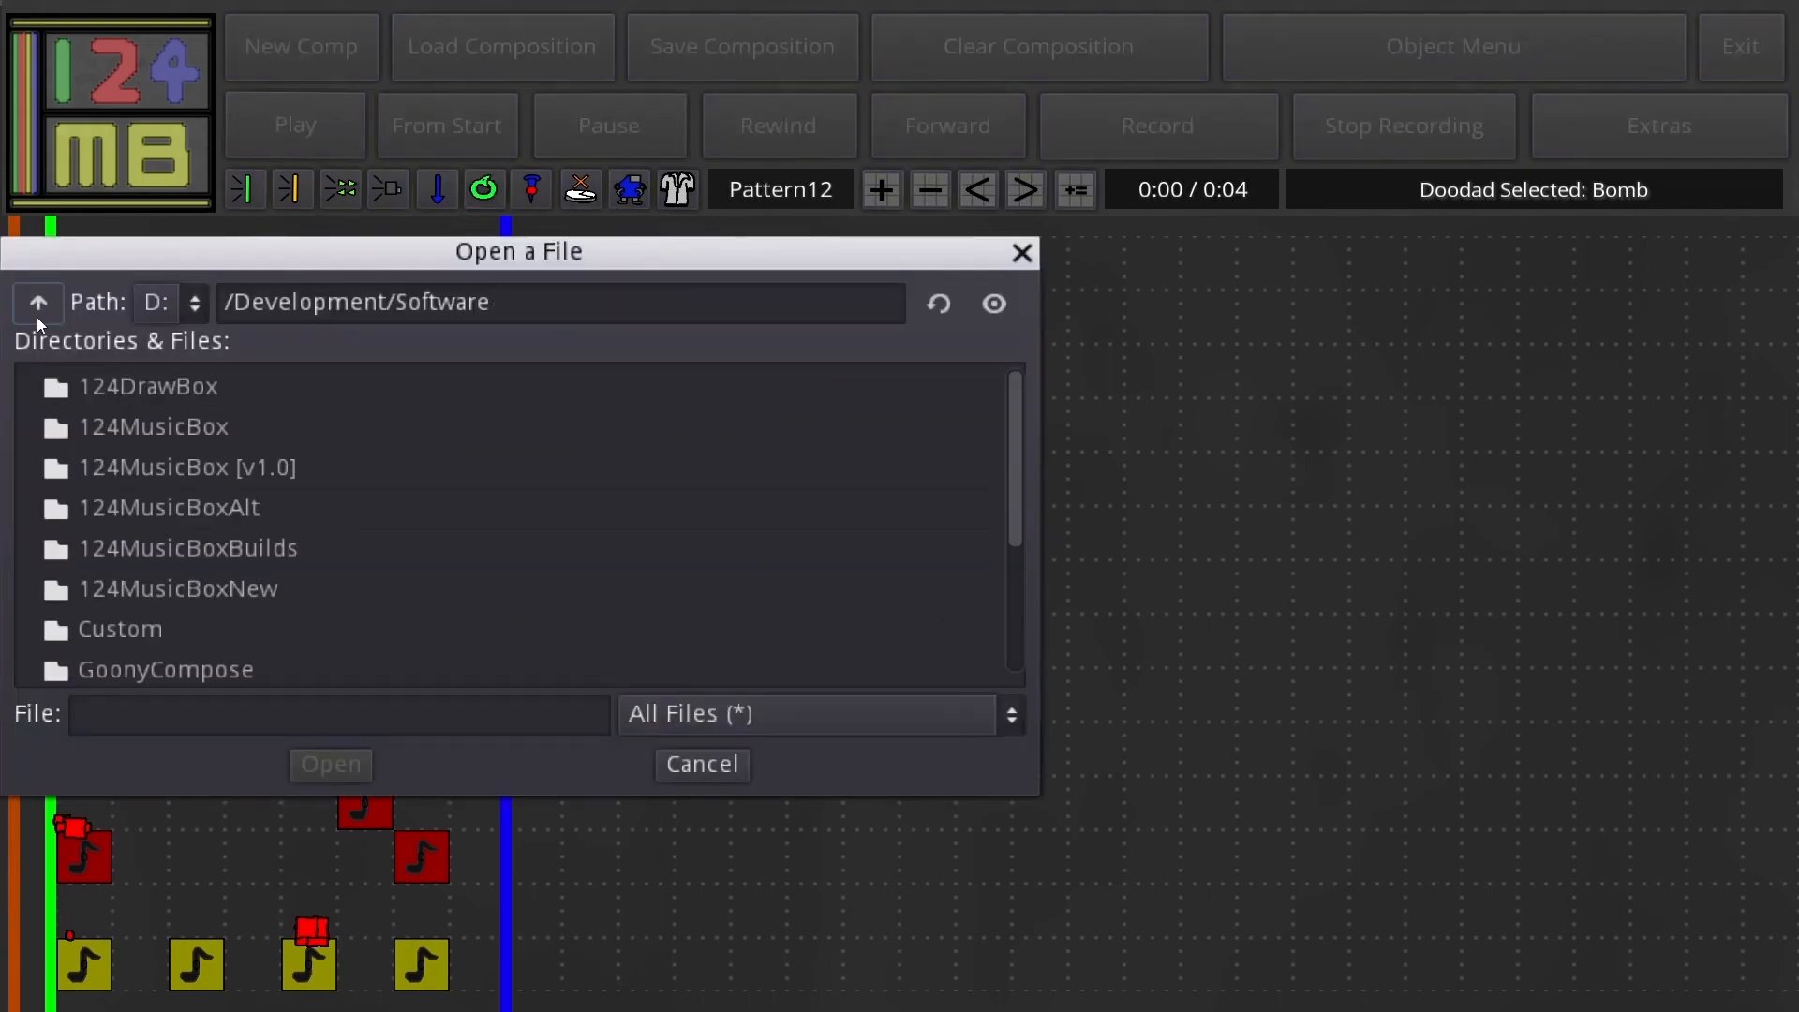
{"action": "double_click", "coordinate": [186, 507]}
{"action": "double_click", "coordinate": [138, 514]}
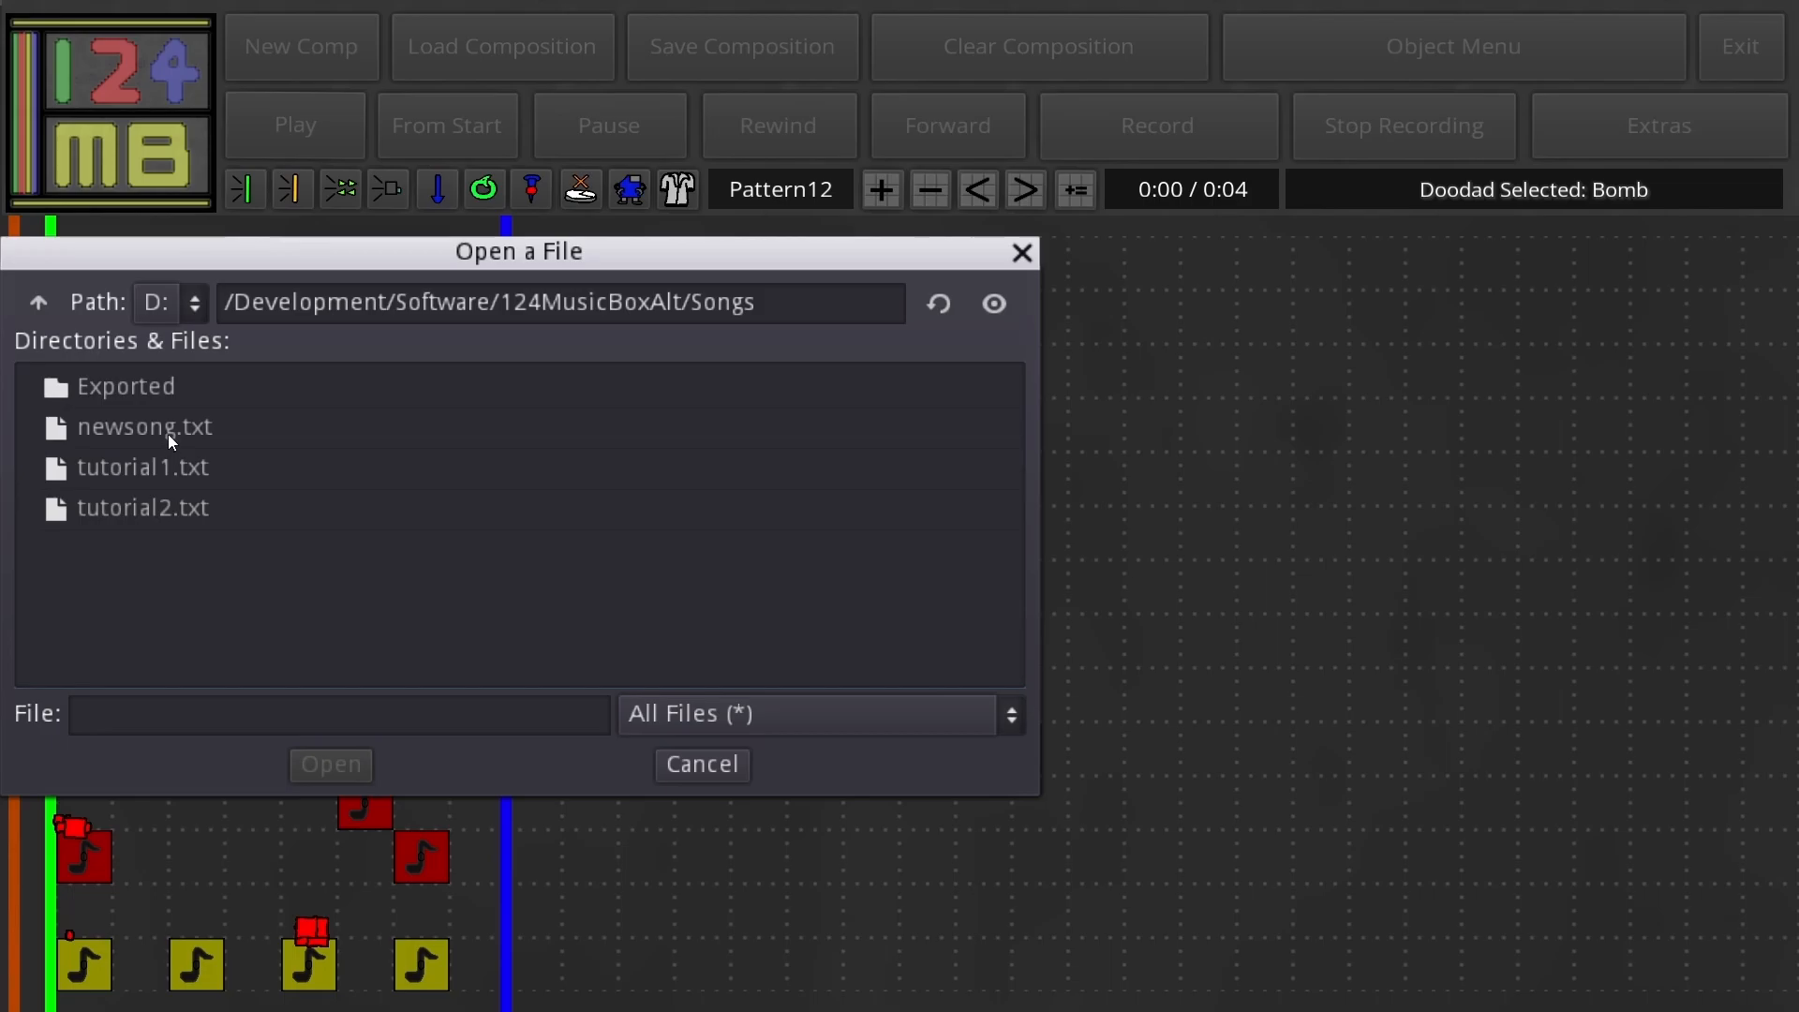
{"action": "double_click", "coordinate": [173, 515]}
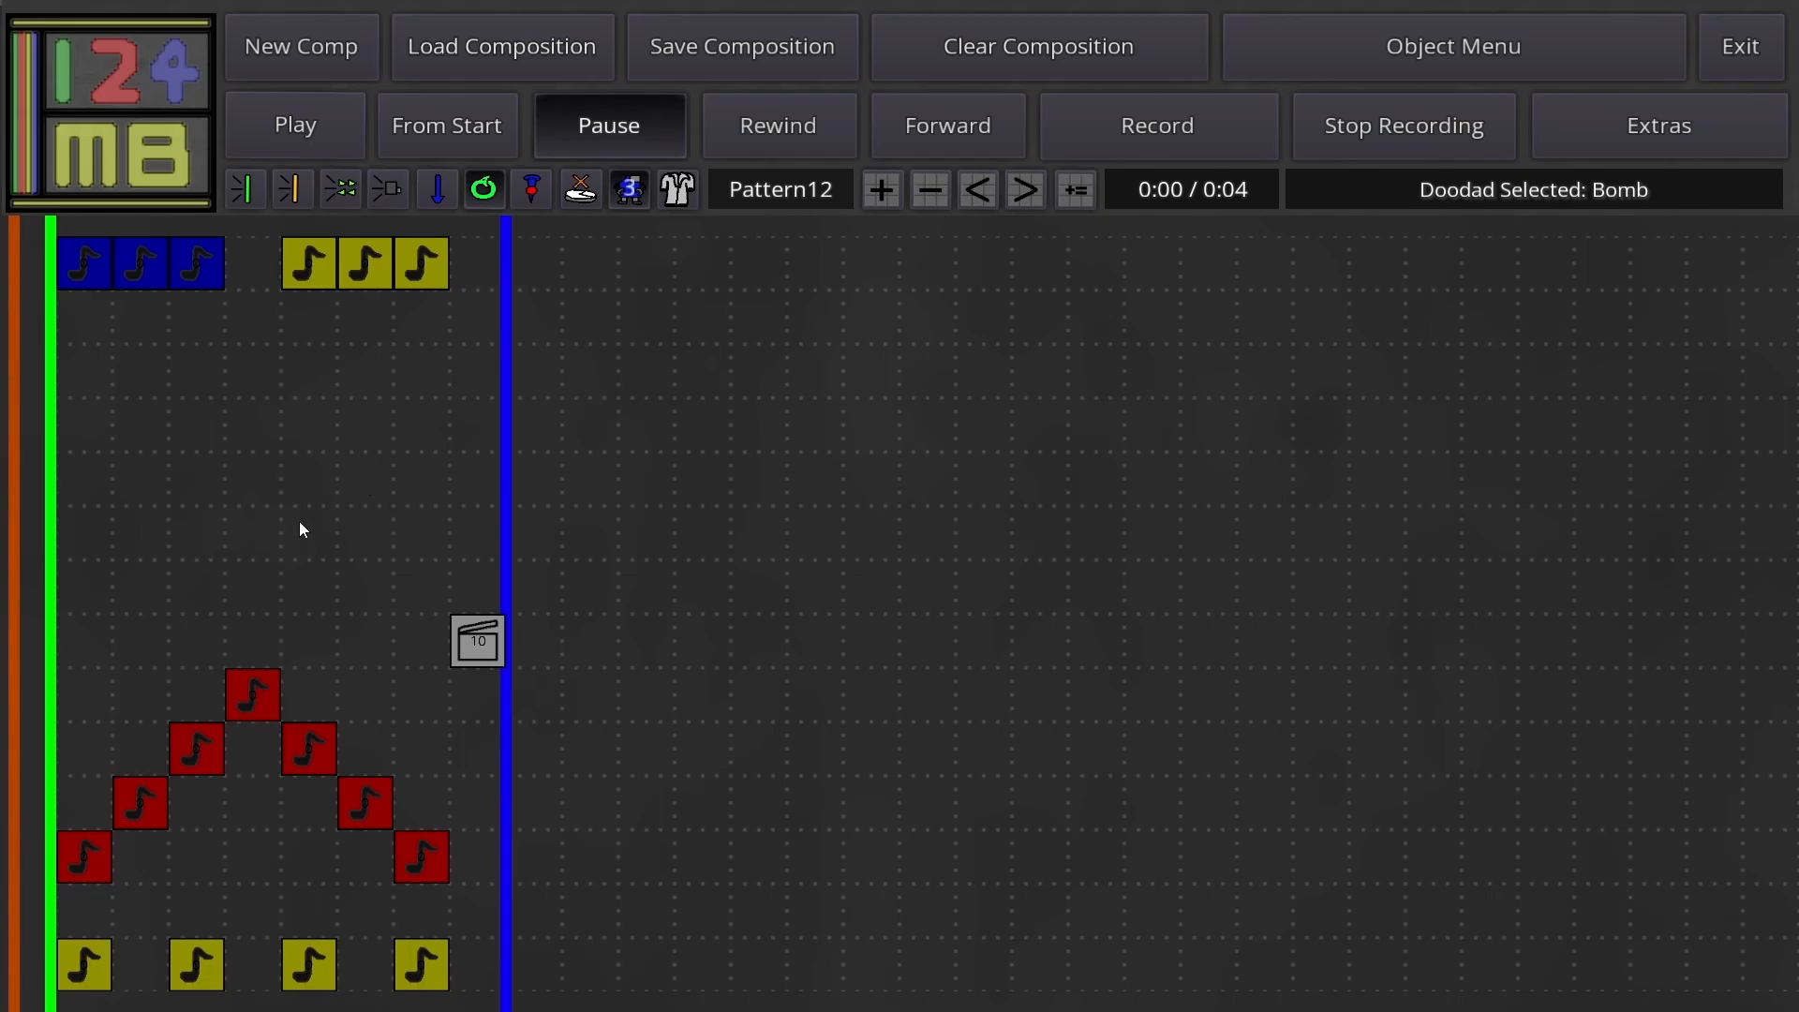
Step: Start a new composition and set its blue end line to 10
{"action": "left_click", "coordinate": [305, 46]}
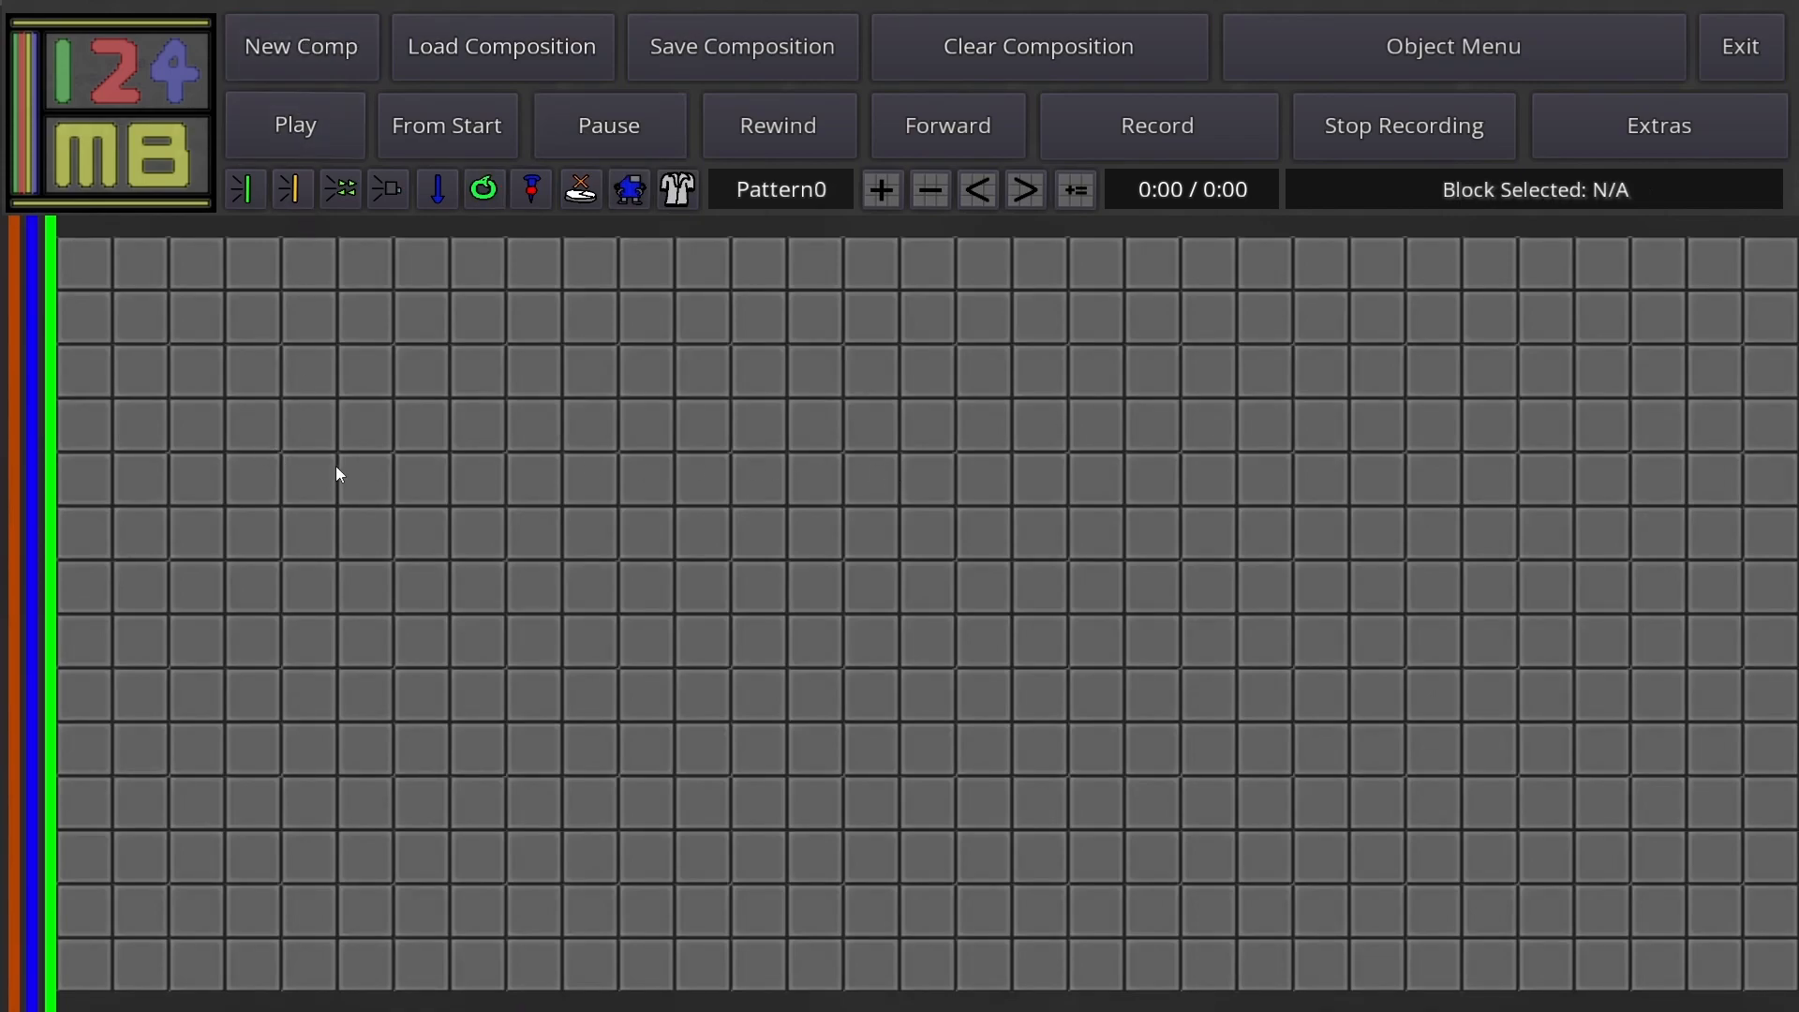
{"action": "left_click", "coordinate": [438, 190]}
{"action": "left_click", "coordinate": [399, 356]}
{"action": "type", "text": "1"}
{"action": "left_click_drag", "start_coordinate": [418, 334], "coordinate": [321, 328]}
{"action": "type", "text": "10"}
{"action": "left_click", "coordinate": [520, 433]}
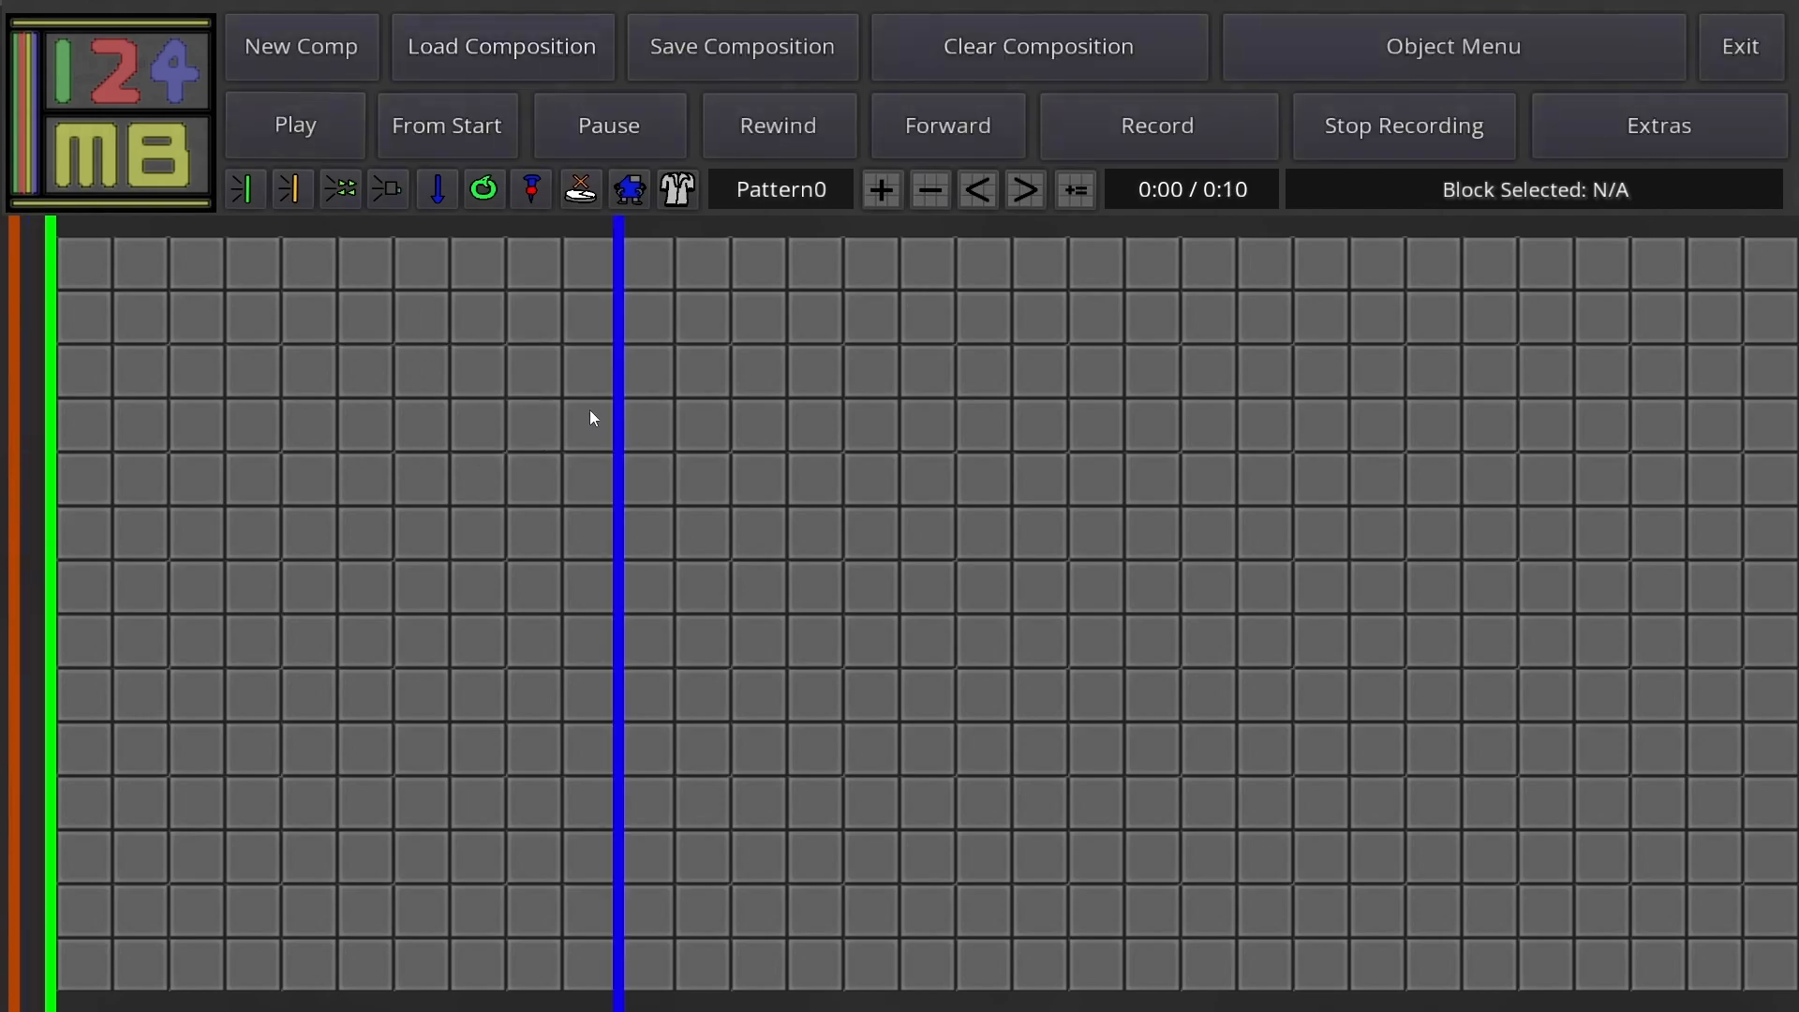
Step: Choose the Clap box and place five of them in one row of Pattern0, leaving an empty cell between each
{"action": "left_click", "coordinate": [1284, 53]}
{"action": "left_click", "coordinate": [696, 327]}
{"action": "left_click", "coordinate": [622, 324]}
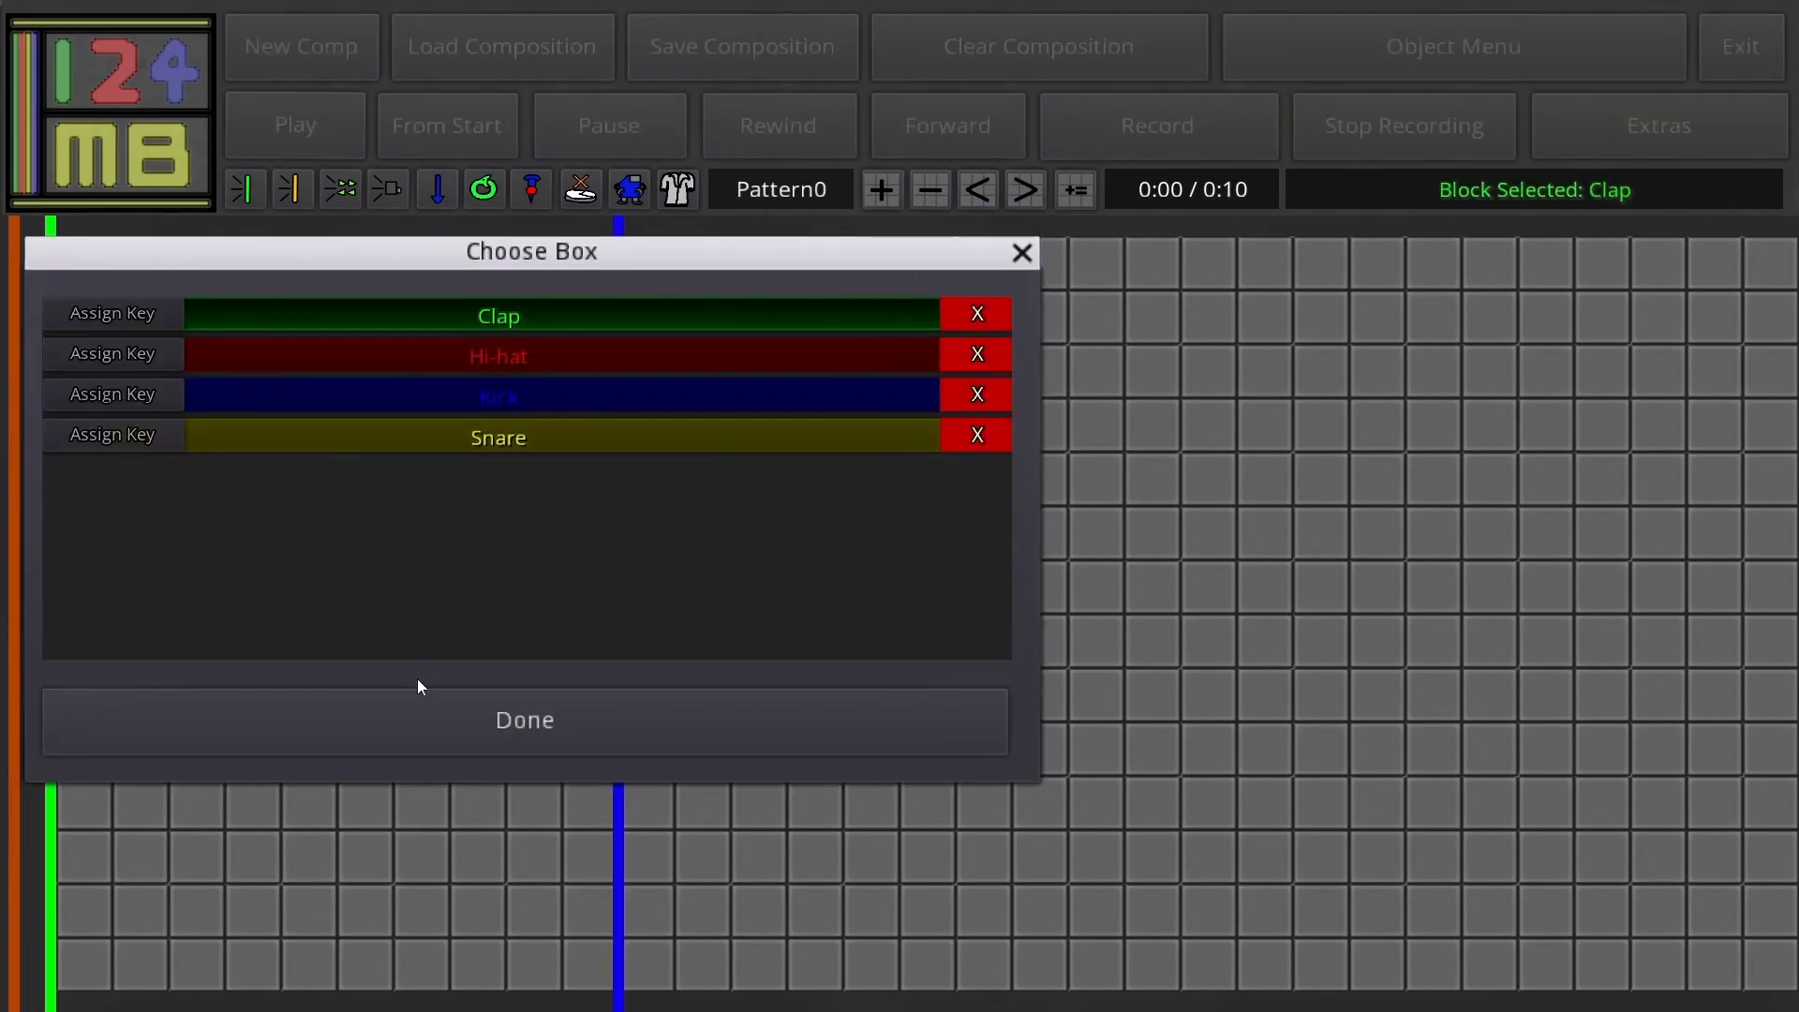
{"action": "left_click", "coordinate": [414, 698]}
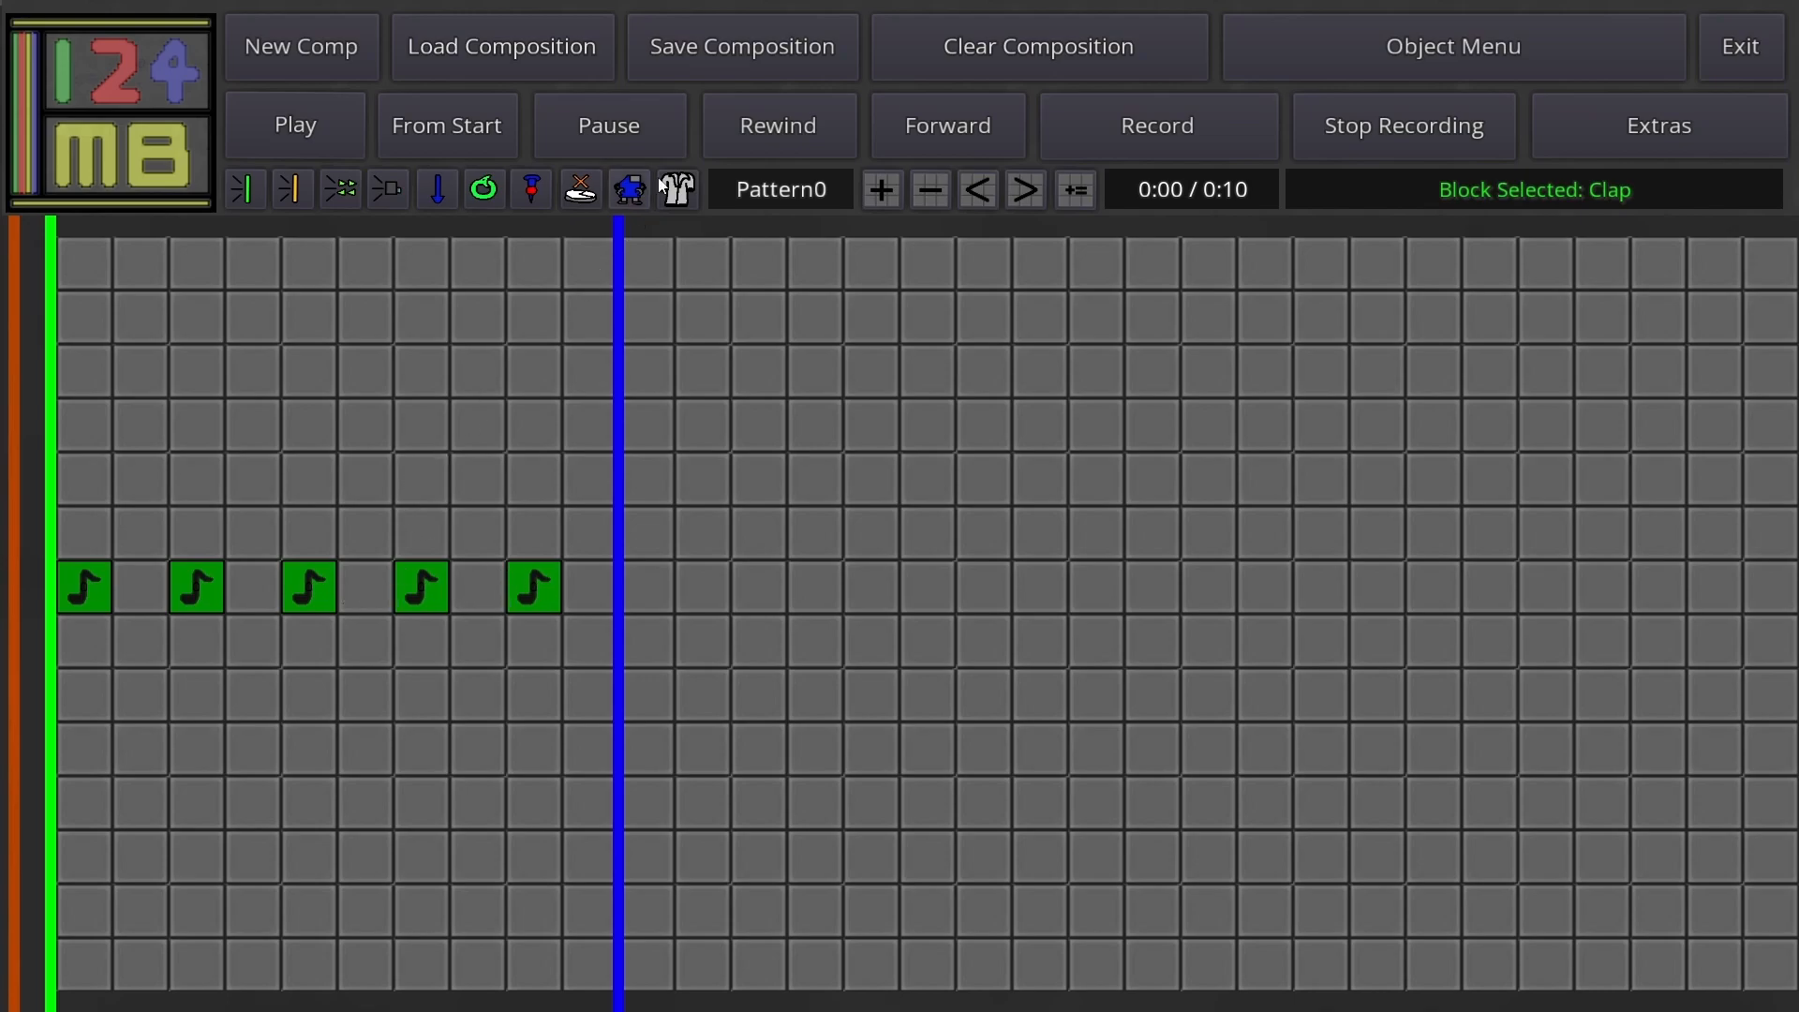
Step: Save the composition over the existing newsong.txt in the 124MusicBoxAlt/Songs folder
{"action": "left_click", "coordinate": [731, 51]}
{"action": "left_click", "coordinate": [38, 302]}
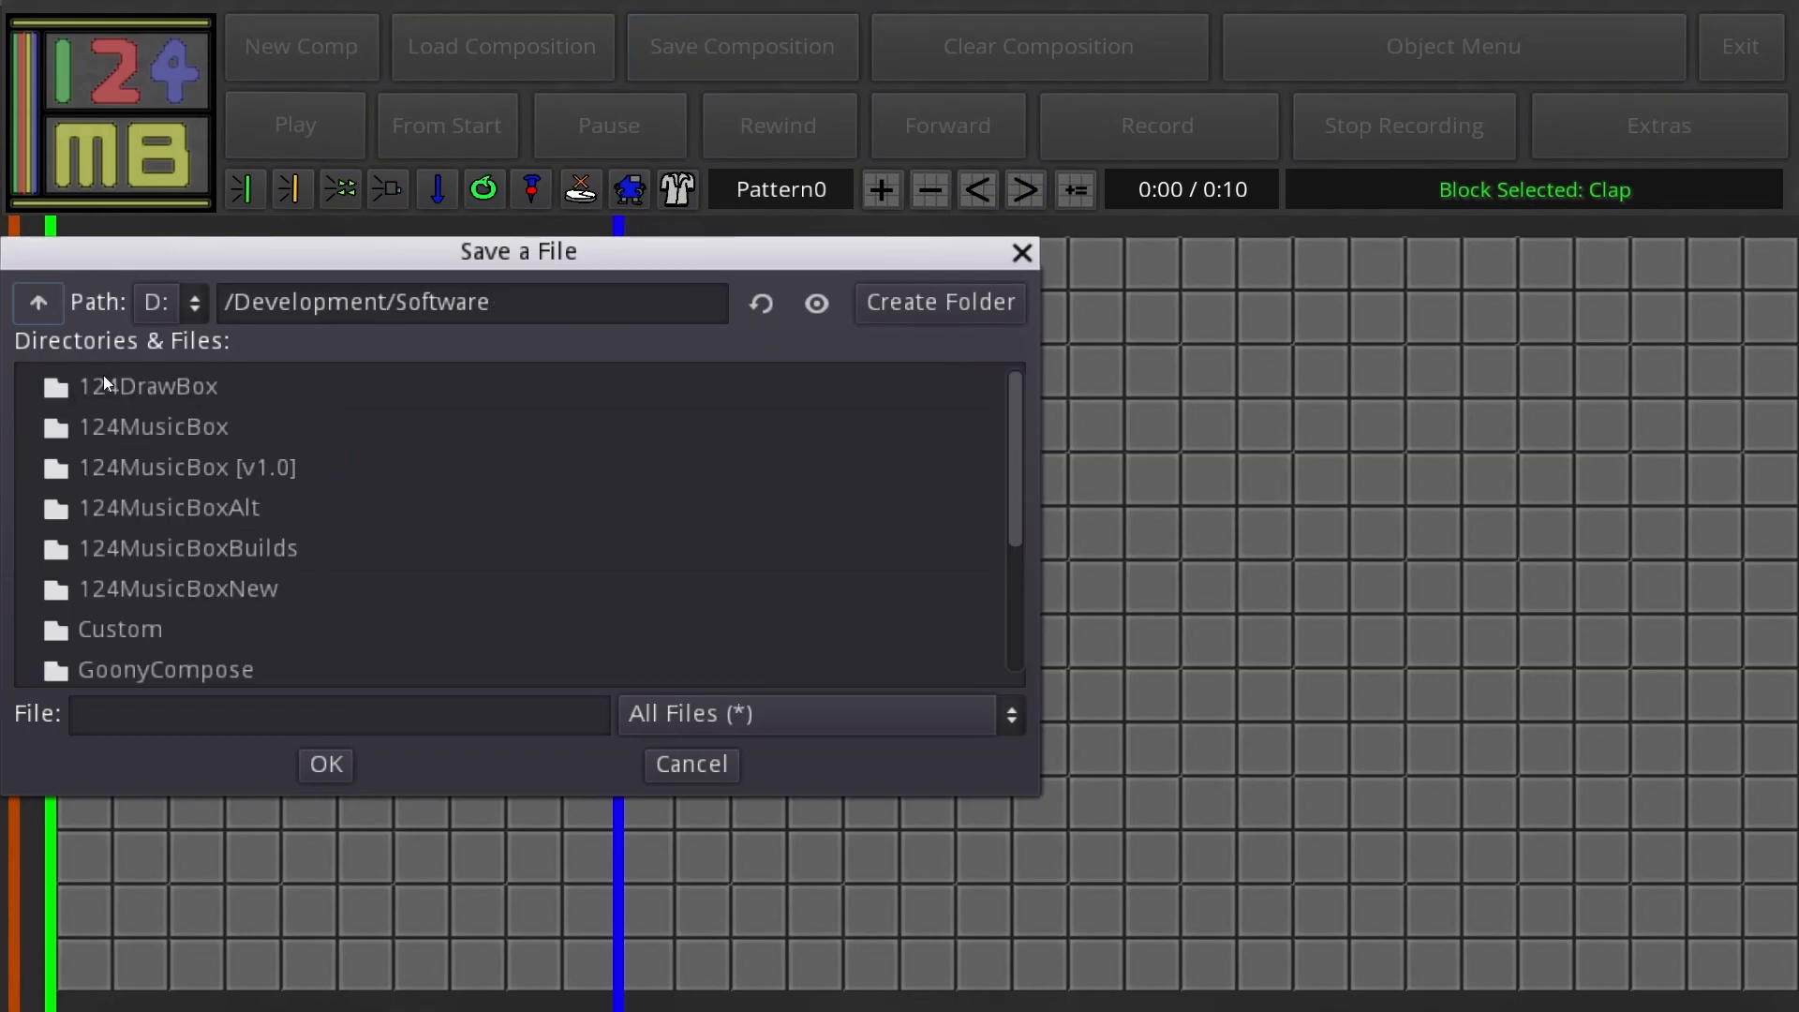
{"action": "double_click", "coordinate": [199, 509]}
{"action": "double_click", "coordinate": [148, 509]}
{"action": "double_click", "coordinate": [167, 426]}
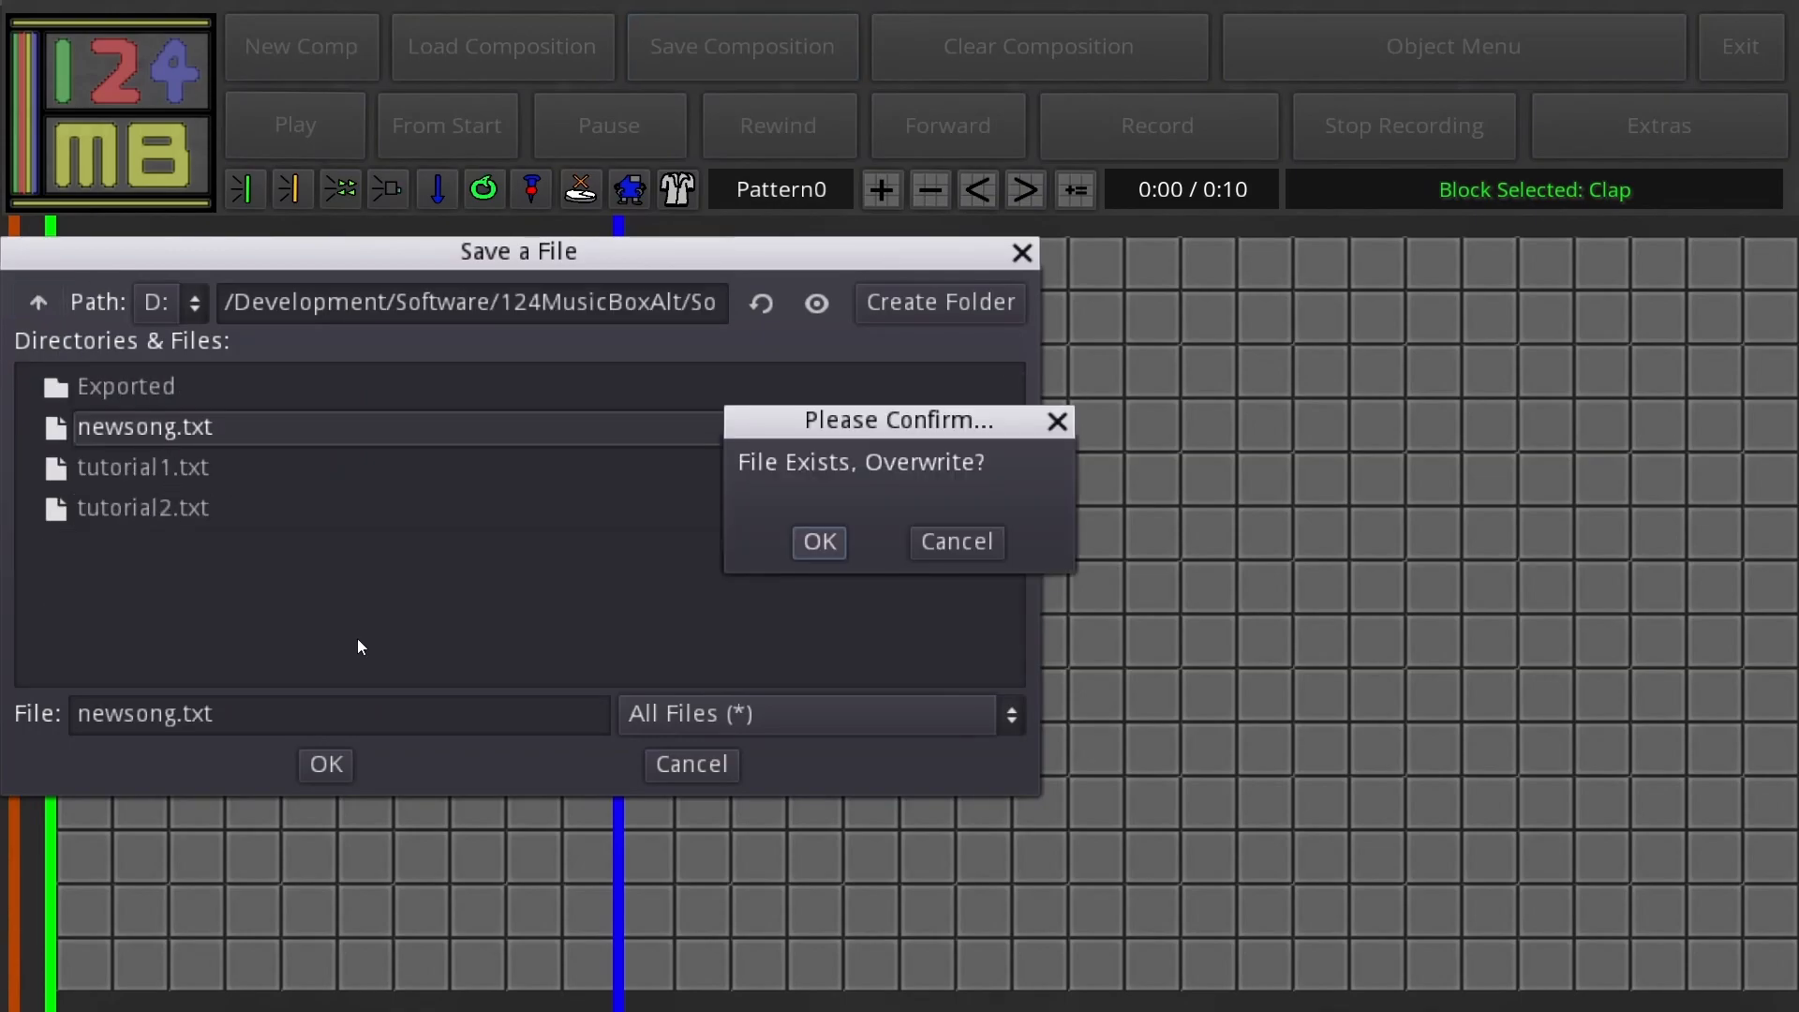
{"action": "left_click", "coordinate": [818, 544]}
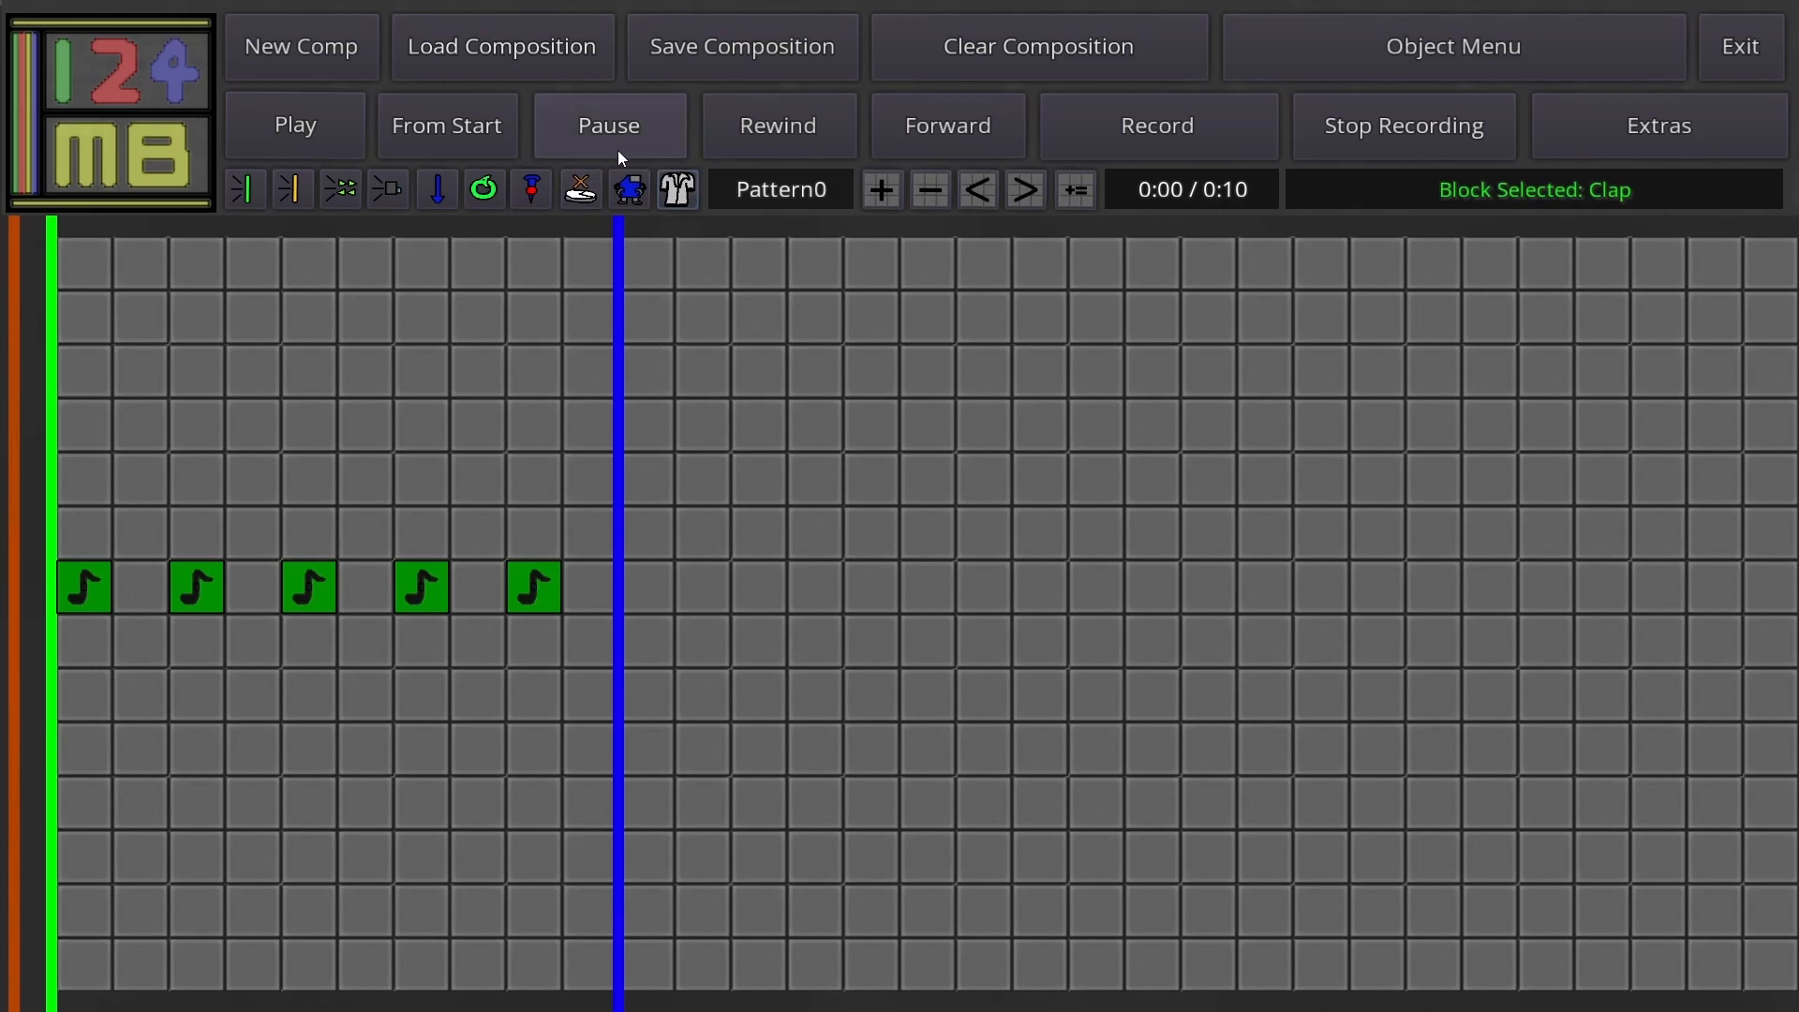
Step: Clear all boxes from the composition and load the saved newsong.txt back in
{"action": "left_click", "coordinate": [586, 194]}
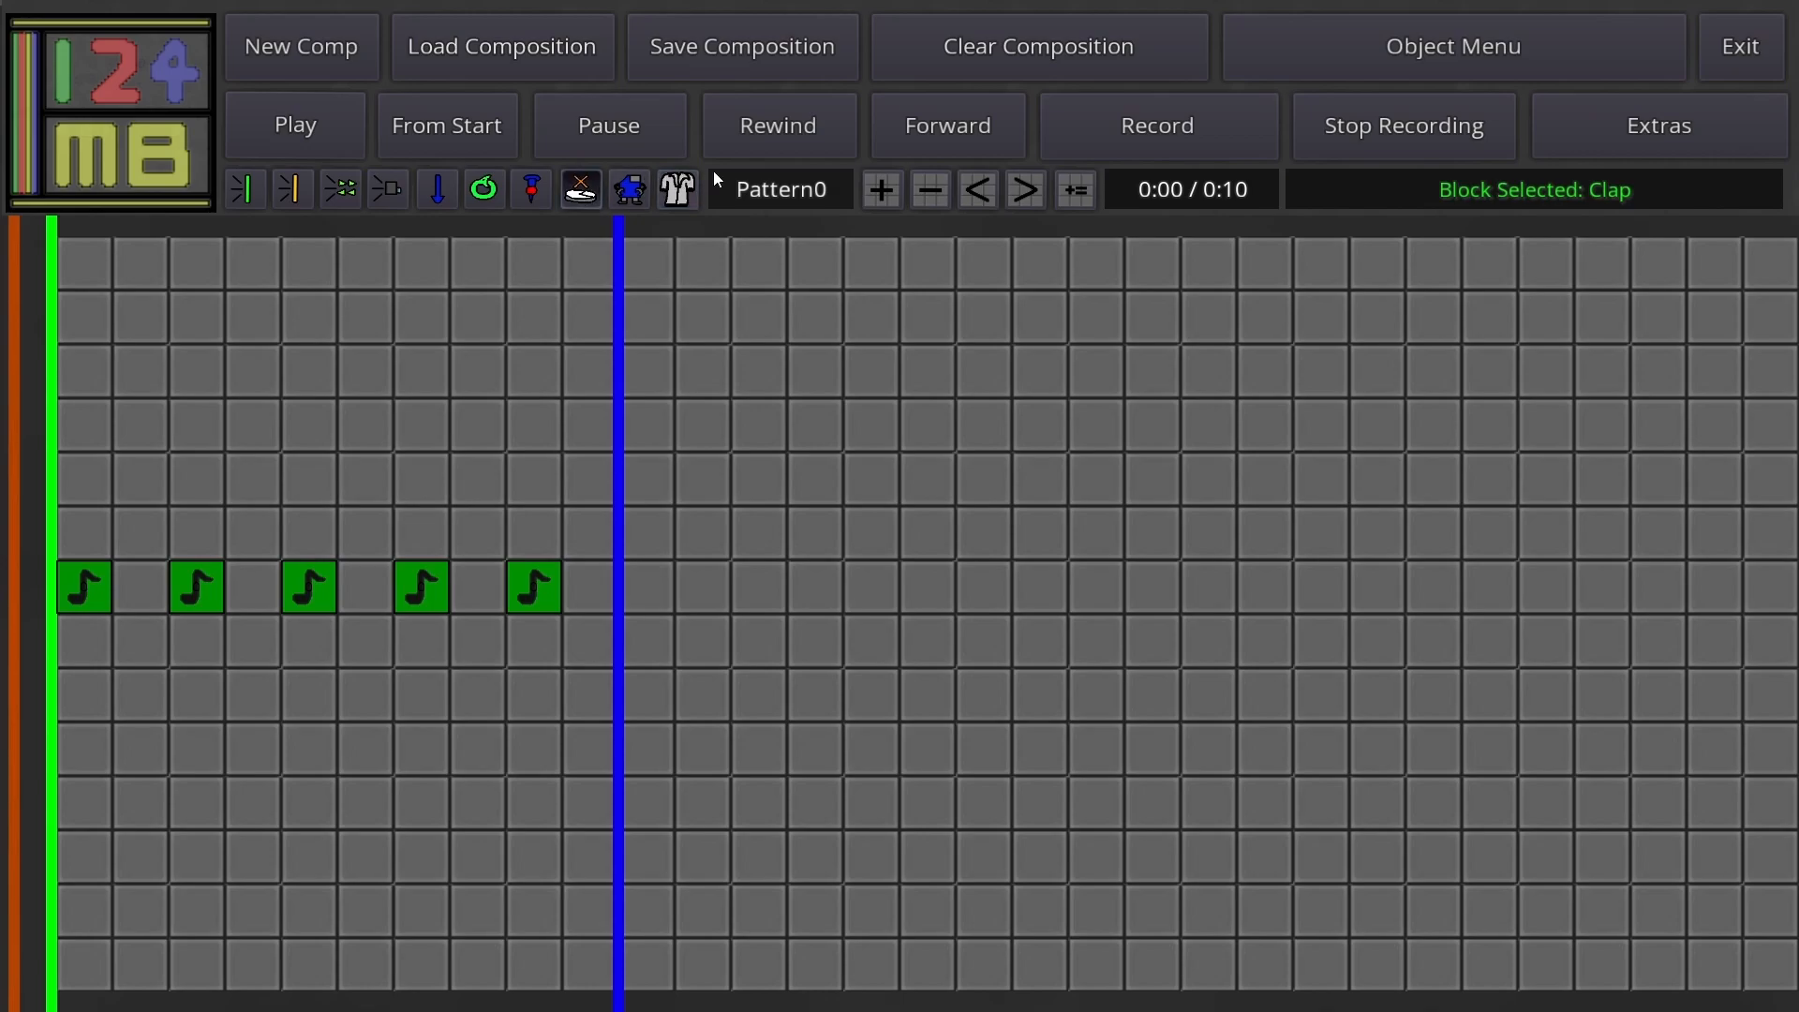
{"action": "left_click", "coordinate": [1089, 43]}
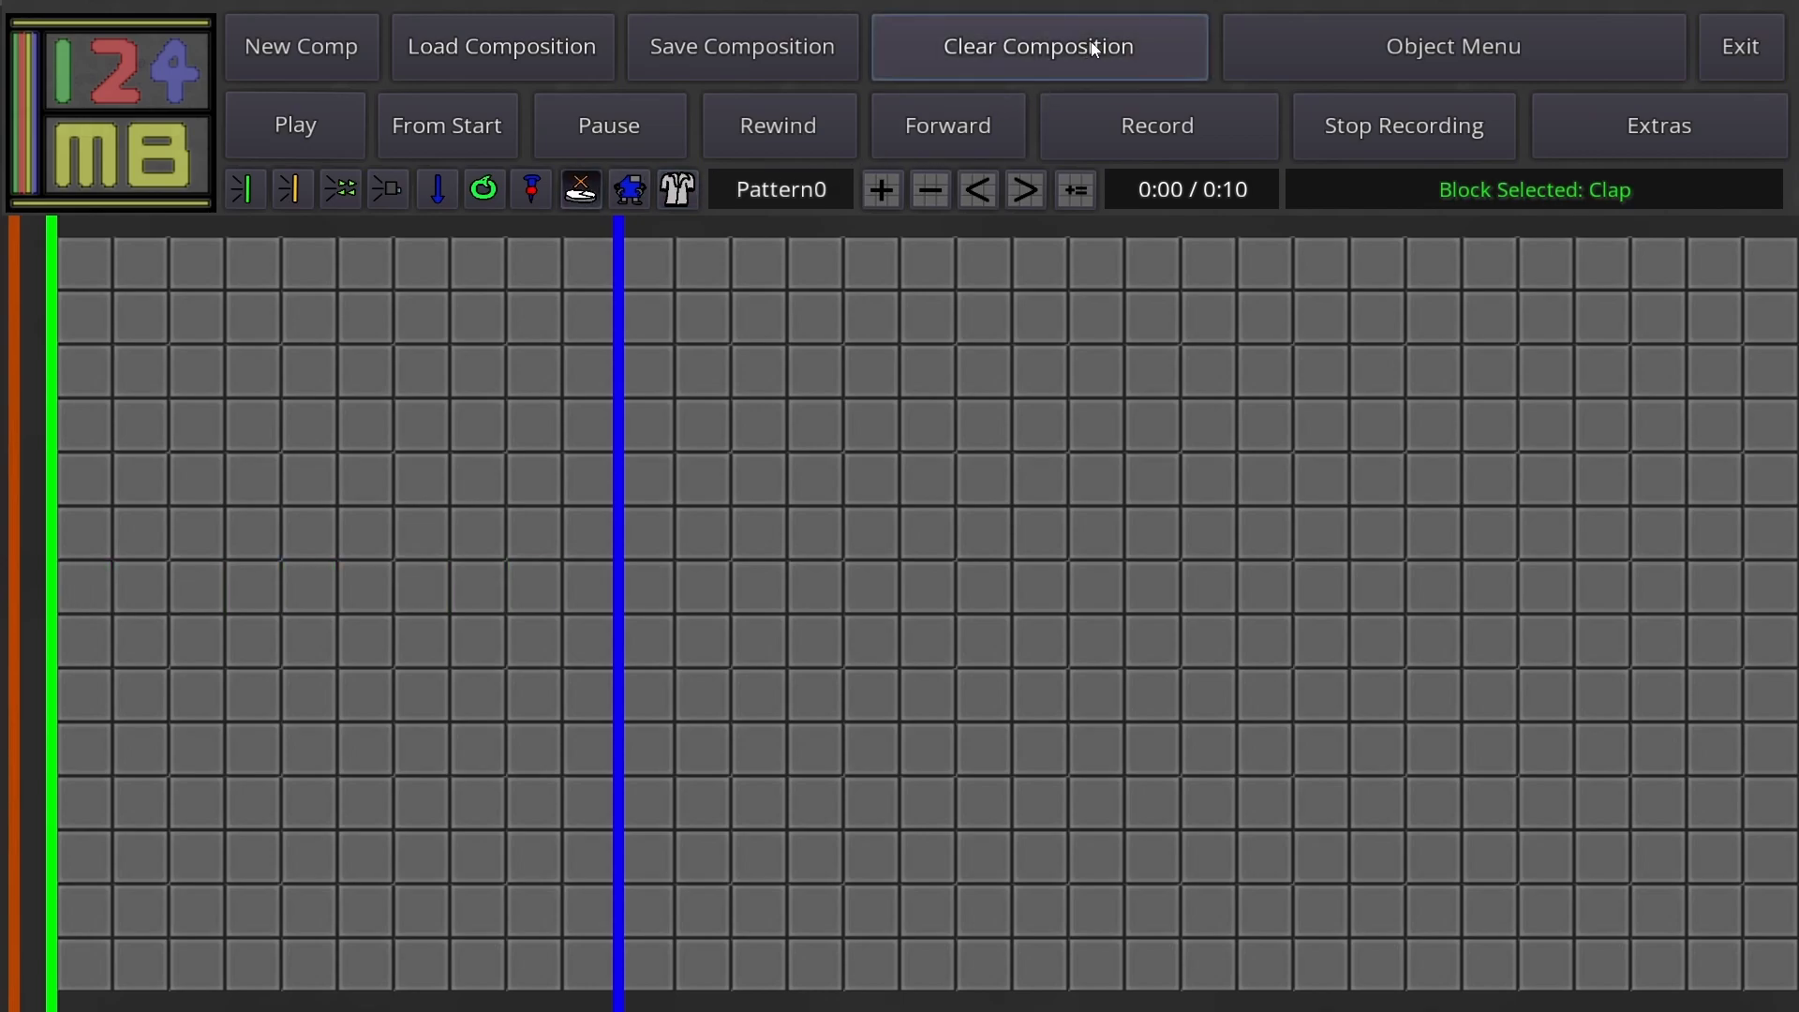
{"action": "left_click", "coordinate": [498, 52]}
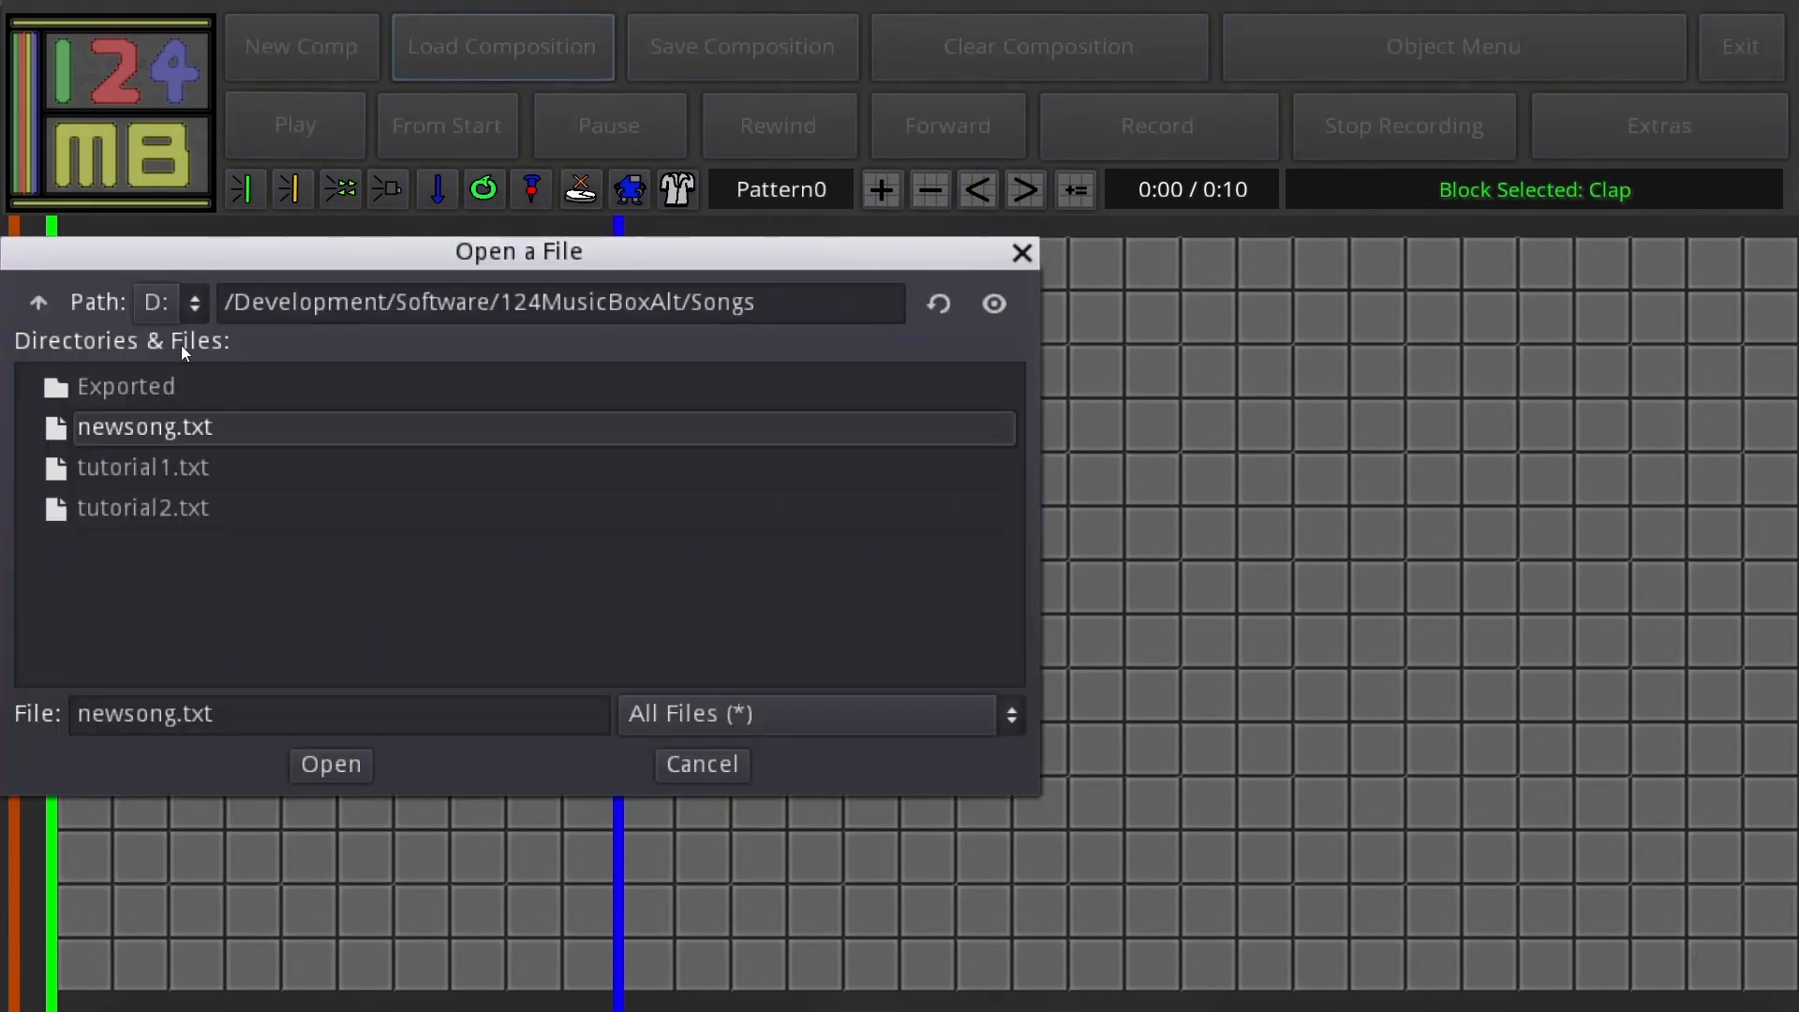
{"action": "double_click", "coordinate": [197, 427]}
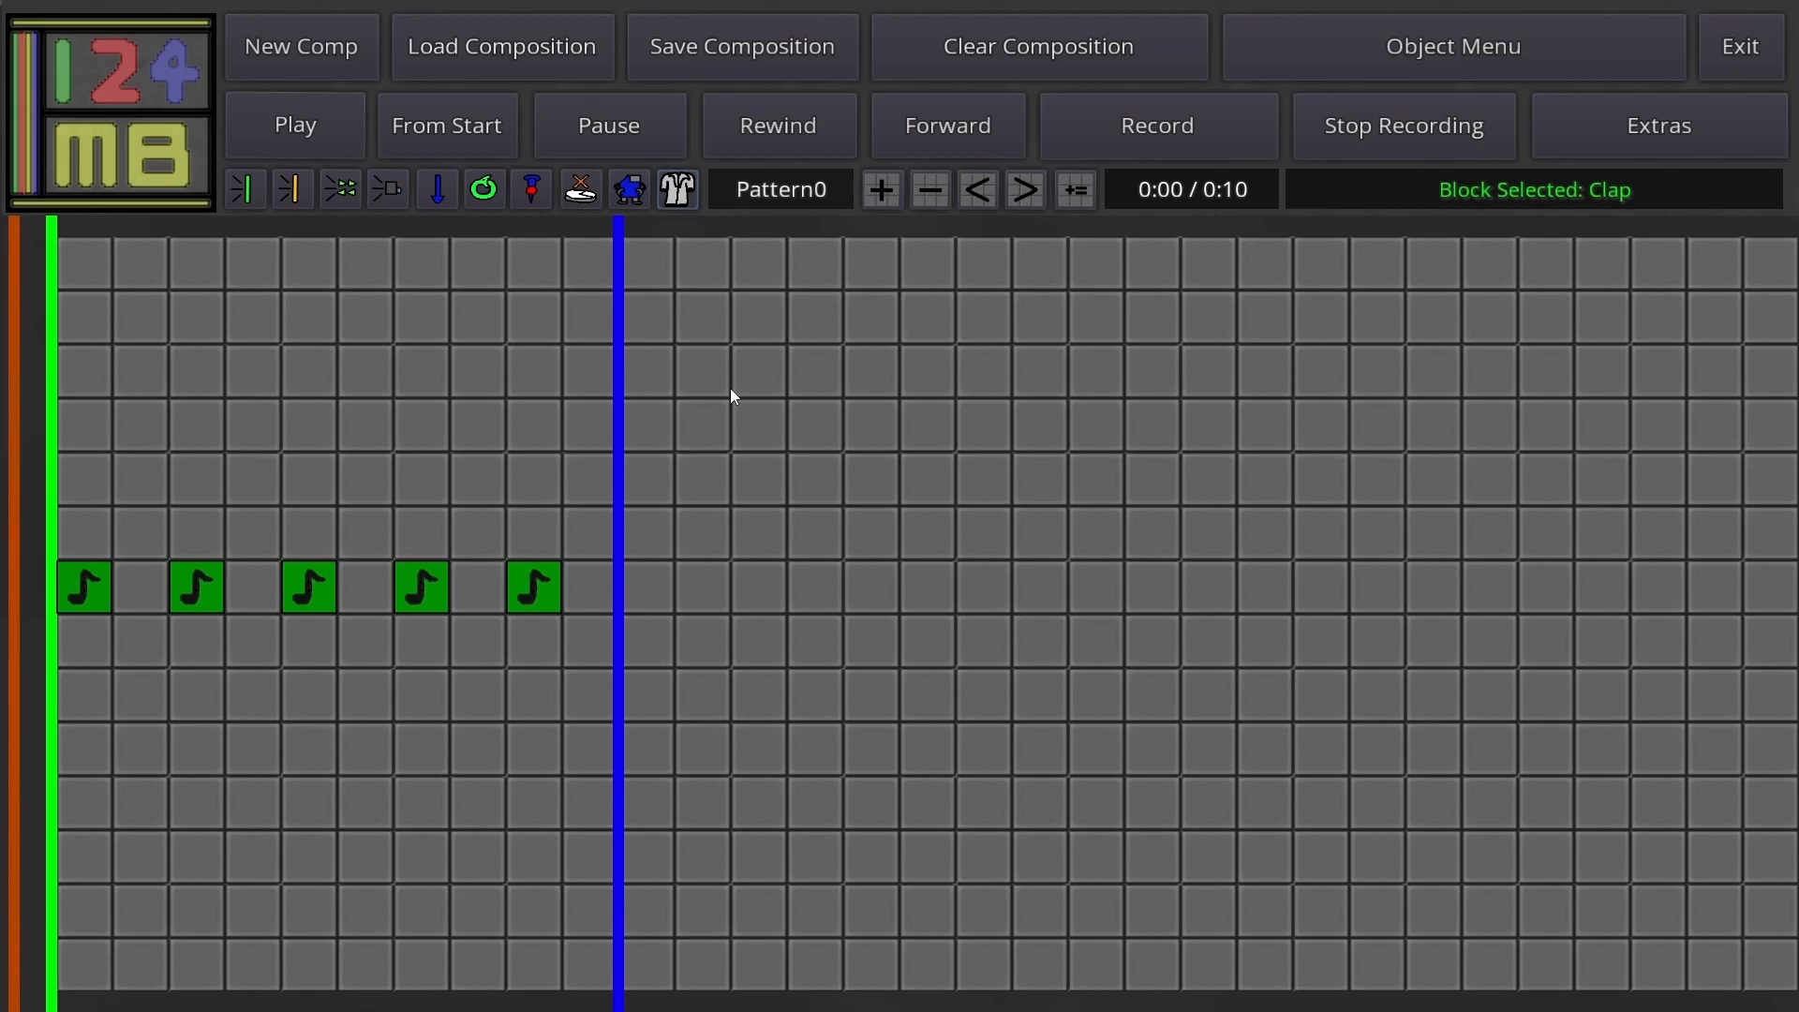
Step: Customise the workspace with the outback.png background, the dots.png grid and the third setting at 20%
{"action": "left_click", "coordinate": [1650, 126]}
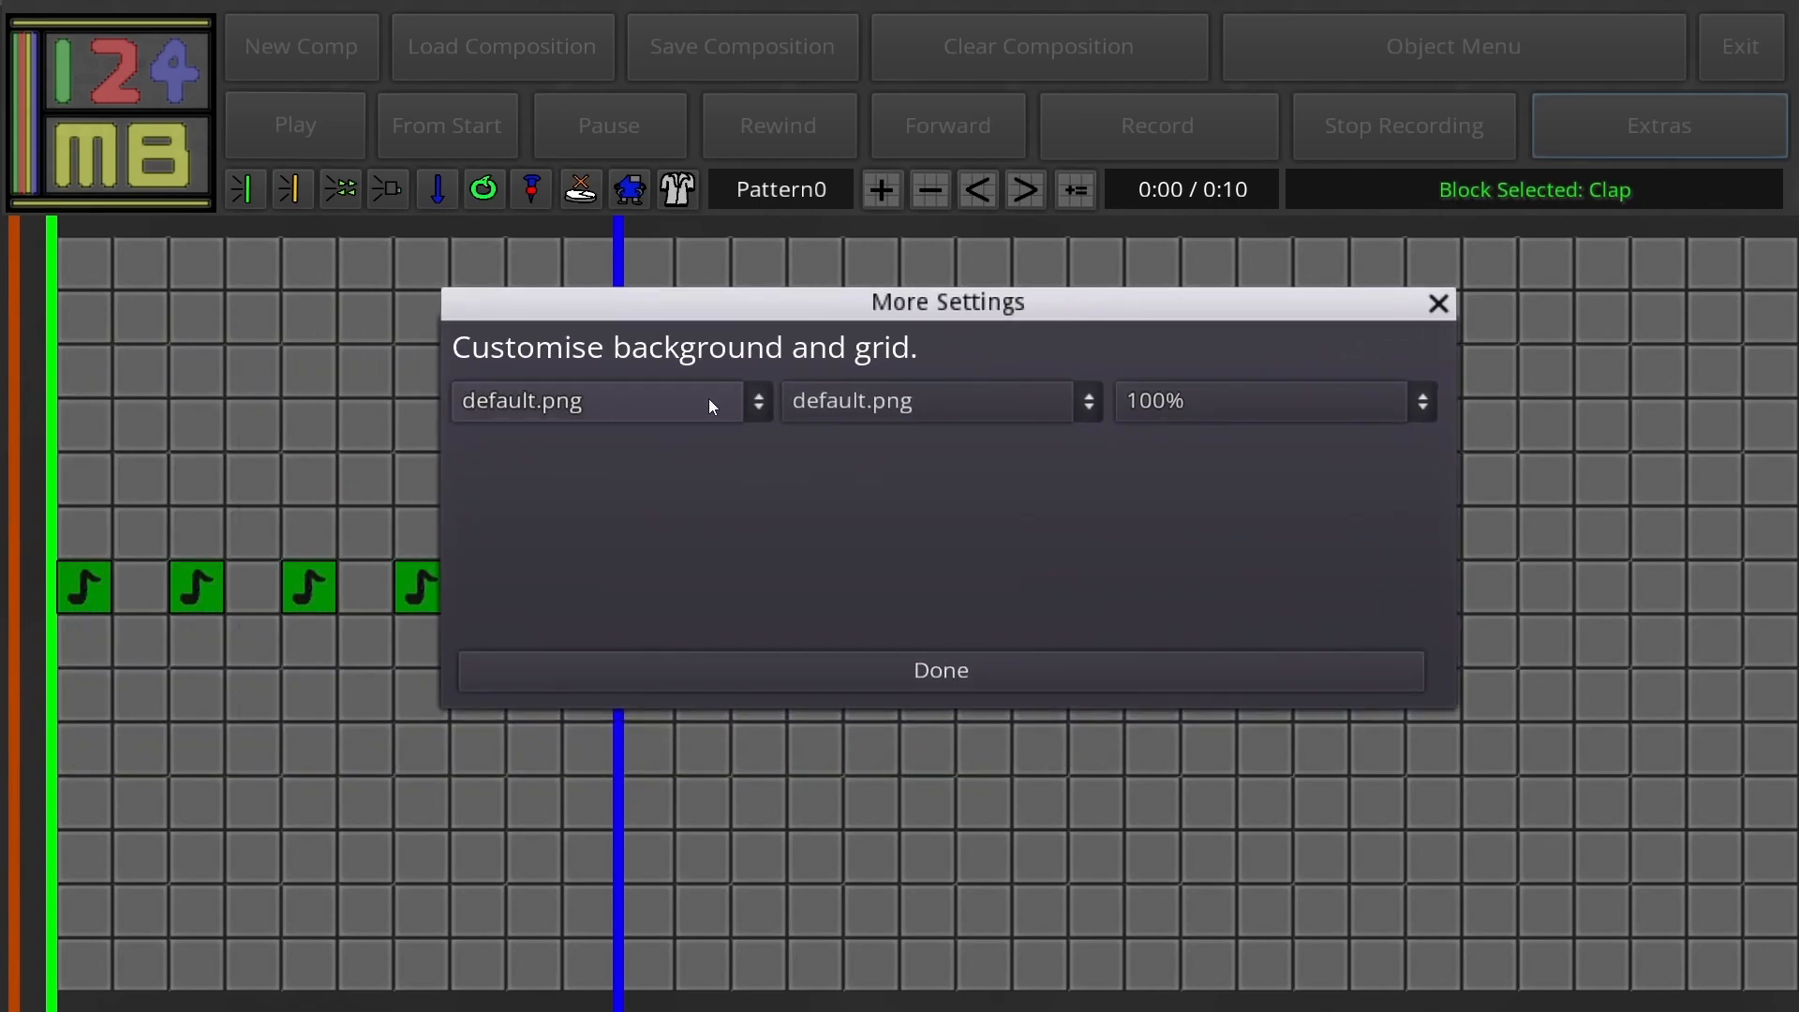
{"action": "left_click", "coordinate": [718, 397]}
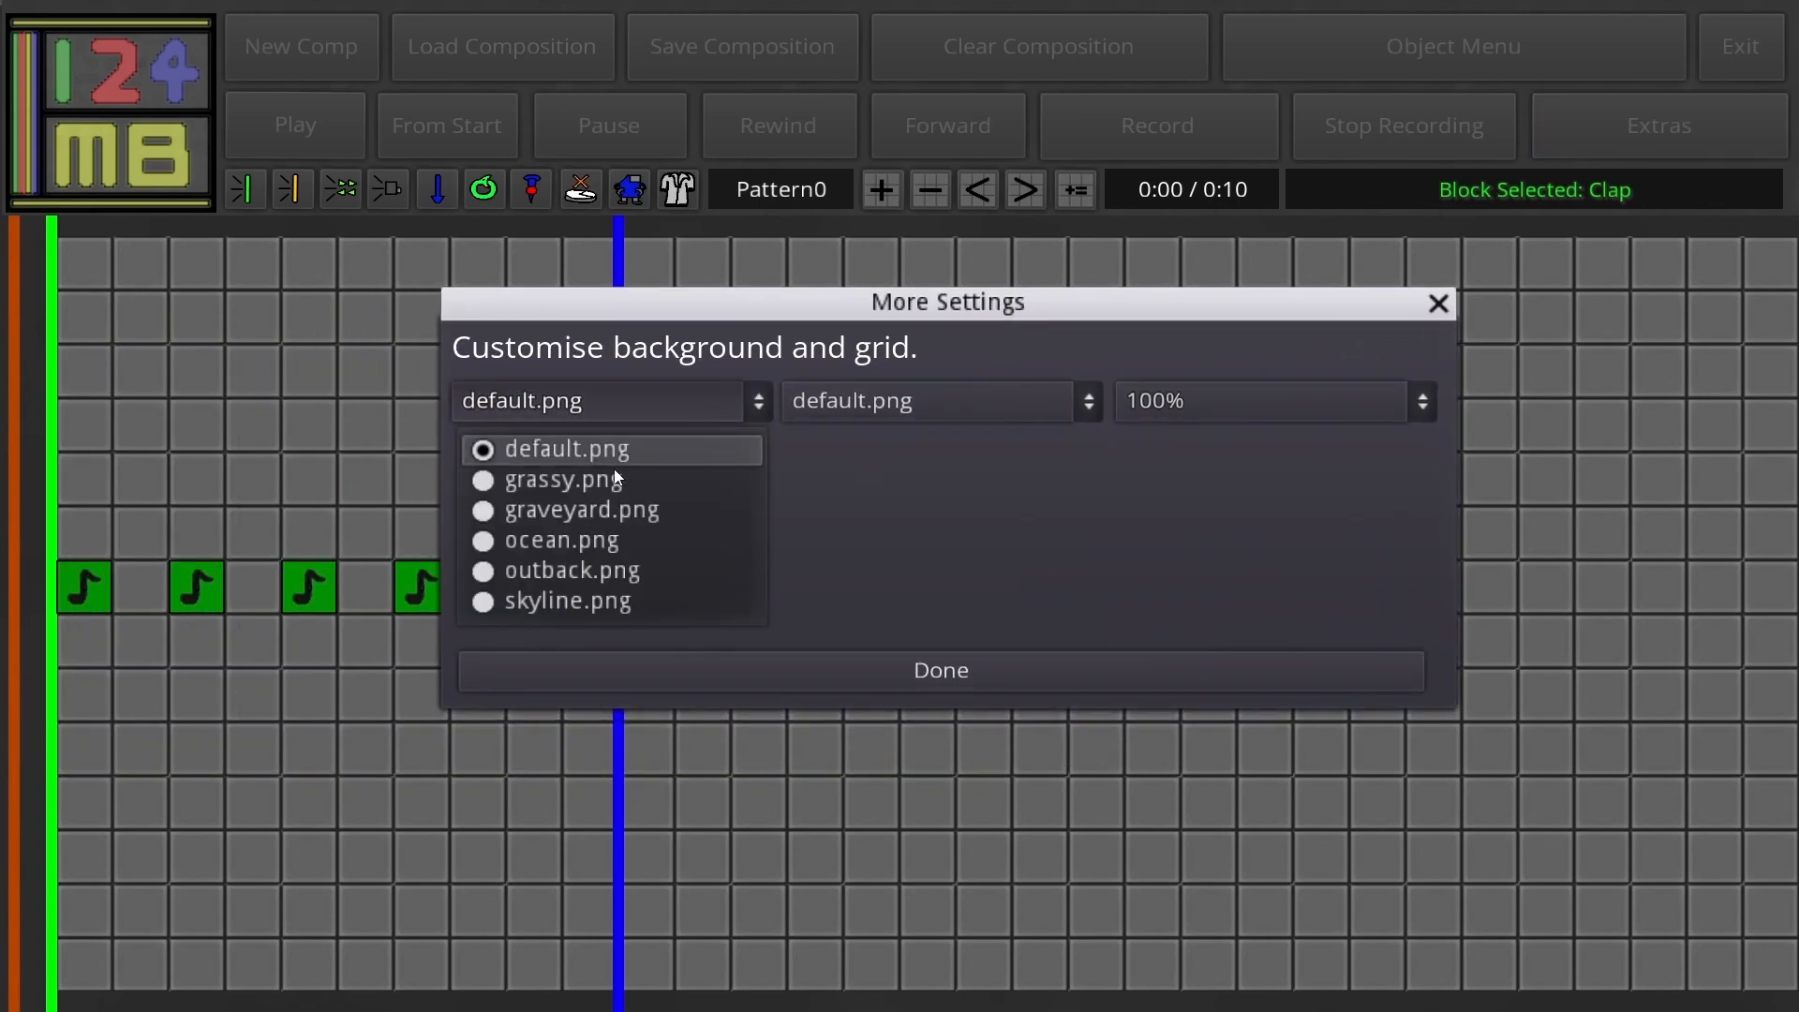
{"action": "left_click", "coordinate": [582, 570]}
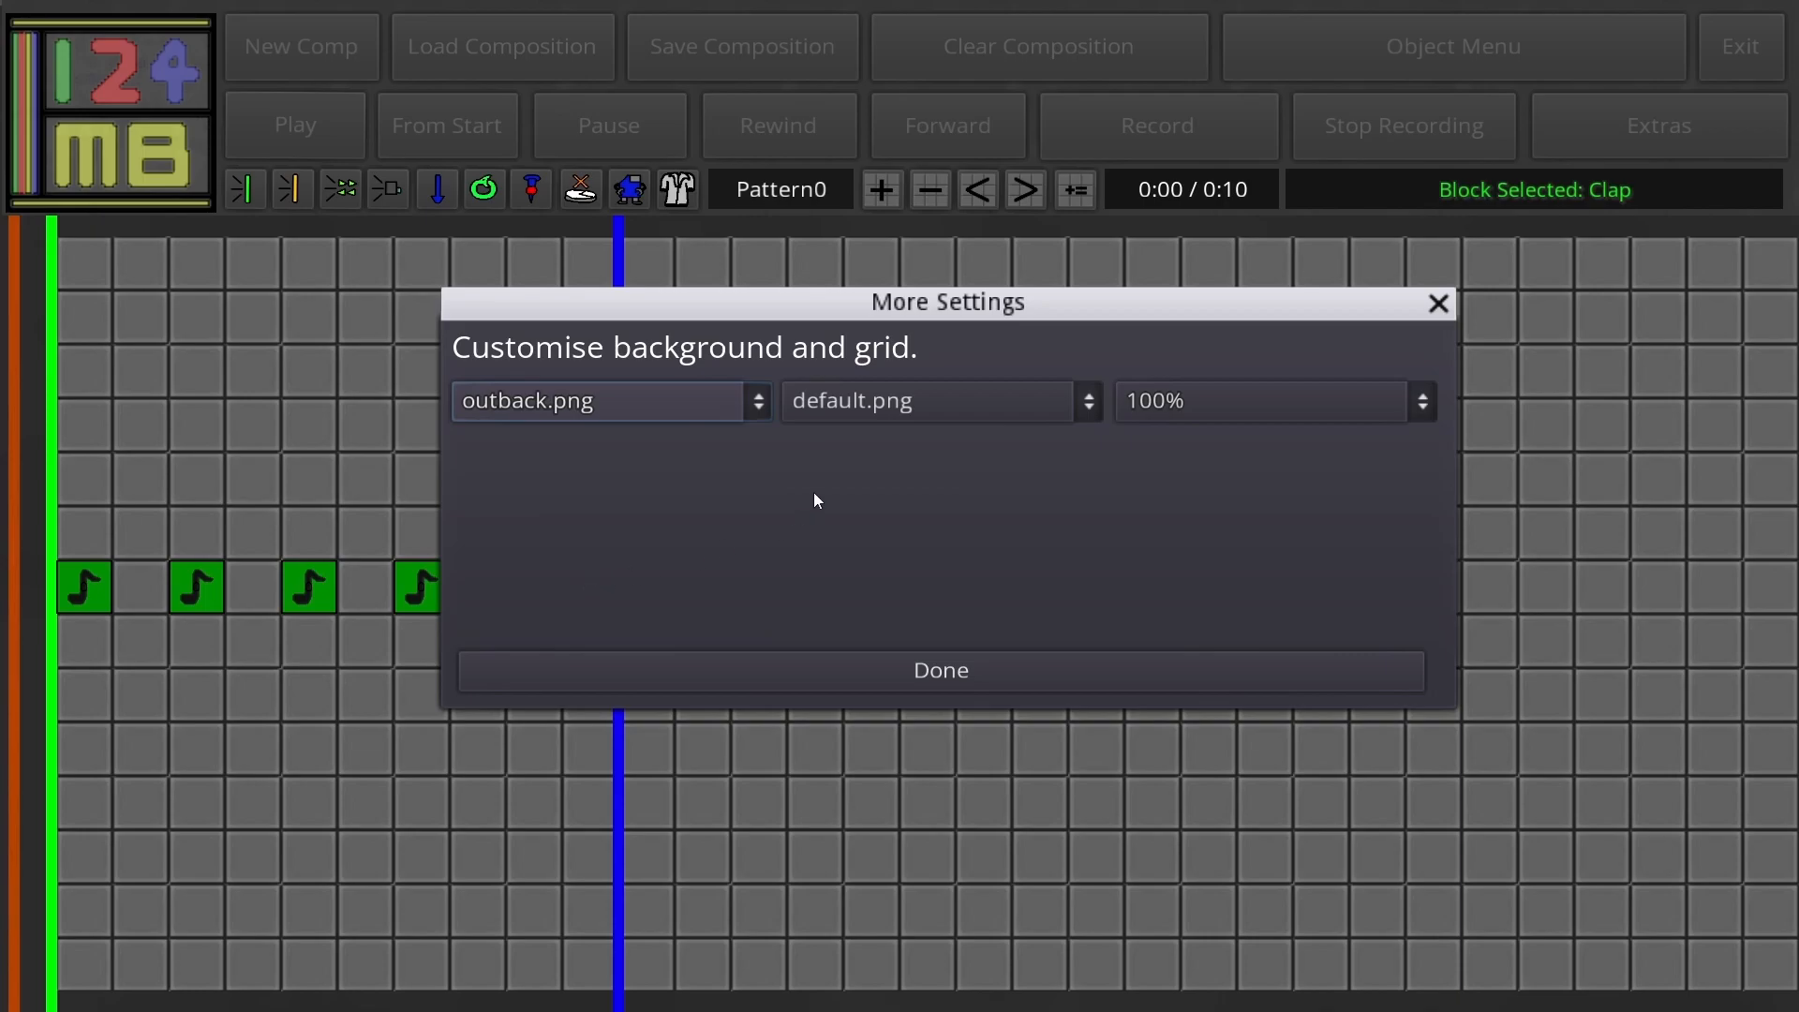
{"action": "left_click", "coordinate": [906, 403]}
{"action": "left_click", "coordinate": [896, 481]}
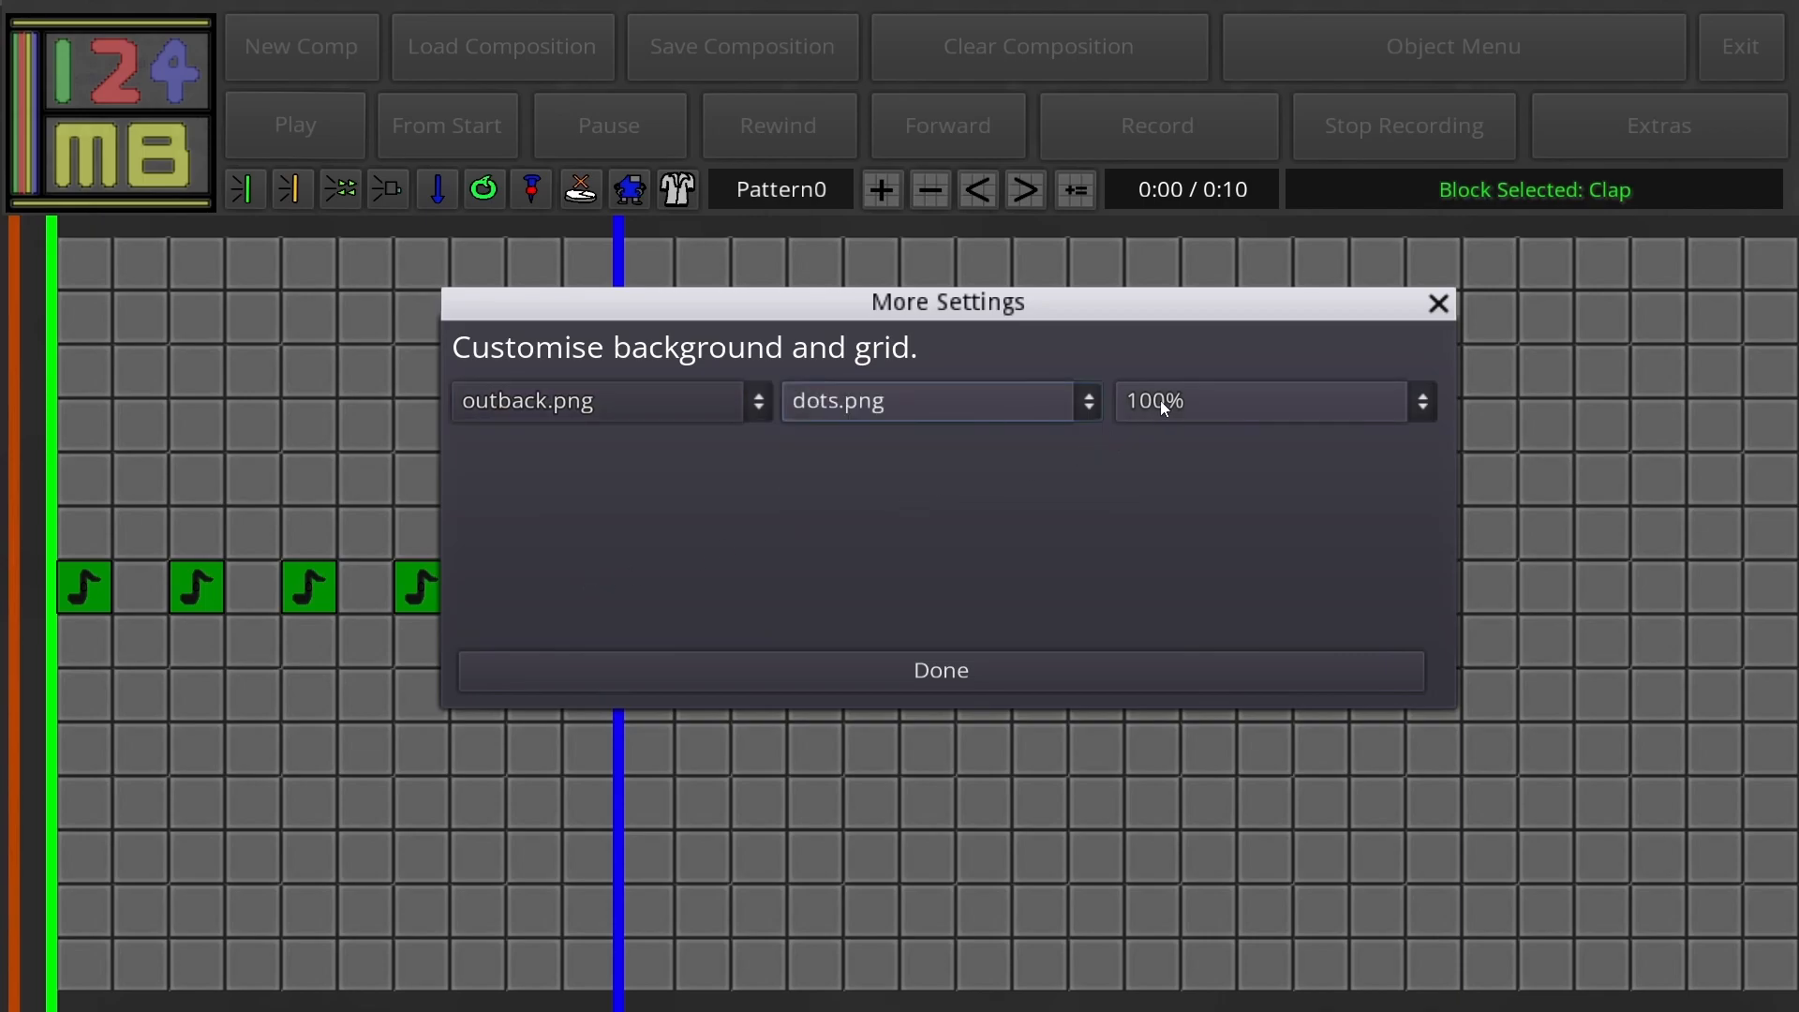
{"action": "left_click", "coordinate": [1164, 402]}
{"action": "left_click", "coordinate": [1194, 689]}
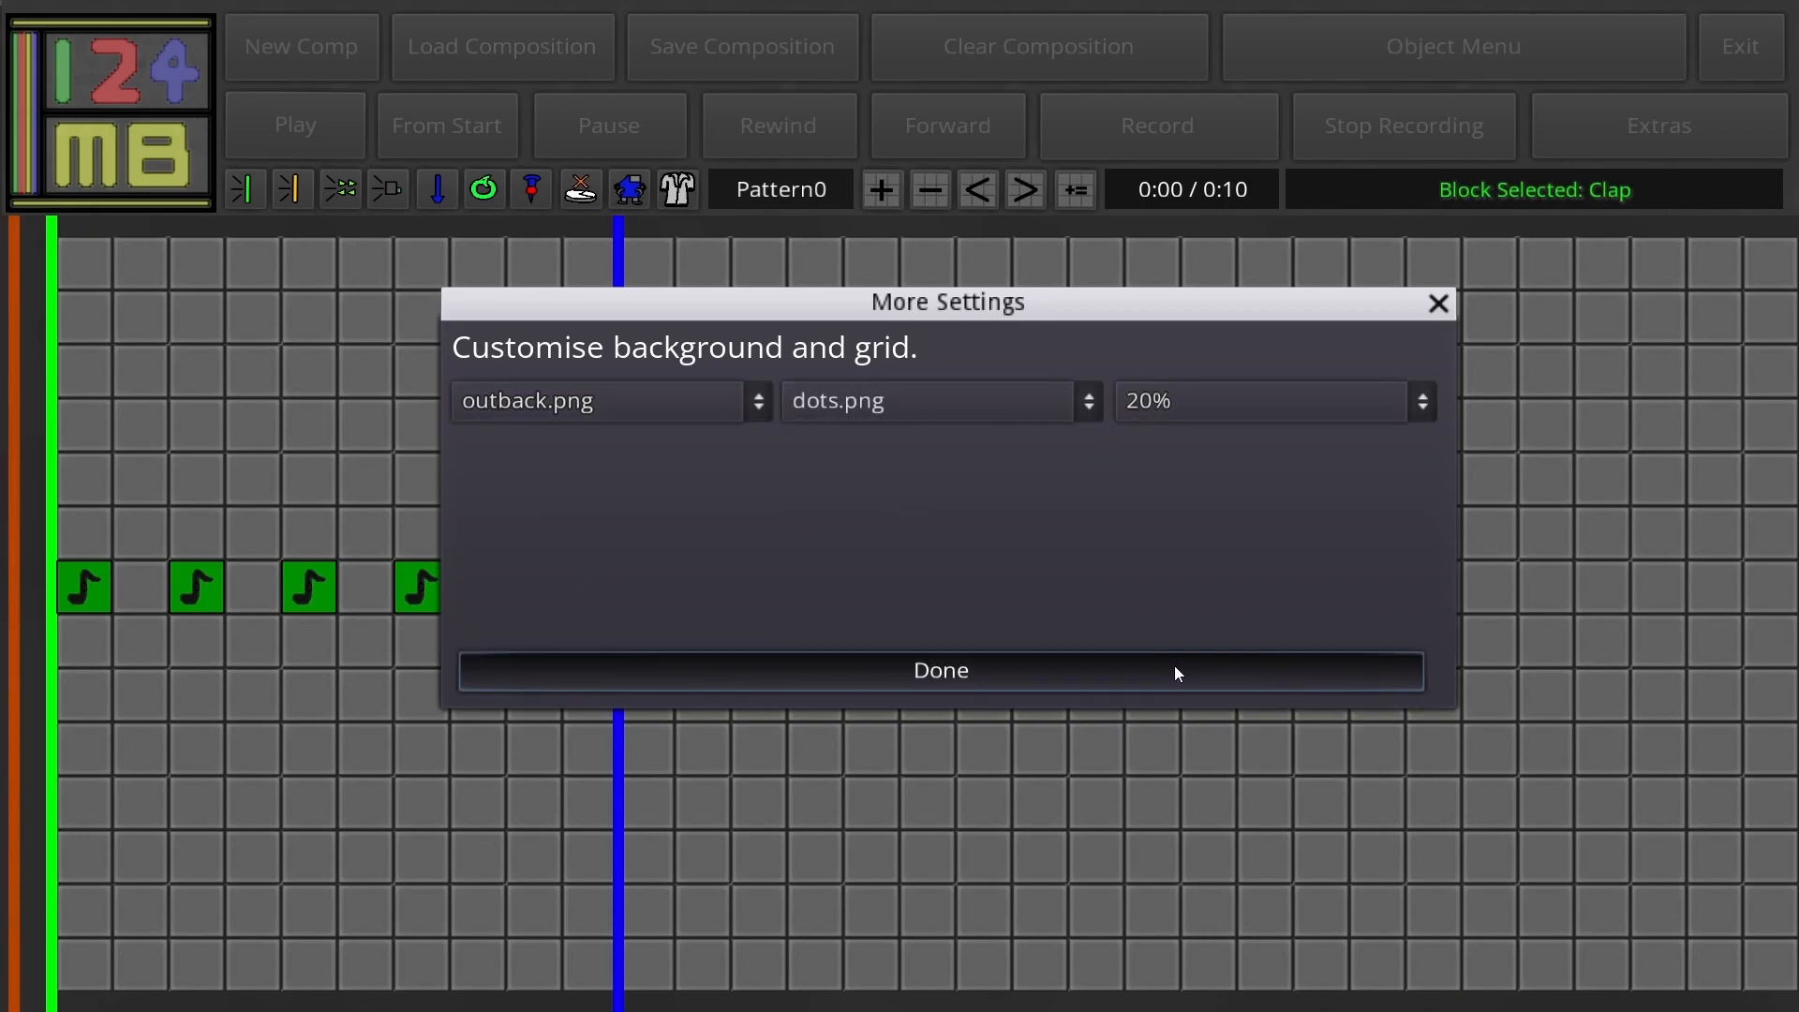
{"action": "left_click", "coordinate": [1175, 668]}
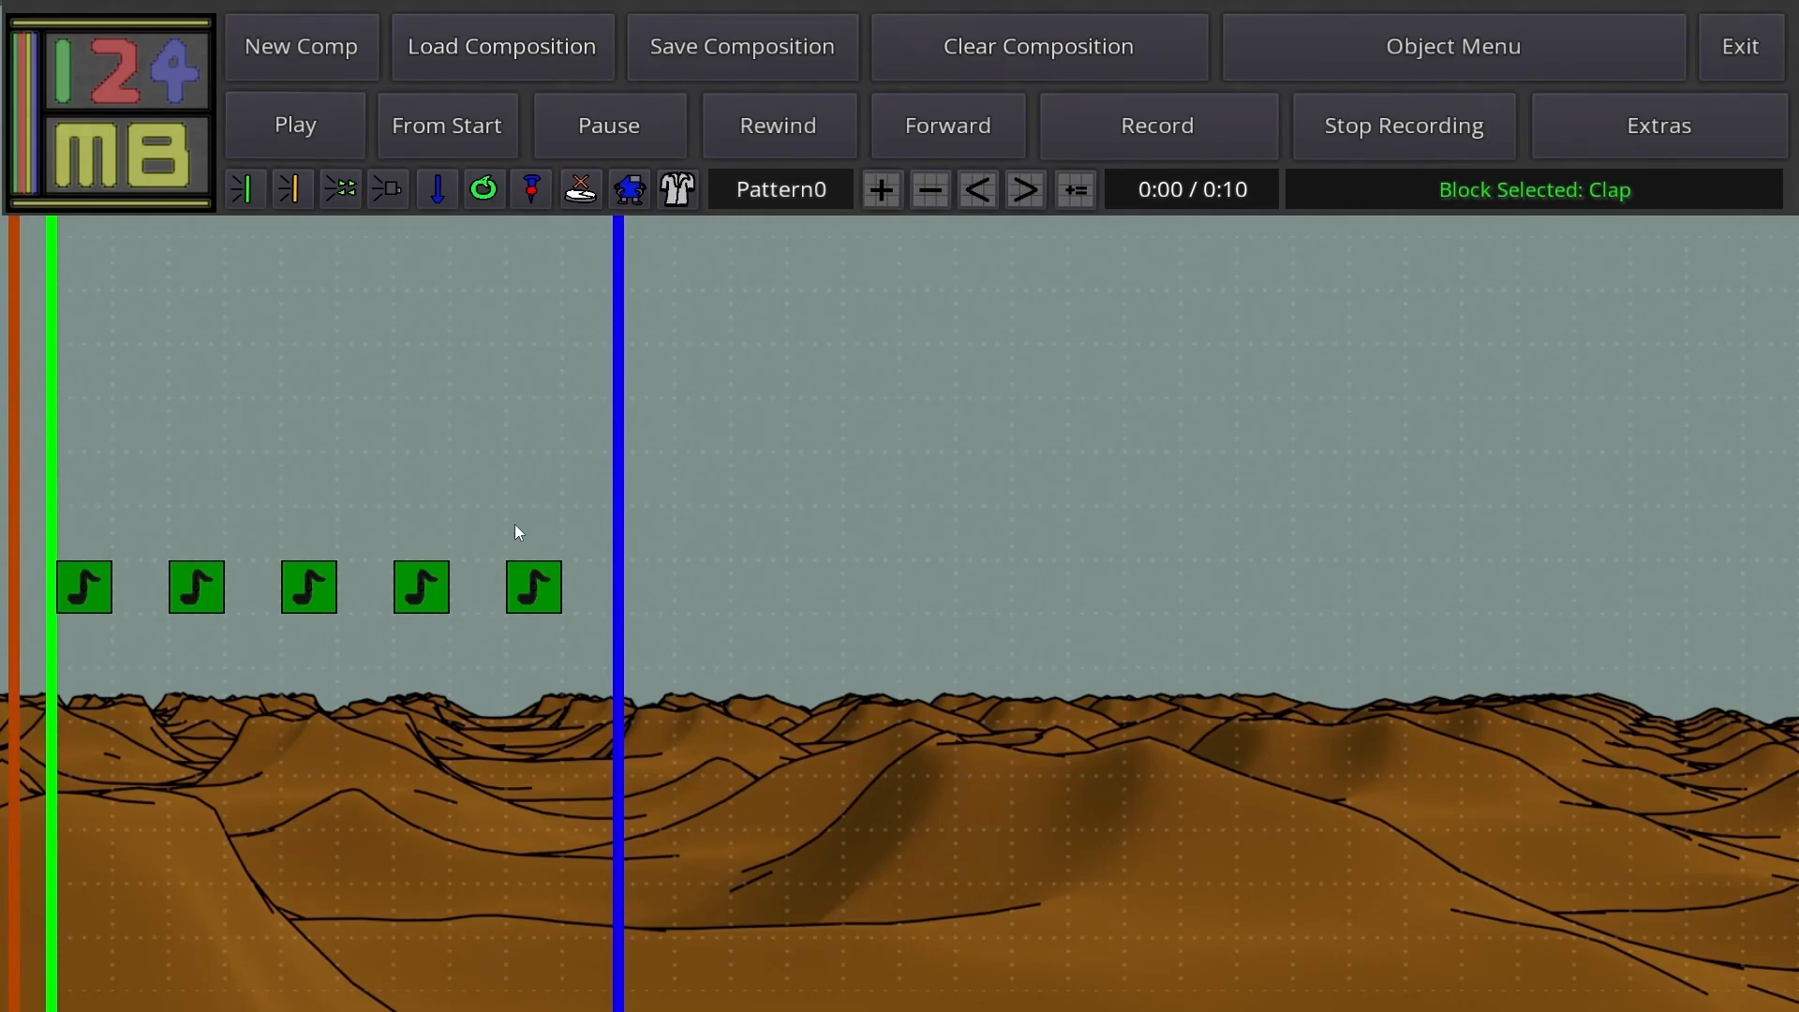